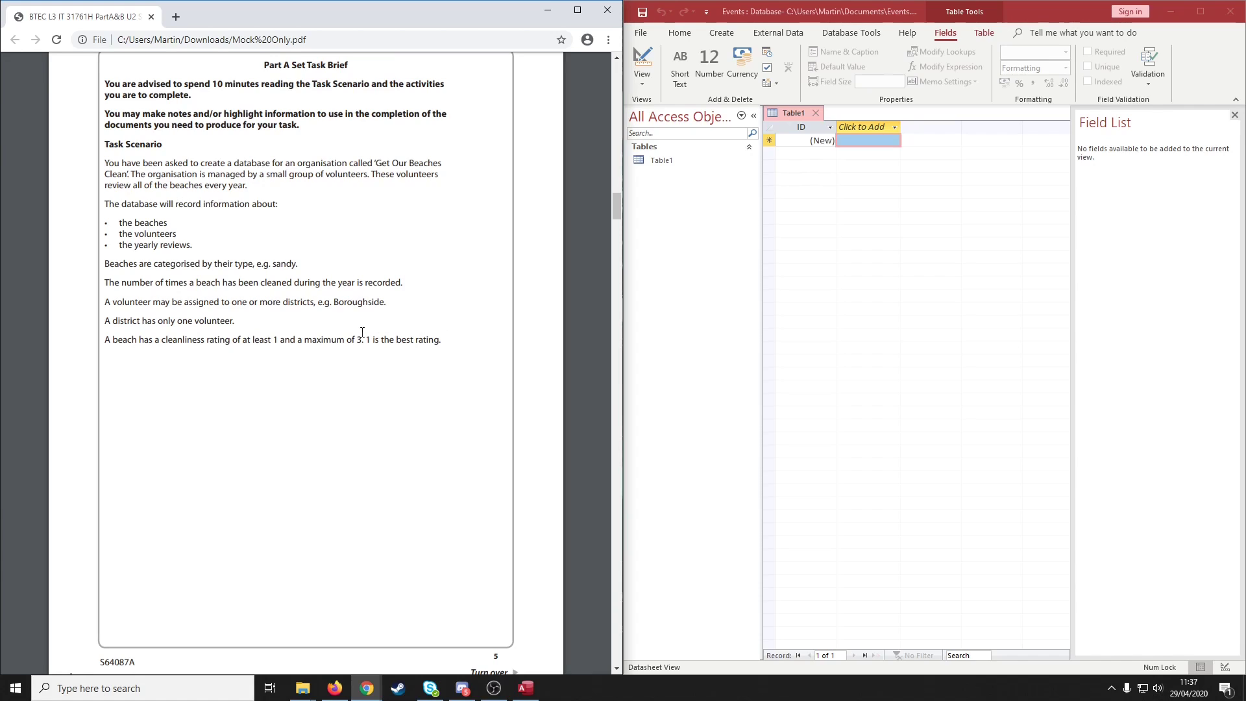
# Step: Read the Task Scenario rules and rotate the Figure 1 data extract upright so all its columns can be read
pyautogui.moveTo(104, 281); pyautogui.dragTo(464, 336)
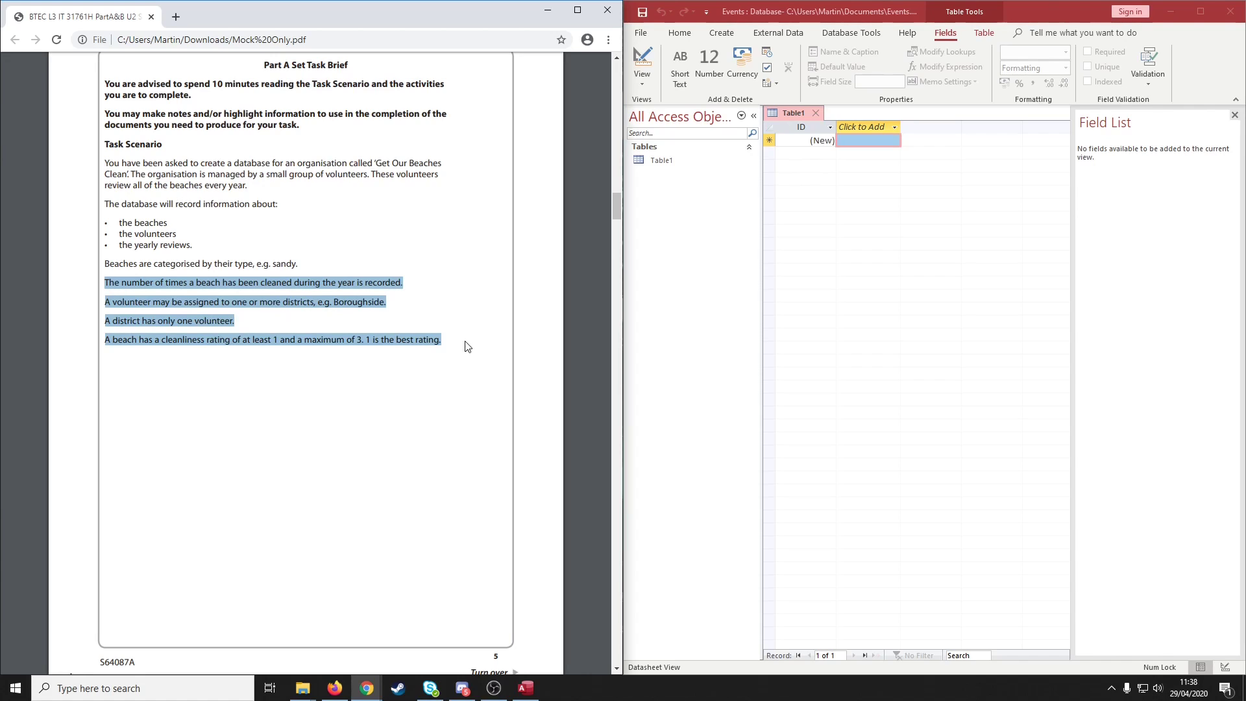
pyautogui.click(446, 387)
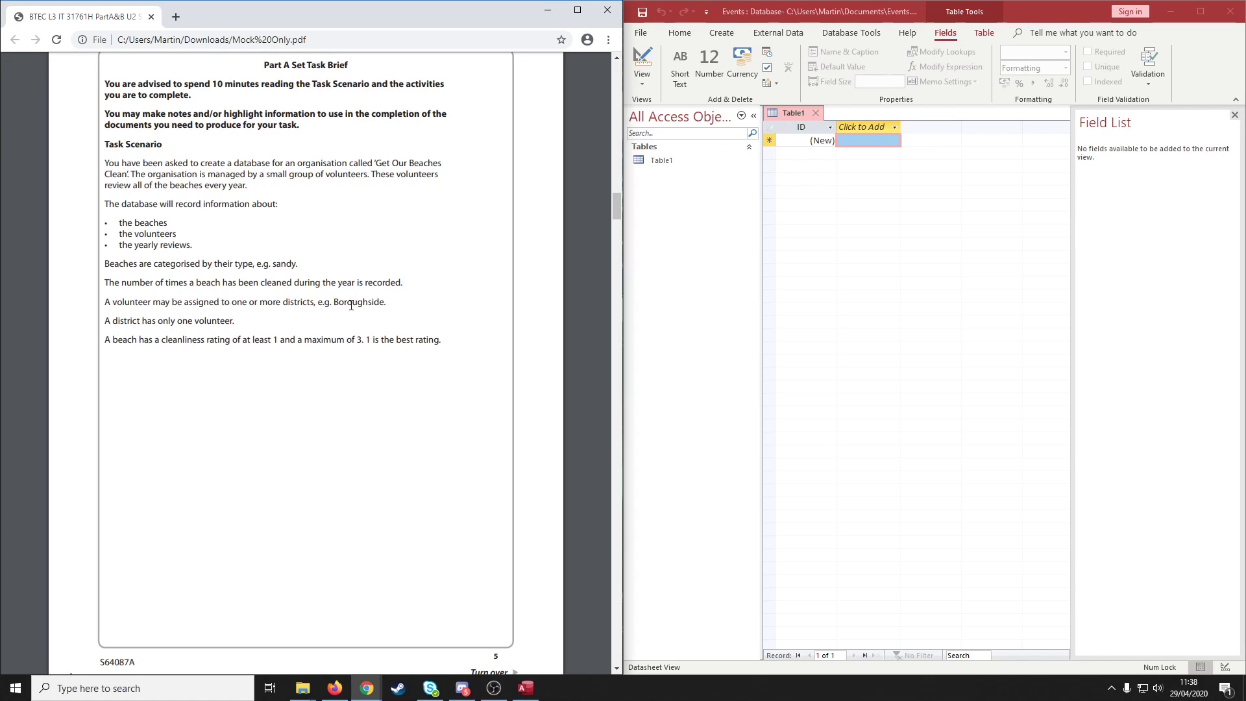
pyautogui.scroll(-10, 350, 305)
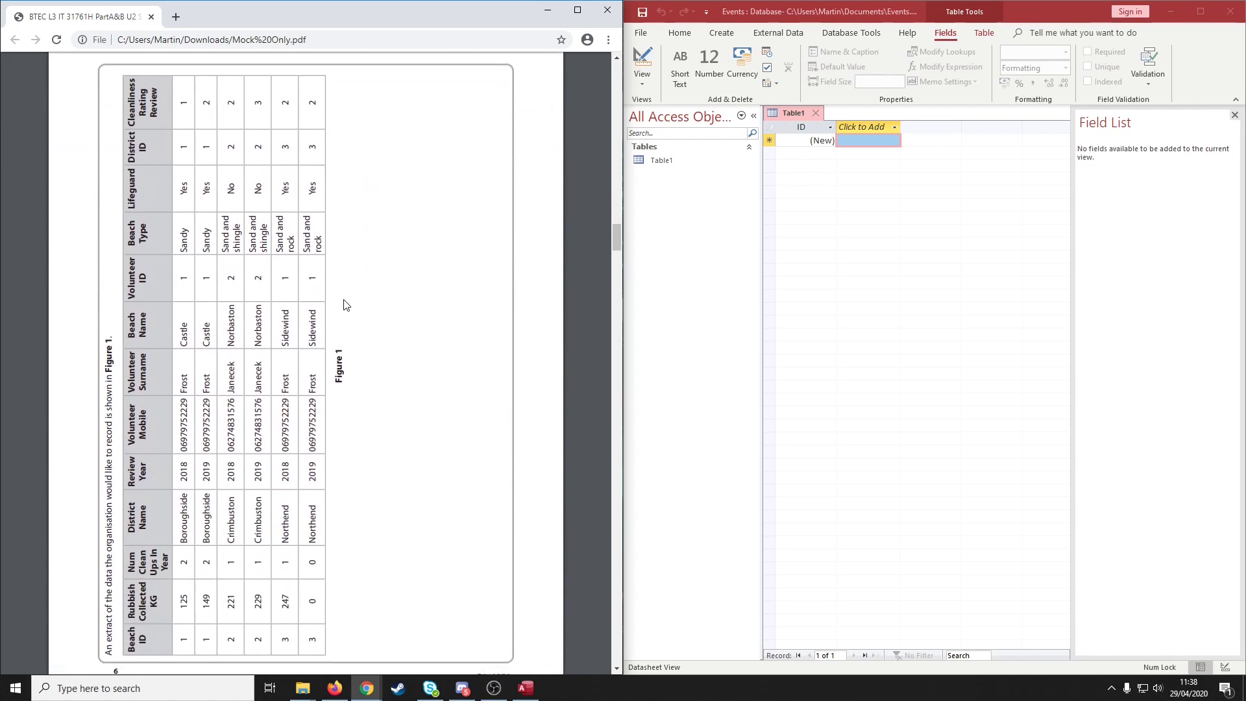
pyautogui.rightClick(346, 305)
pyautogui.click(451, 429)
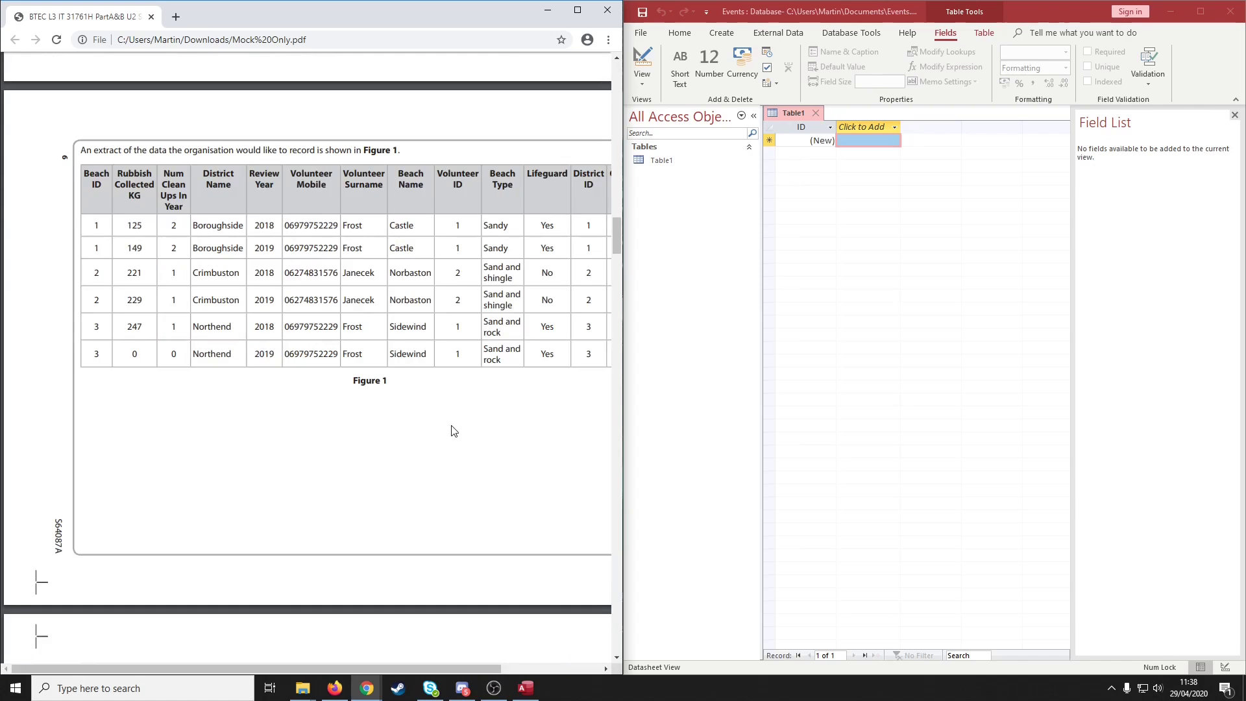
pyautogui.moveTo(309, 665); pyautogui.dragTo(360, 658)
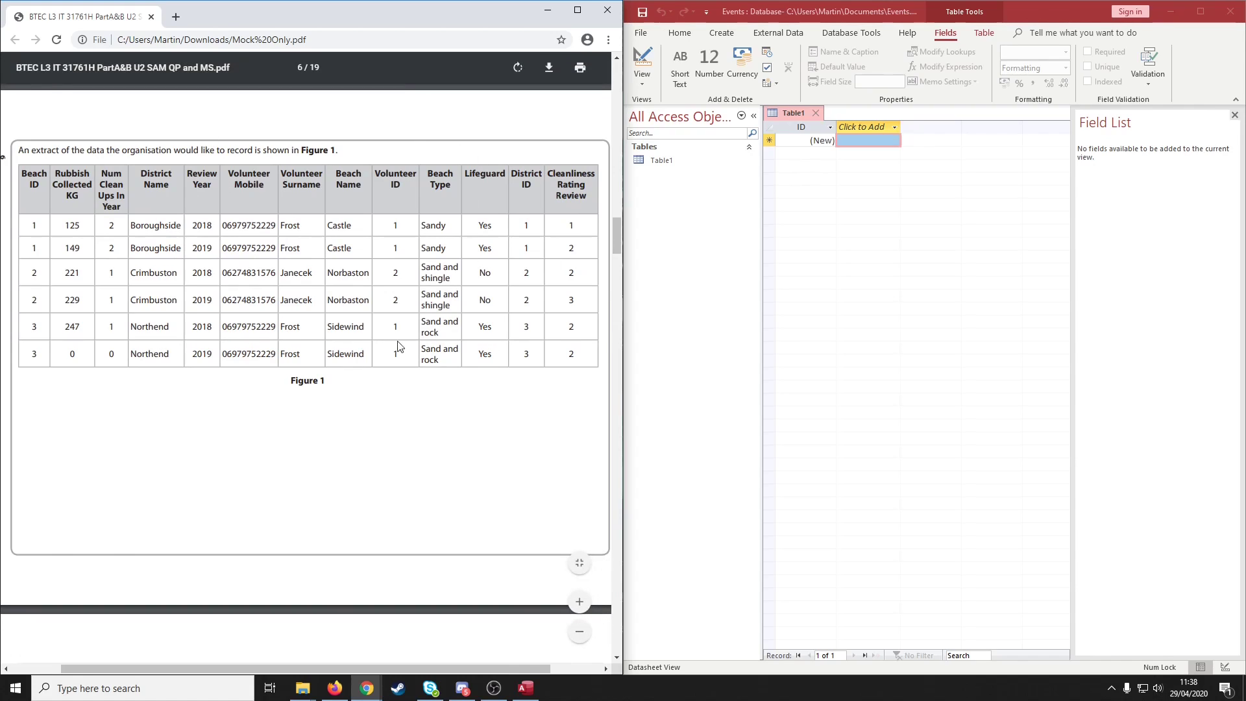
# Step: Rotate the PDF back to its original orientation and read the Activity 1 database relationships instructions
pyautogui.scroll(-2, 392, 361)
pyautogui.rightClick(392, 362)
pyautogui.click(473, 510)
pyautogui.scroll(-5, 389, 419)
pyautogui.scroll(-6, 478, 446)
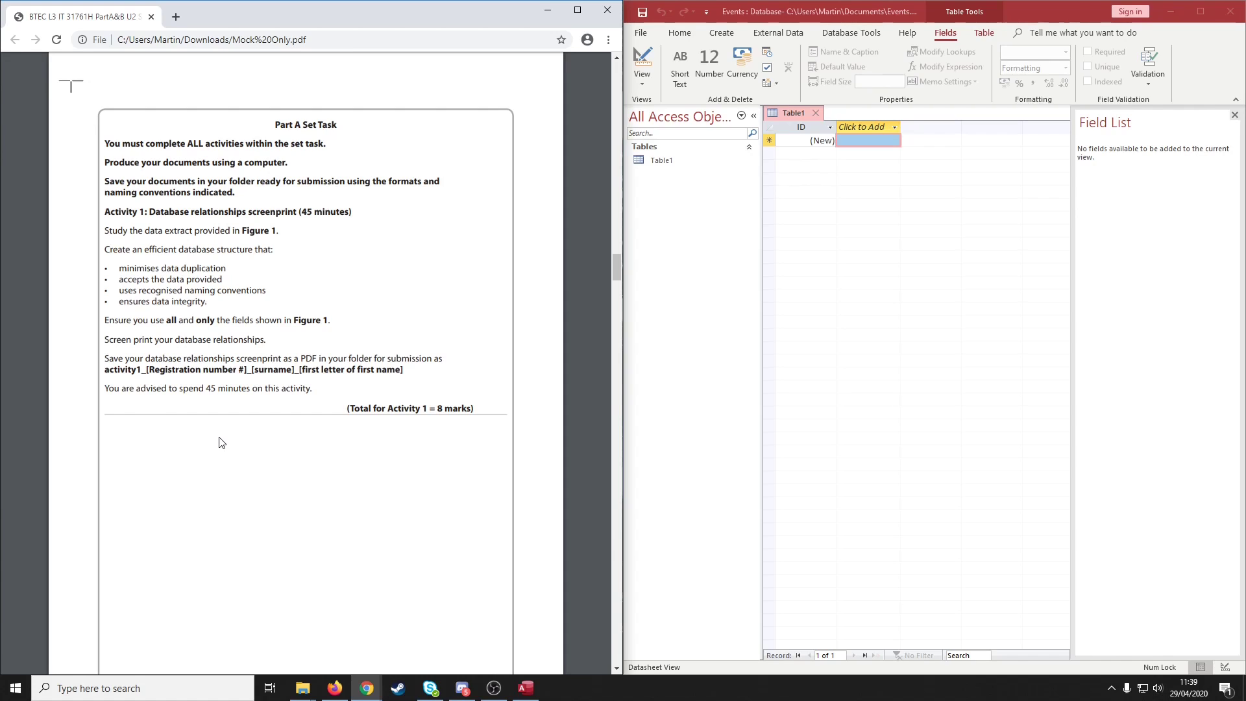
# Step: Return to the Figure 1 data extract and rotate it upright with every column from Beach ID to Cleanliness Rating Review in view
pyautogui.scroll(10, 272, 478)
pyautogui.rightClick(359, 233)
pyautogui.click(419, 365)
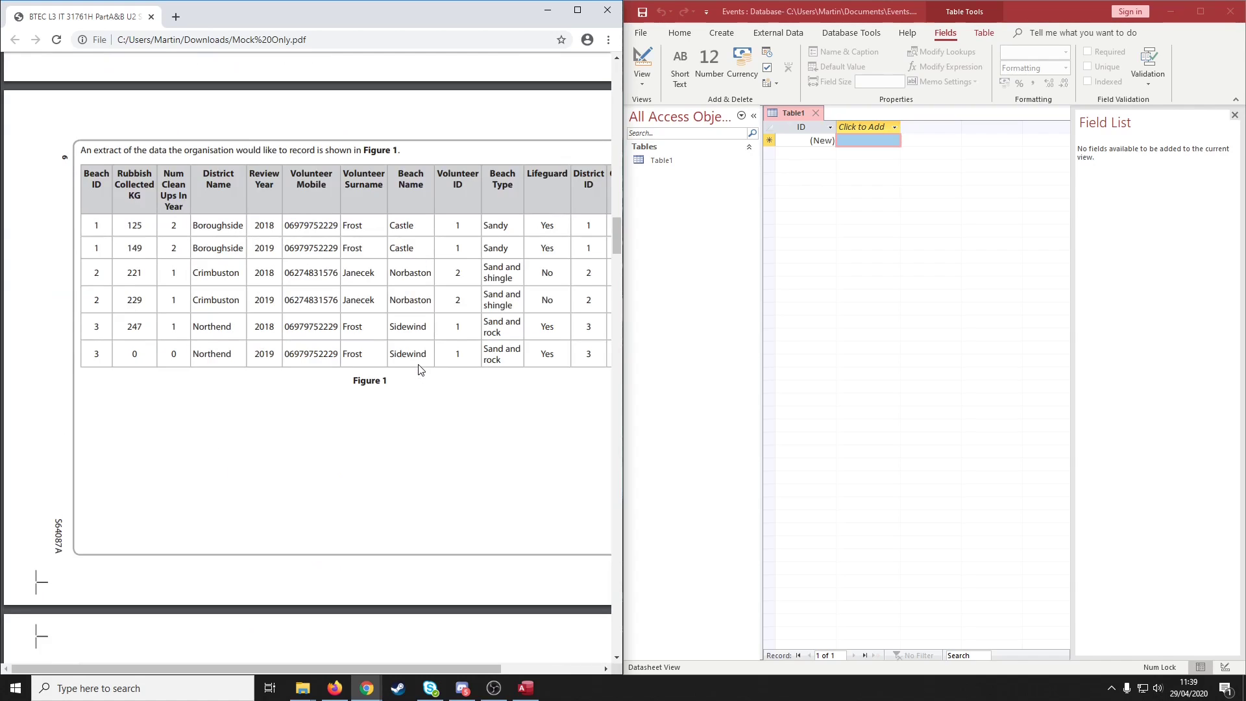
pyautogui.moveTo(306, 667); pyautogui.dragTo(359, 653)
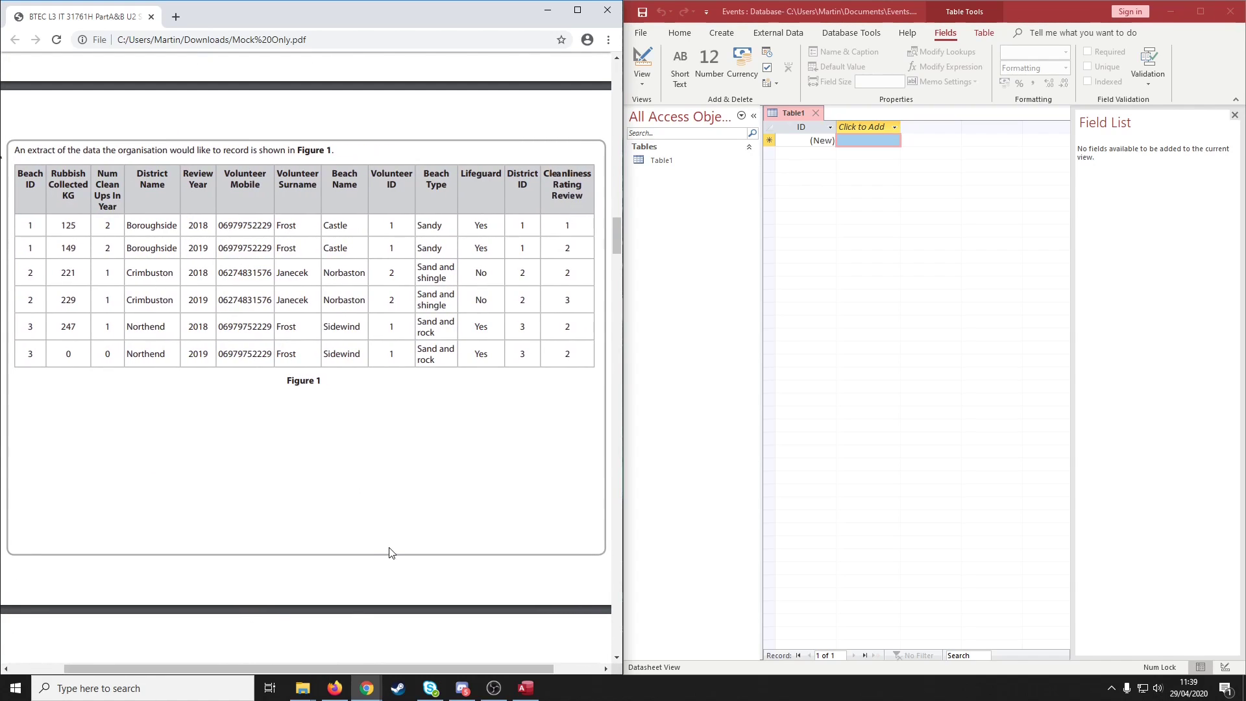
pyautogui.scroll(1, 389, 552)
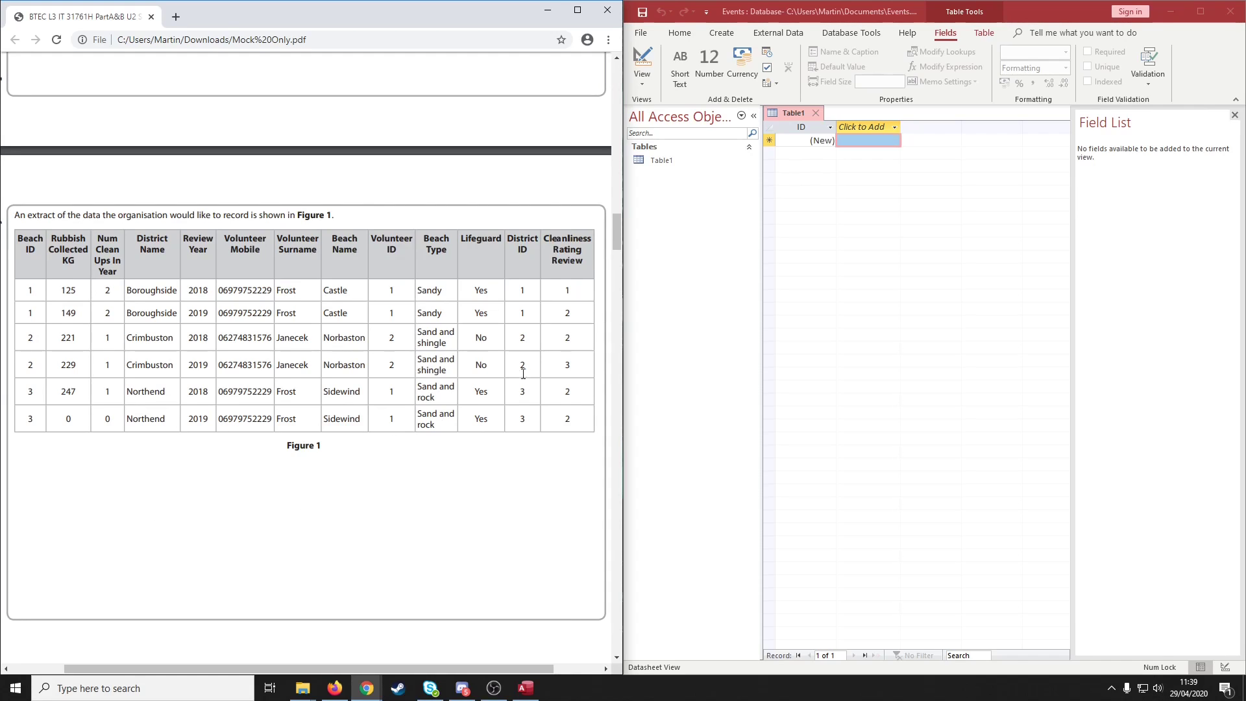
# Step: Switch to Access and open Table1 in Design view, saving it under the name Beach_ID
pyautogui.click(666, 162)
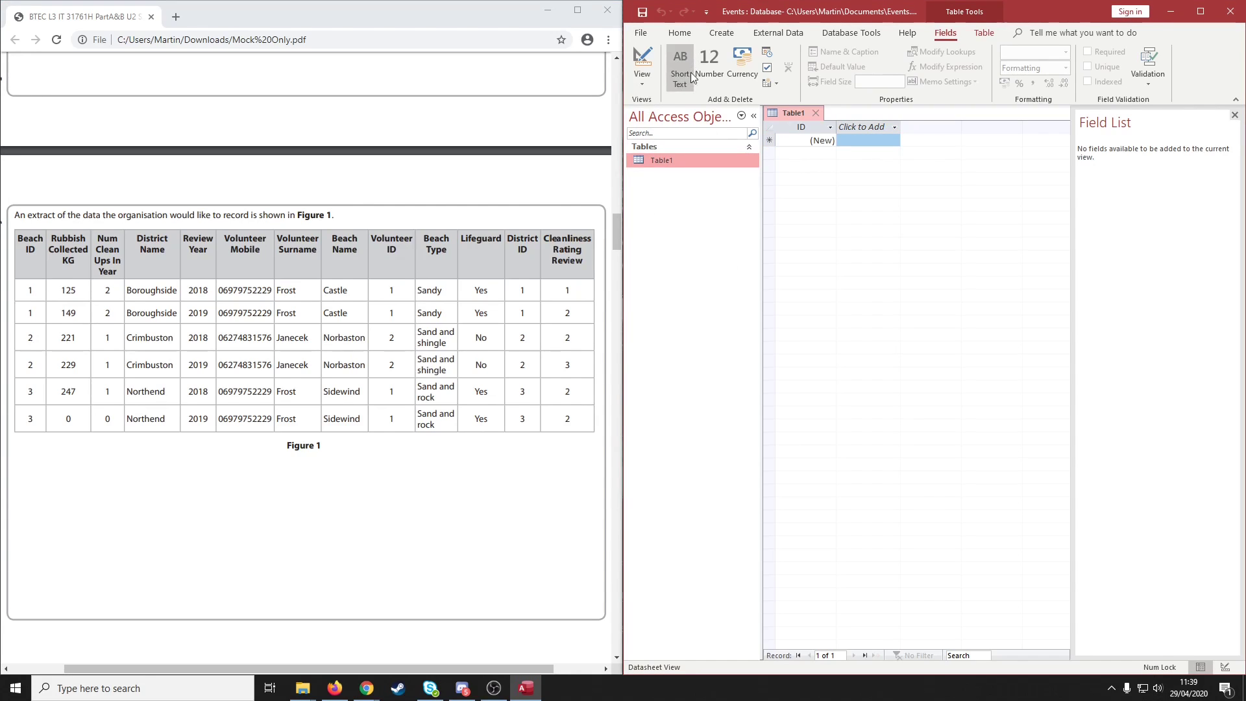
pyautogui.click(641, 65)
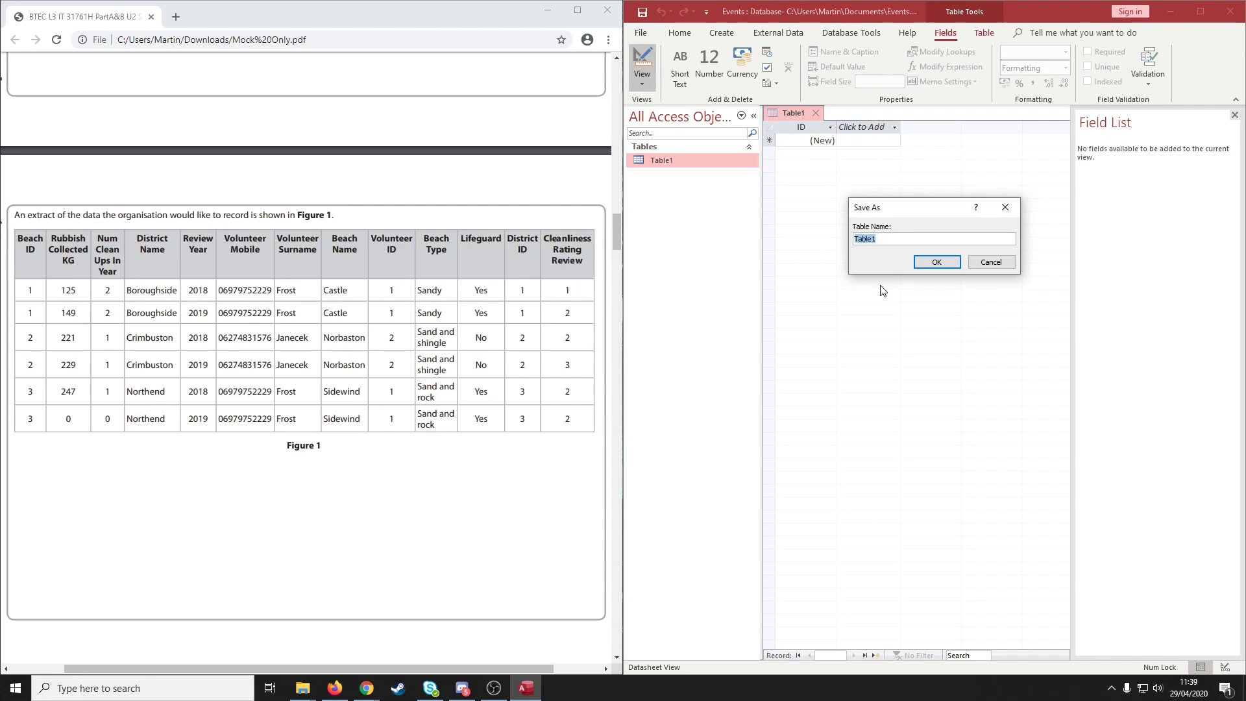
pyautogui.write('Beach ID')
pyautogui.press('BackSpace')
pyautogui.press('BackSpace')
pyautogui.press('BackSpace')
pyautogui.write('_ID')
pyautogui.press('Return')
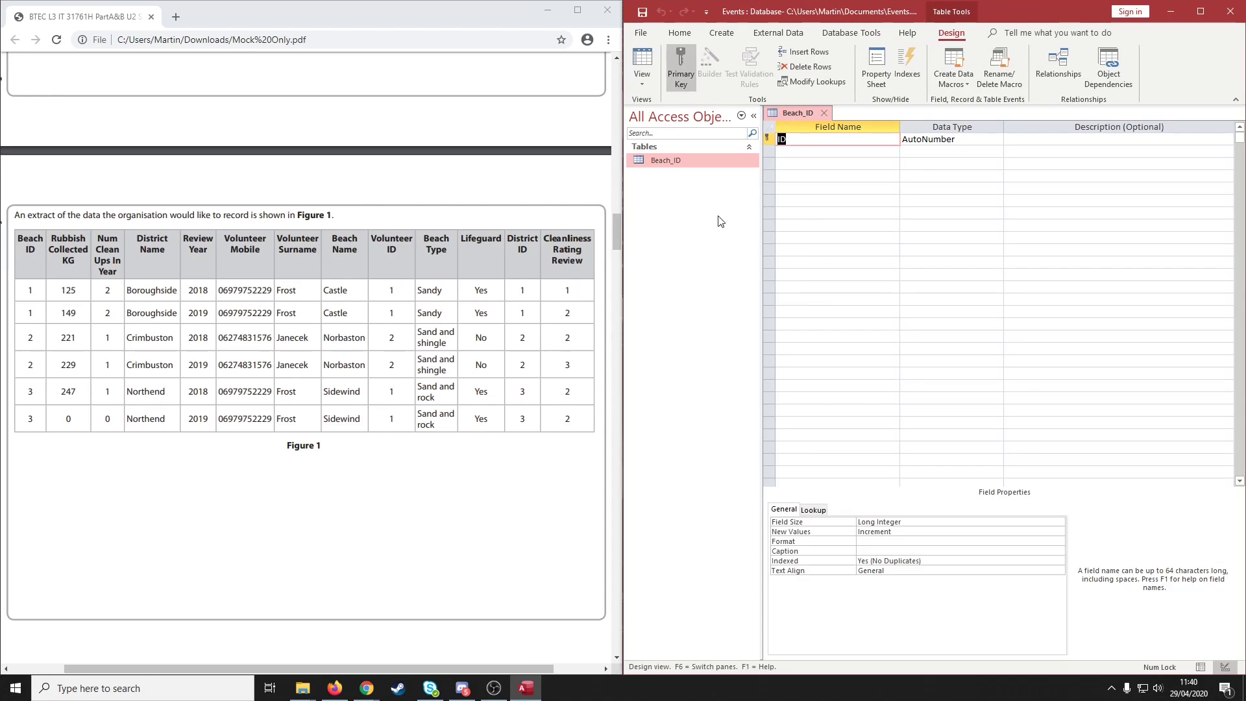
# Step: Try to rename the Beach_ID table while it is open
pyautogui.rightClick(687, 159)
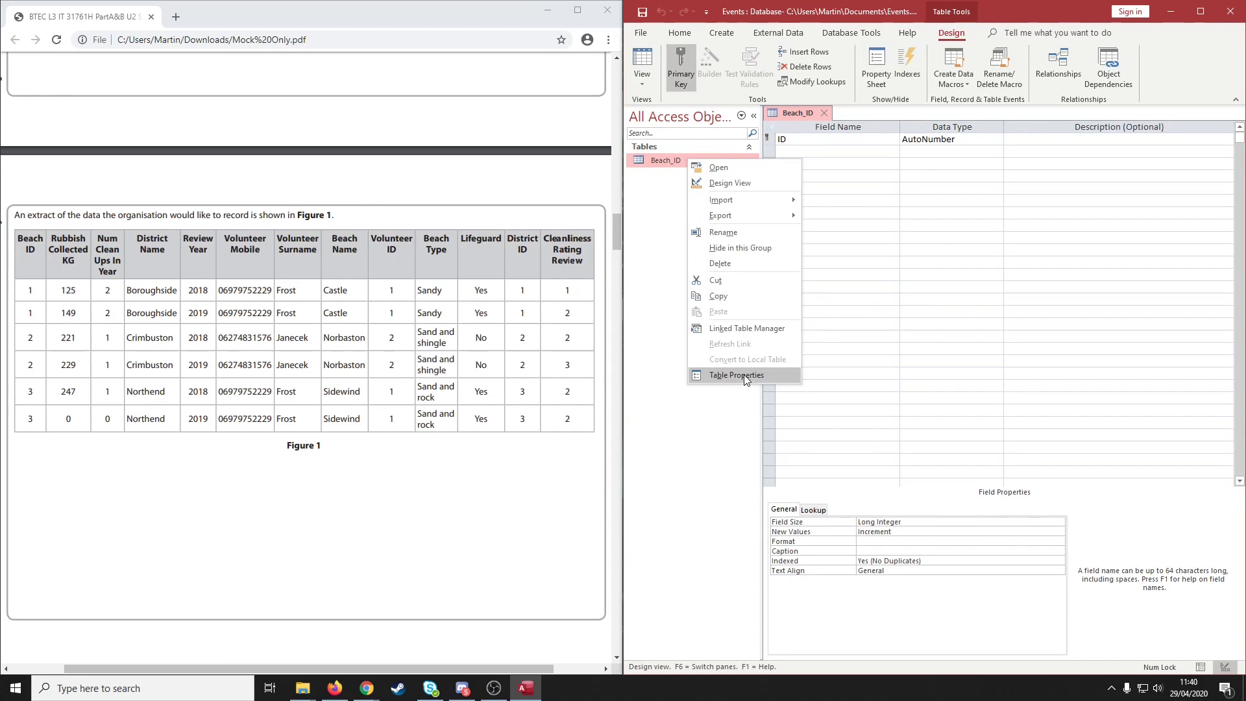
pyautogui.click(743, 231)
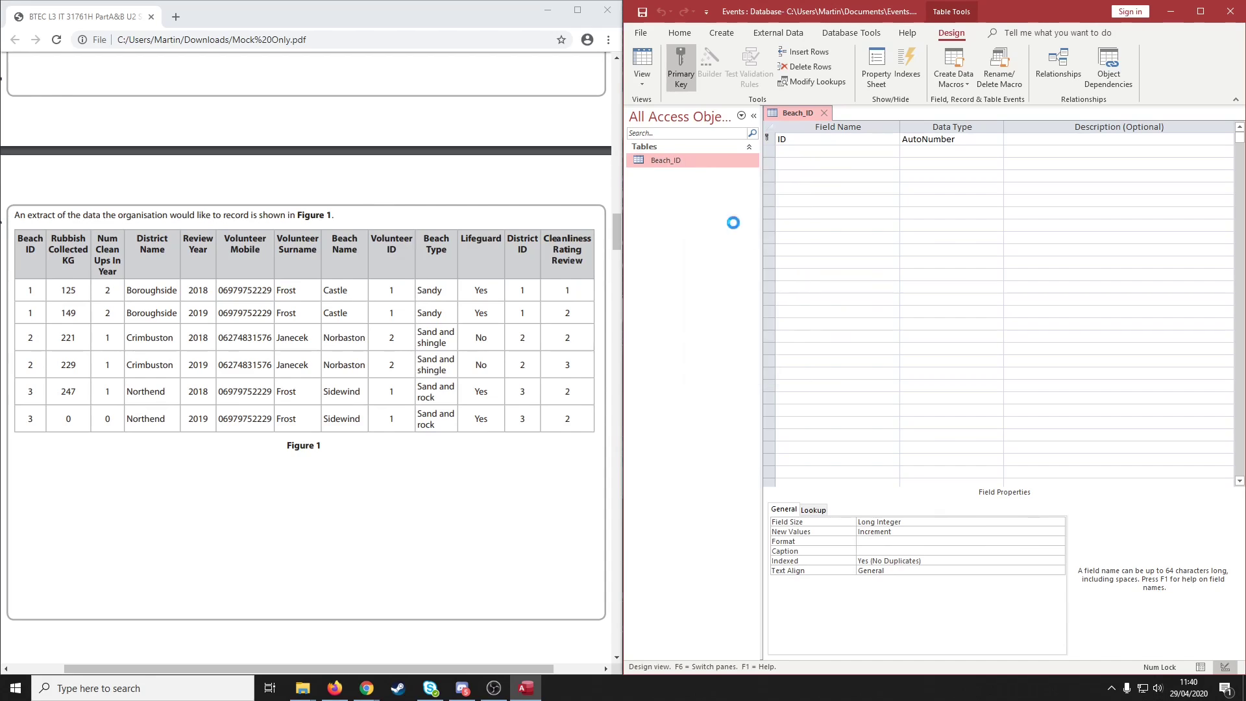
pyautogui.press('Return')
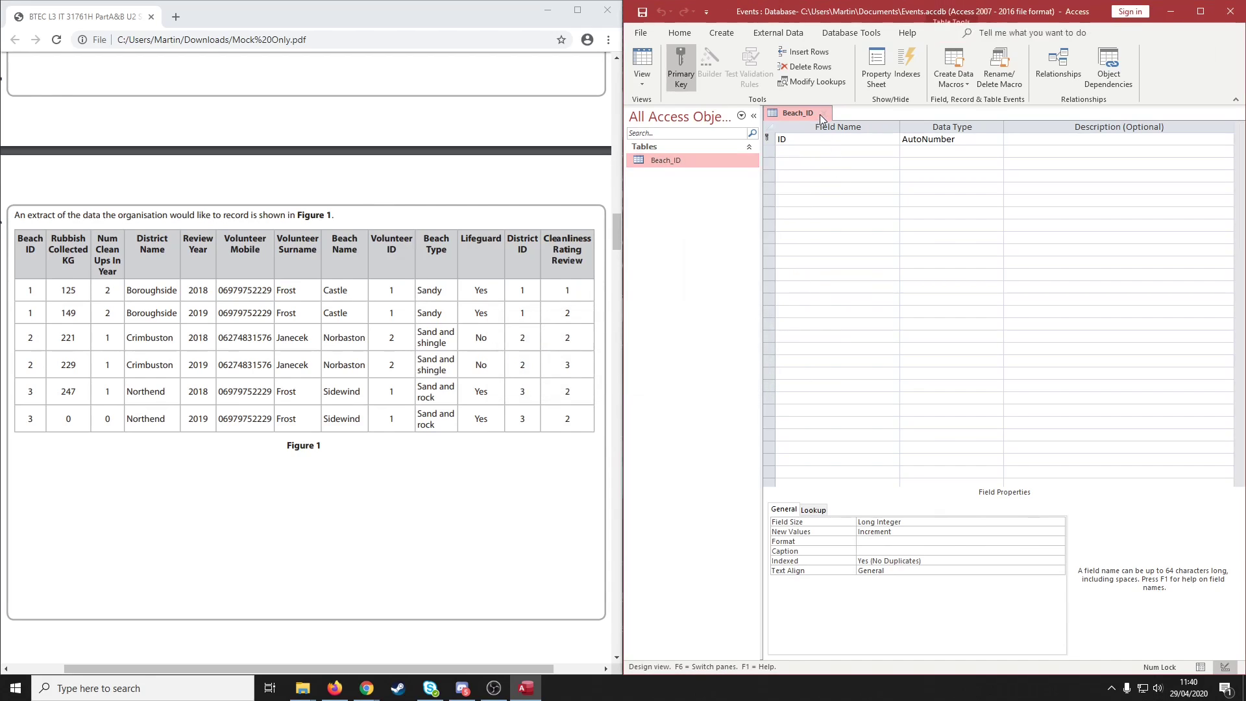
# Step: Close the Beach_ID table and rename it Beaches
pyautogui.click(822, 113)
pyautogui.rightClick(670, 160)
pyautogui.click(735, 238)
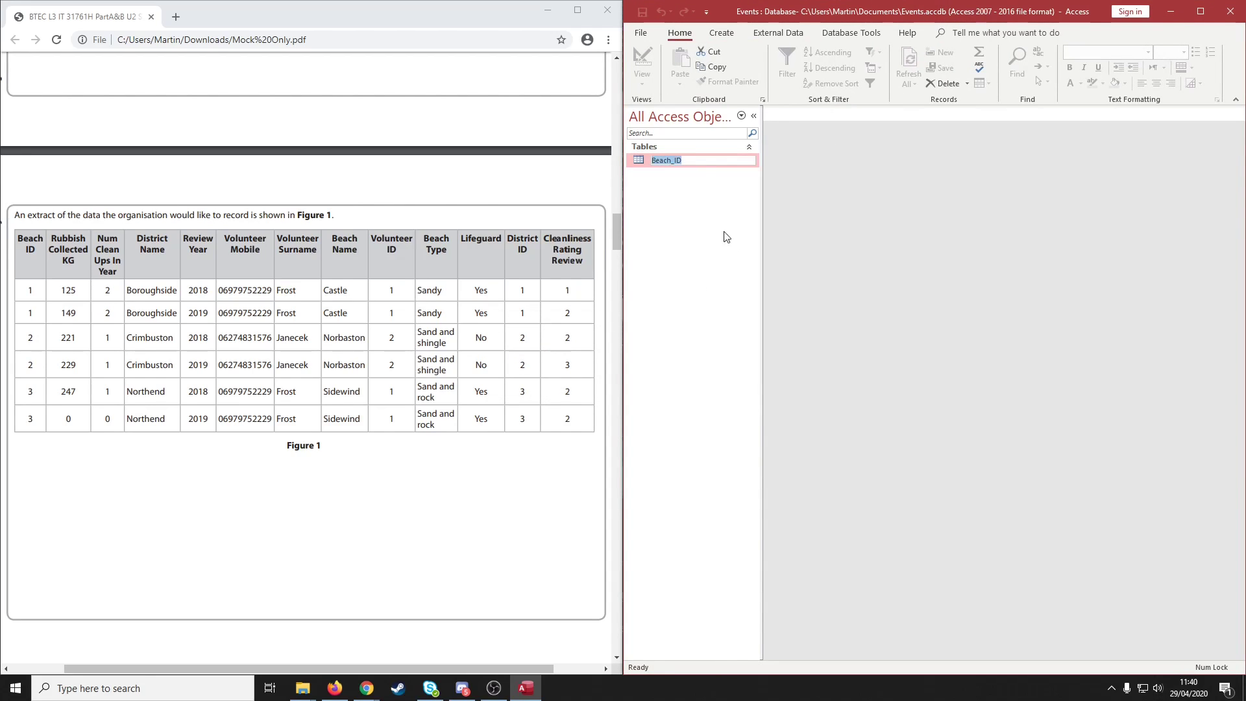
pyautogui.click(716, 161)
pyautogui.rightClick(706, 161)
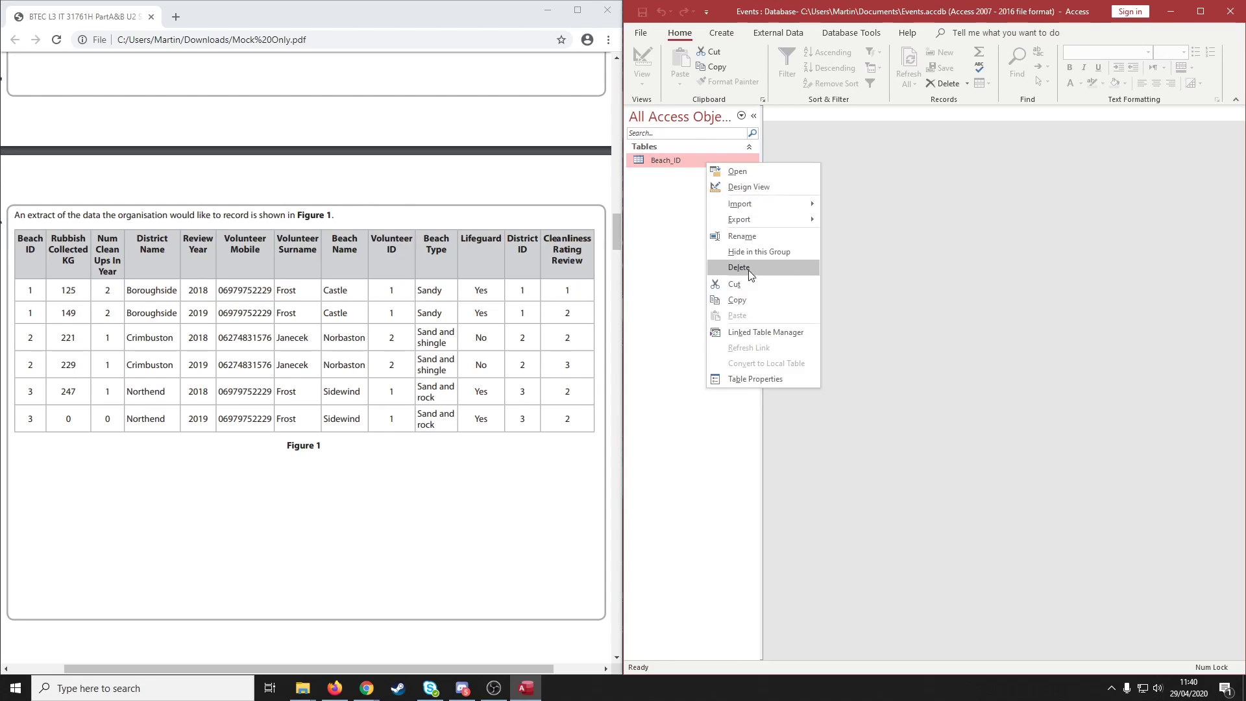
pyautogui.click(755, 238)
pyautogui.click(690, 155)
pyautogui.rightClick(690, 156)
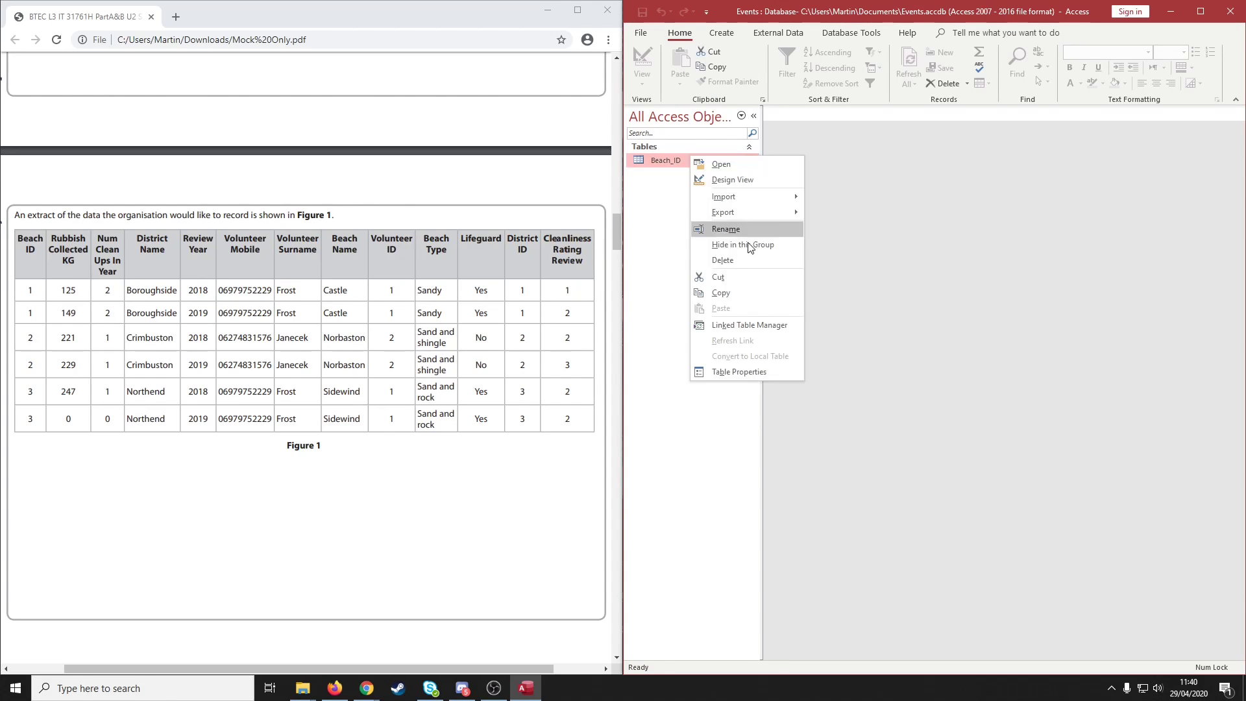
pyautogui.click(741, 231)
pyautogui.click(695, 158)
pyautogui.press('BackSpace')
pyautogui.press('BackSpace')
pyautogui.press('BackSpace')
pyautogui.press('BackSpace')
pyautogui.write('hes')
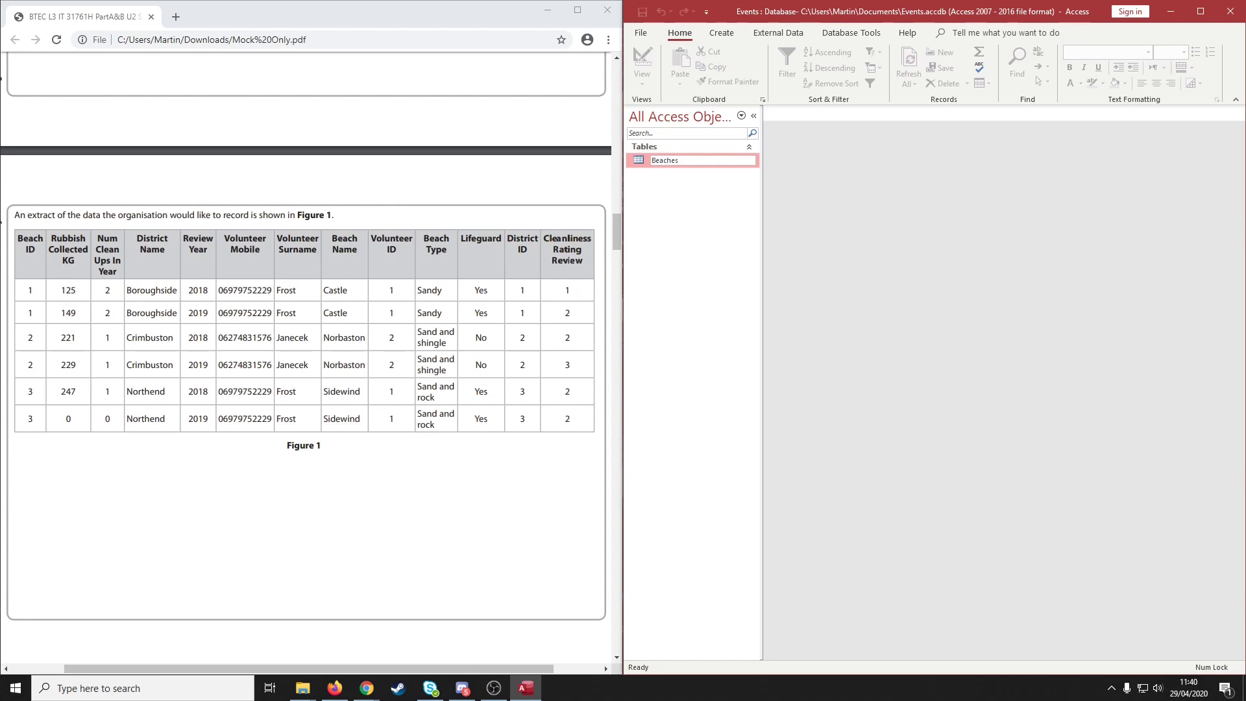
pyautogui.press('Return')
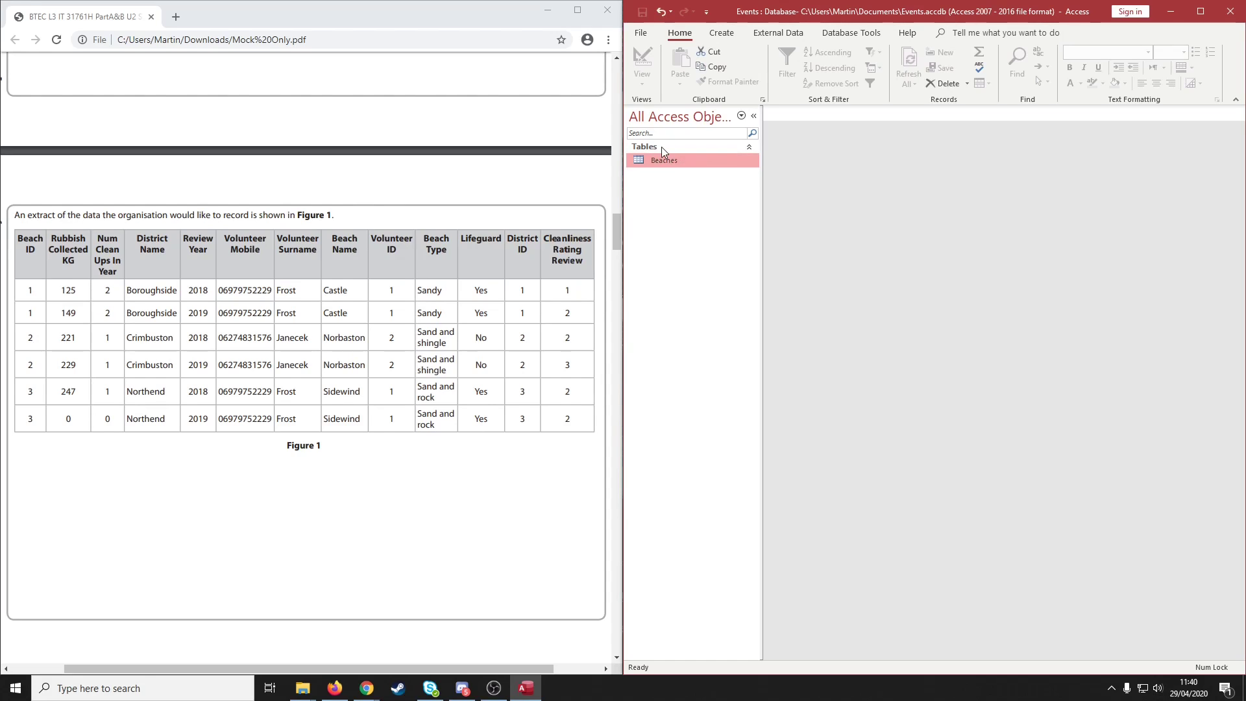
# Step: Open the Beaches table in Design view and rename its AutoNumber primary key field to Beach_ID
pyautogui.doubleClick(680, 162)
pyautogui.click(642, 61)
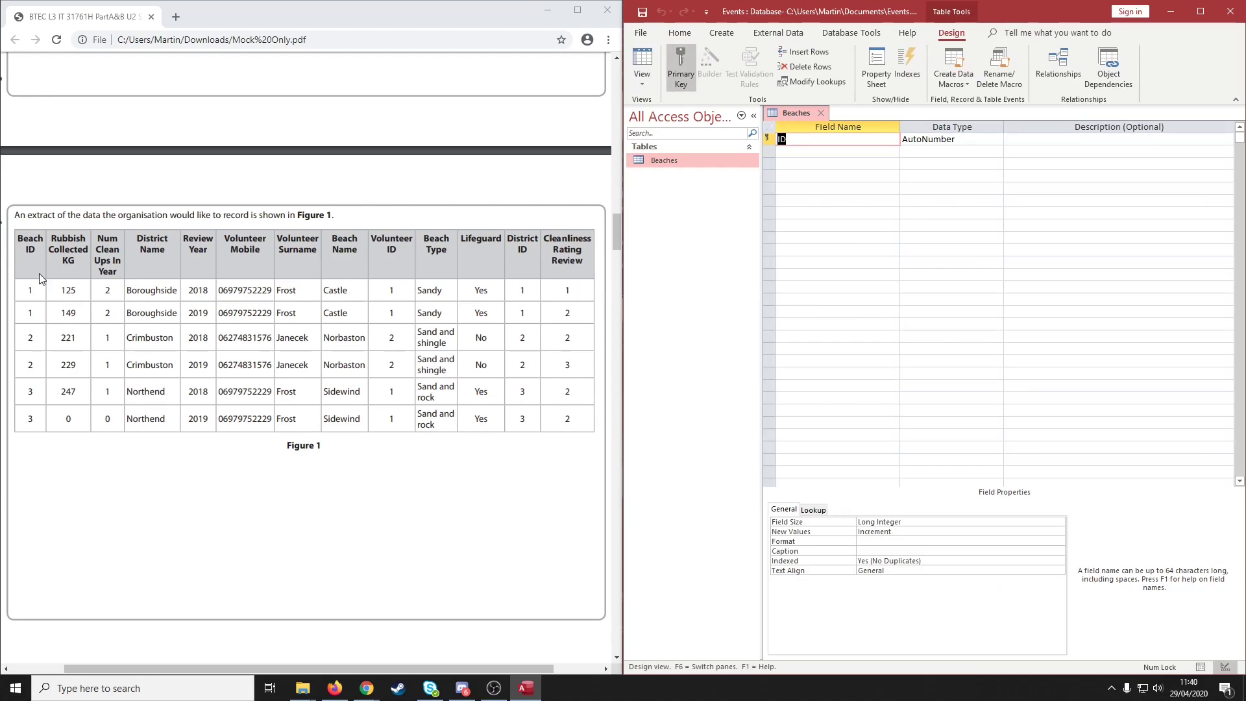
pyautogui.click(835, 149)
pyautogui.press('Up')
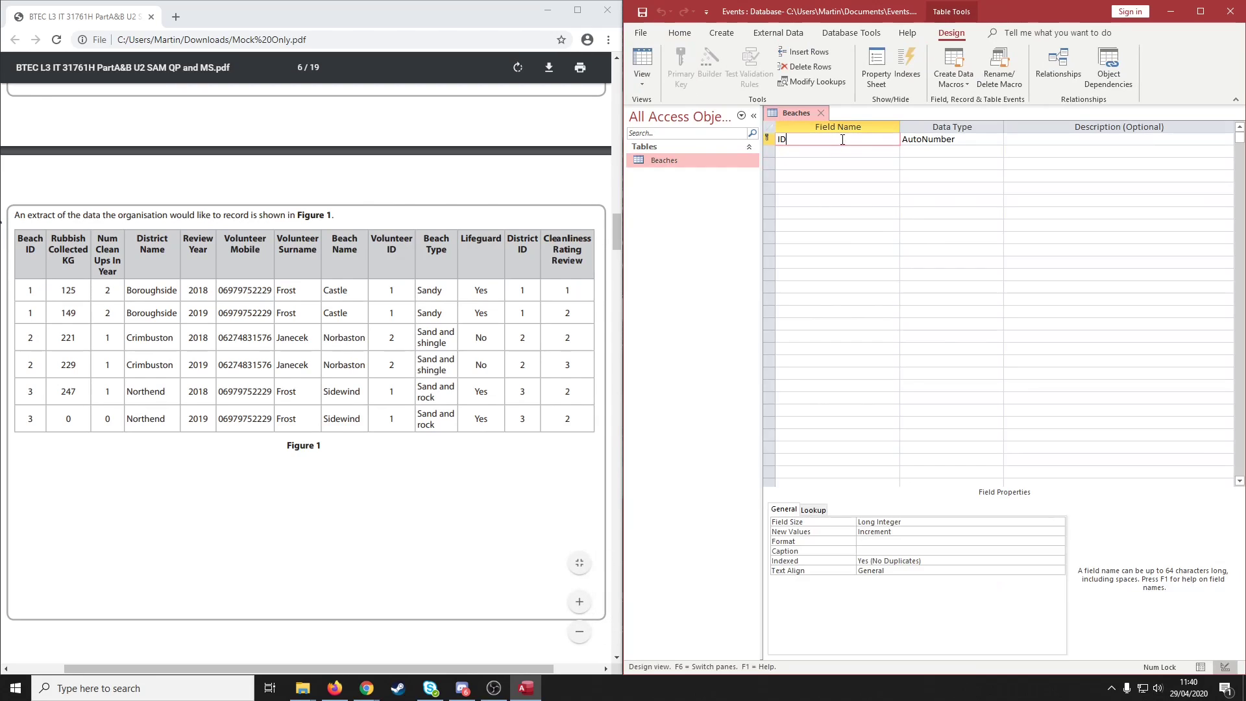
pyautogui.write('Beach')
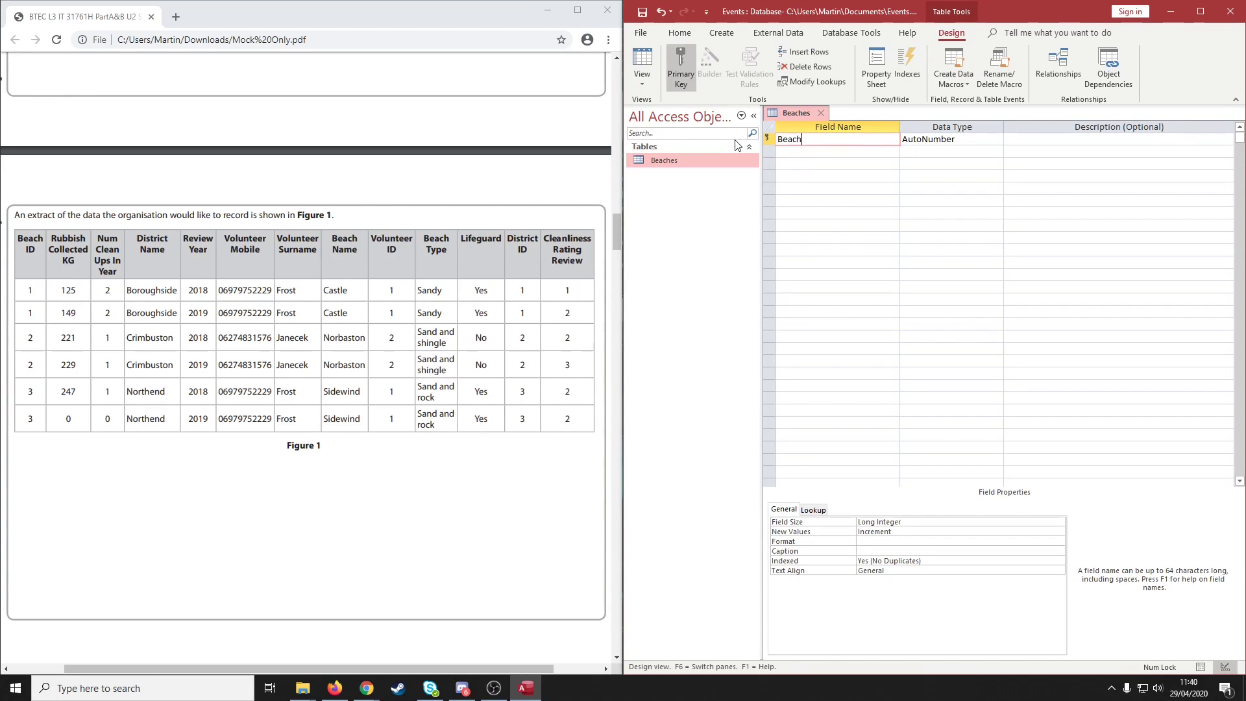
pyautogui.write('_ID')
pyautogui.click(928, 140)
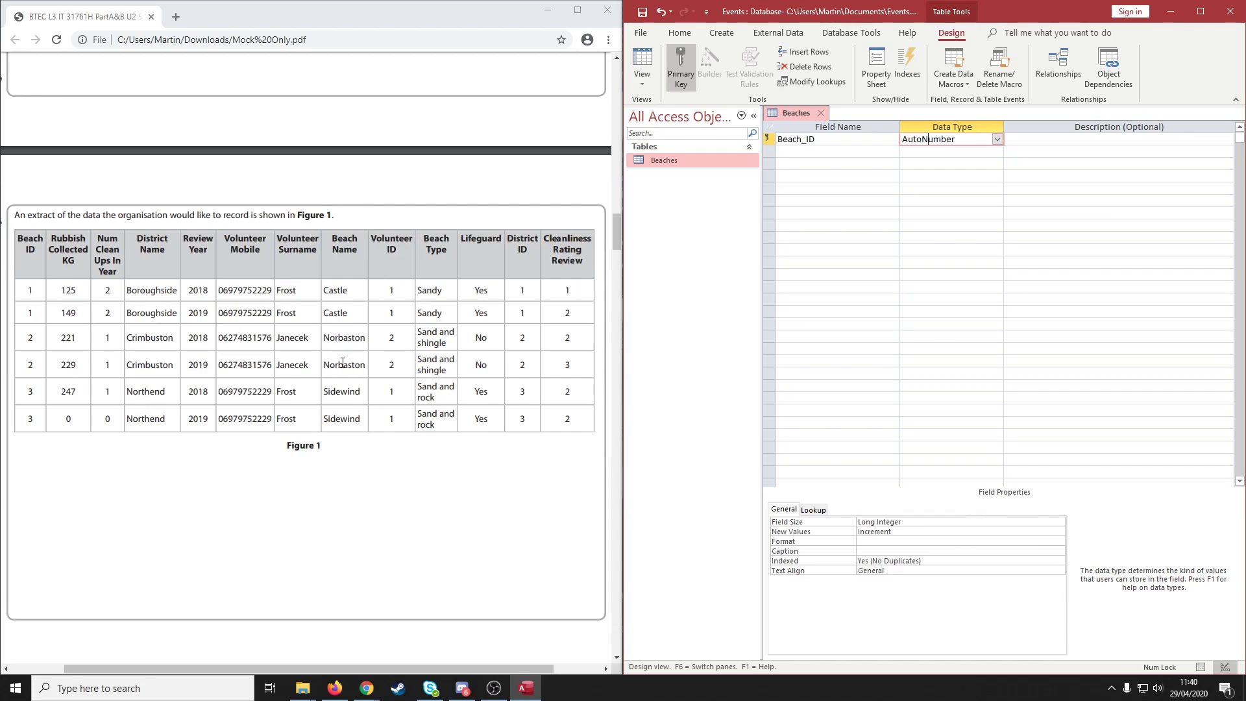
# Step: Add a Beach_Name field with the Short Text data type below Beach_ID
pyautogui.click(864, 154)
pyautogui.write('Be')
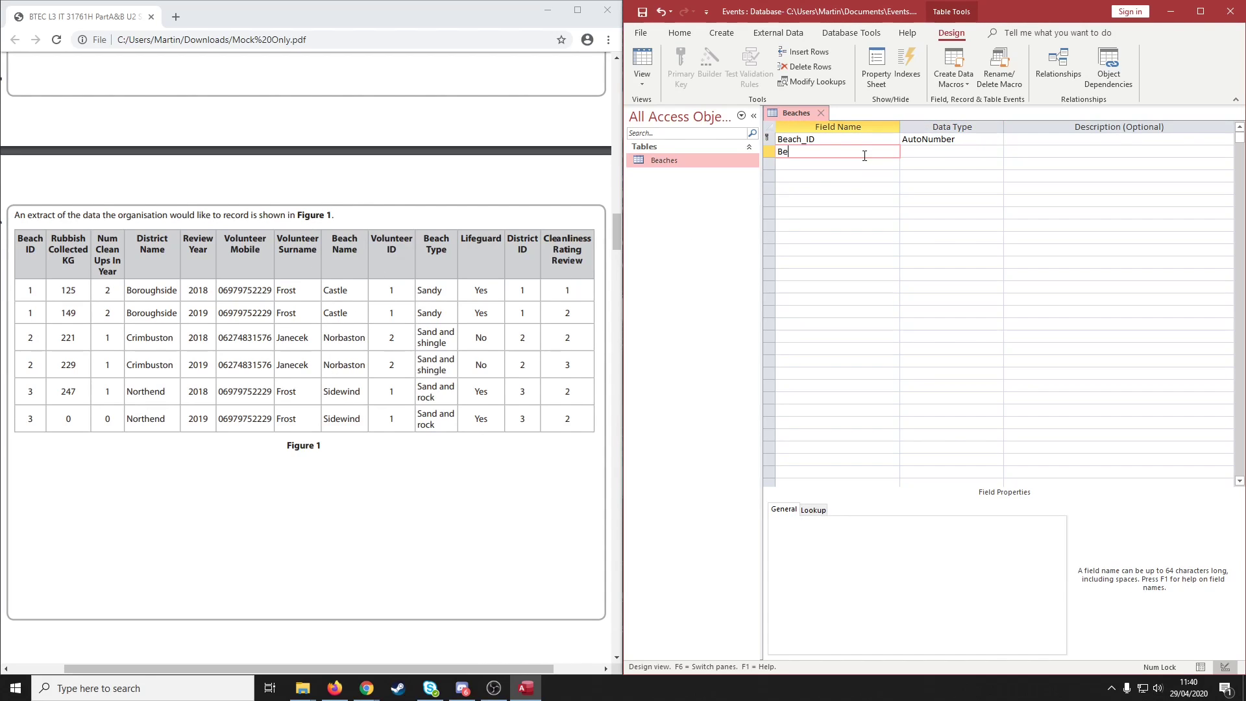
pyautogui.write('ach Name')
pyautogui.press('BackSpace')
pyautogui.press('BackSpace')
pyautogui.press('BackSpace')
pyautogui.press('BackSpace')
pyautogui.press('BackSpace')
pyautogui.write('_Name')
pyautogui.press('Tab')
pyautogui.press('Tab')
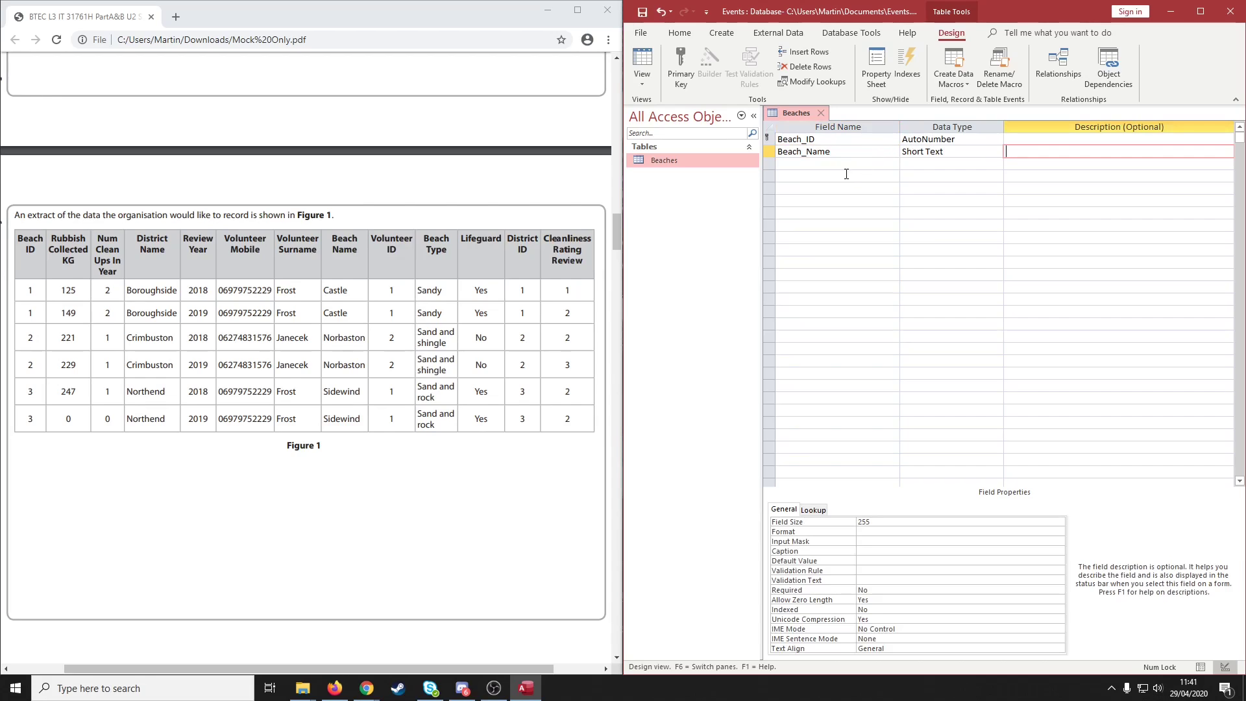
# Step: Add a Beach_Type field with the Short Text data type below Beach_Name
pyautogui.click(857, 167)
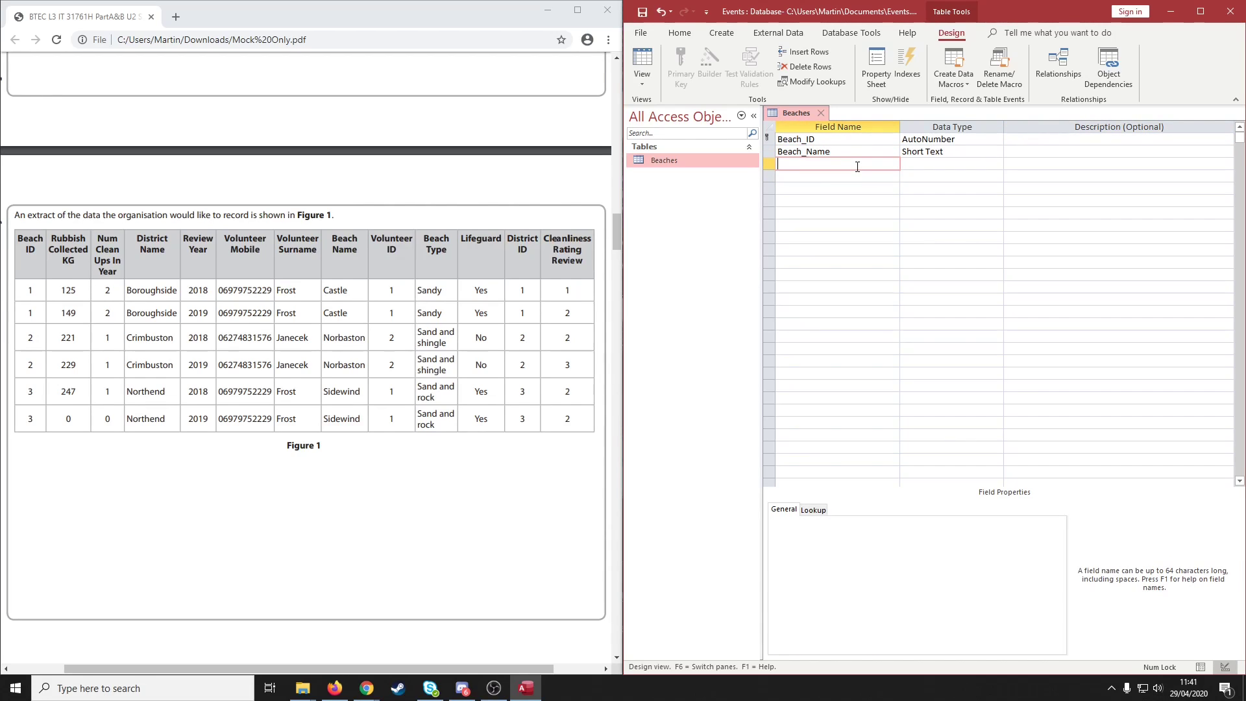
pyautogui.write('Beach_Type')
pyautogui.press('Tab')
# Step: Add a field named Lifegaurd below Beach_Type and set its data type to Yes/No
pyautogui.click(870, 176)
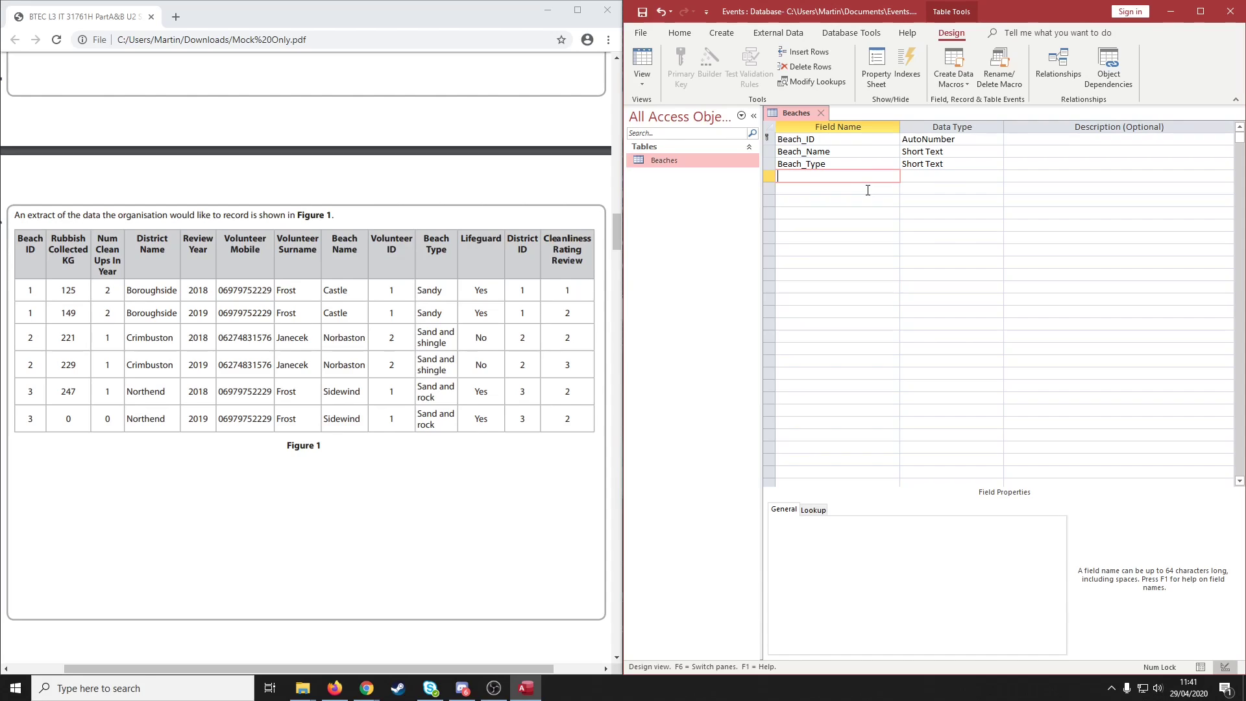
pyautogui.write('Lifegaurd')
pyautogui.click(934, 176)
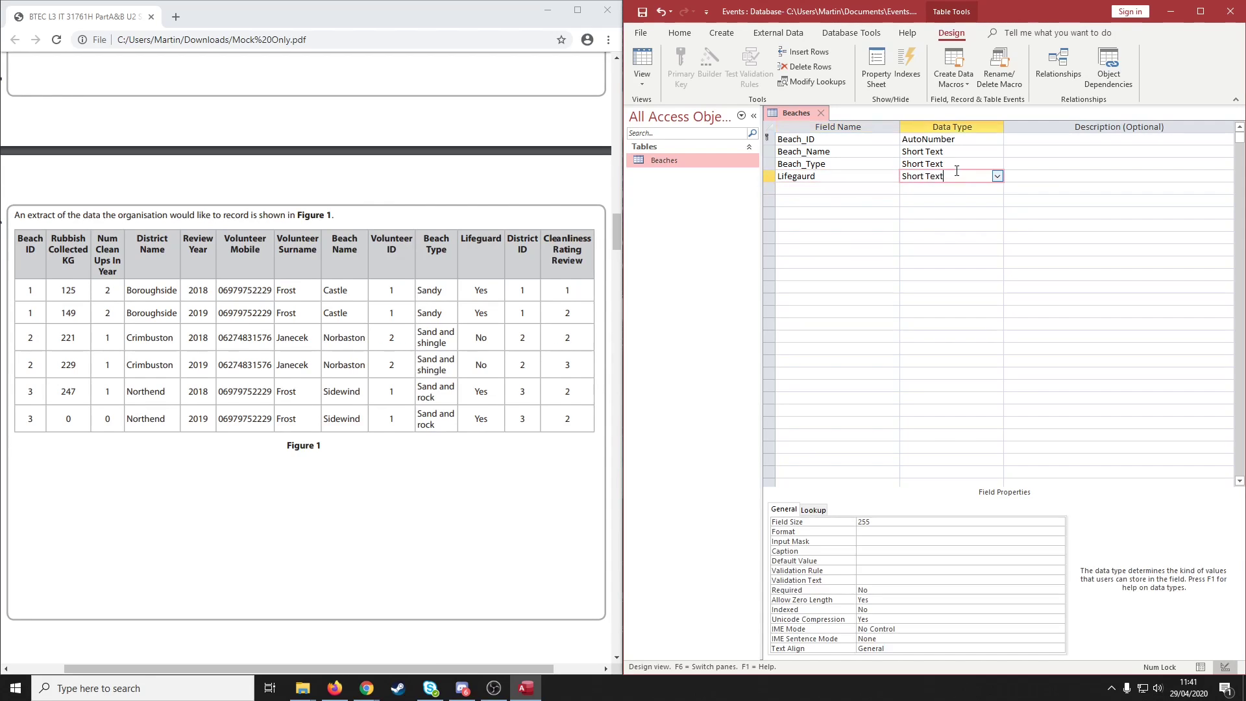
pyautogui.click(996, 178)
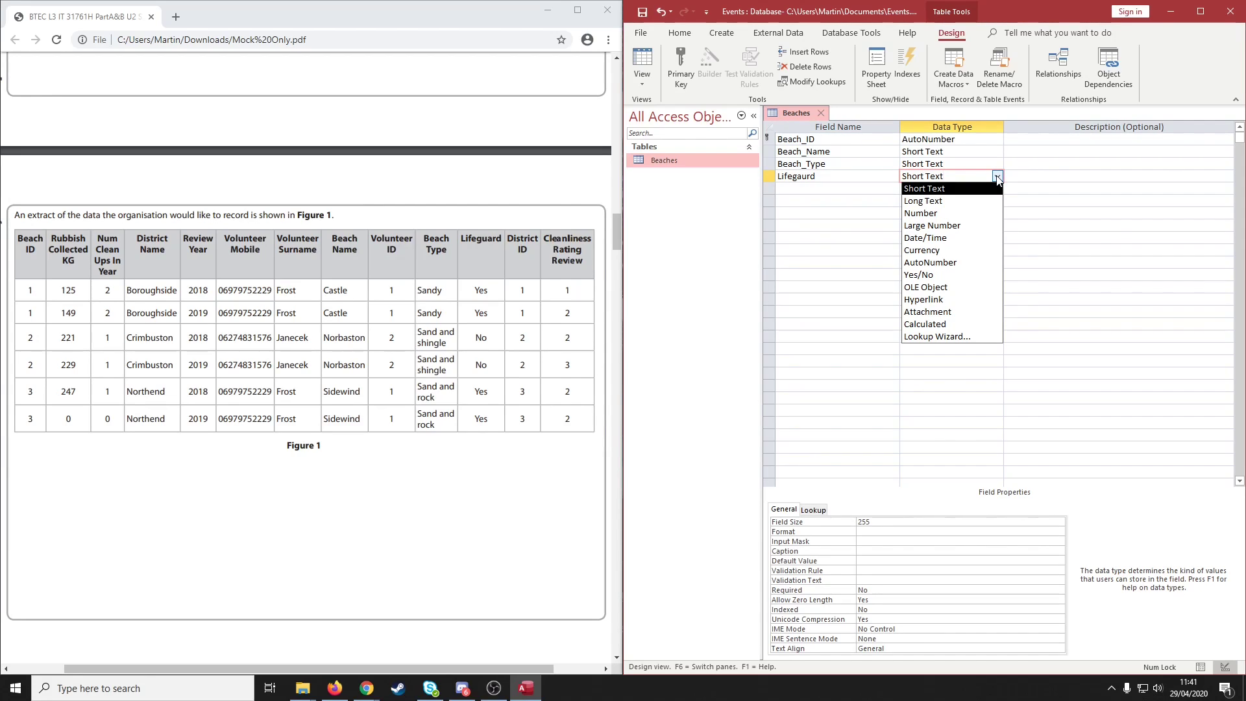
pyautogui.click(970, 276)
# Step: Save the Beaches table design and switch the table to Datasheet view
pyautogui.click(871, 192)
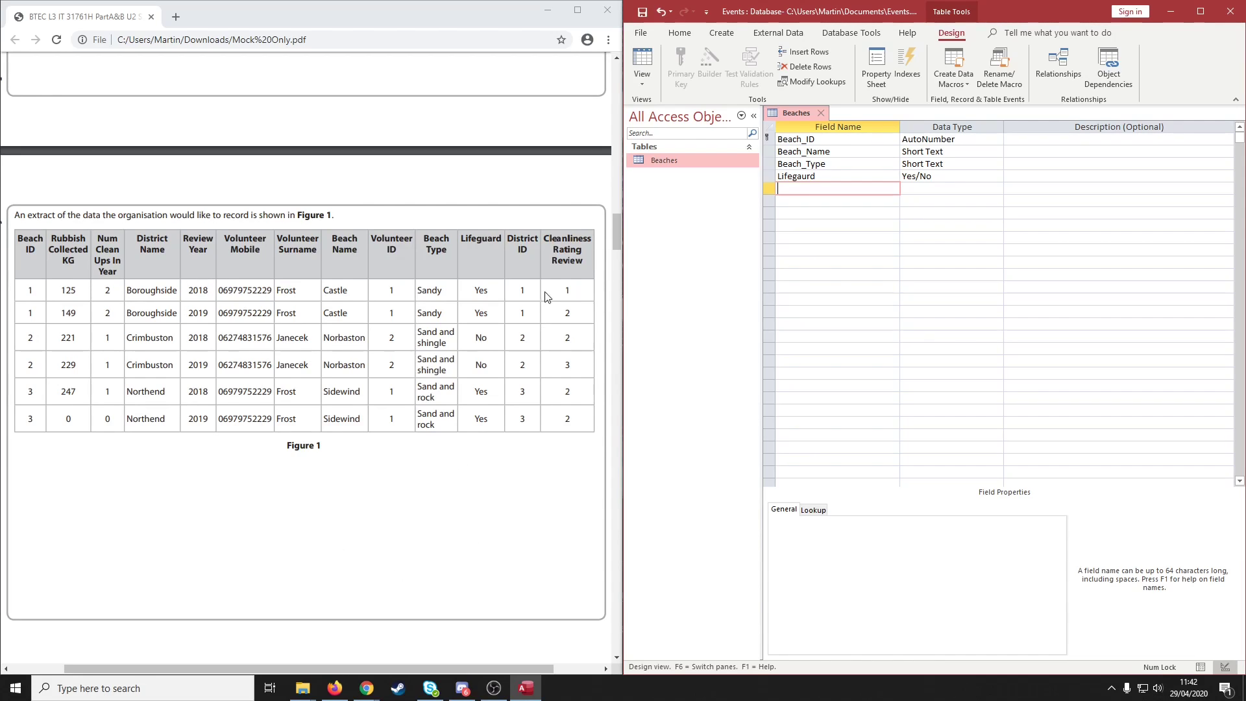
pyautogui.click(871, 235)
pyautogui.click(851, 185)
pyautogui.click(649, 58)
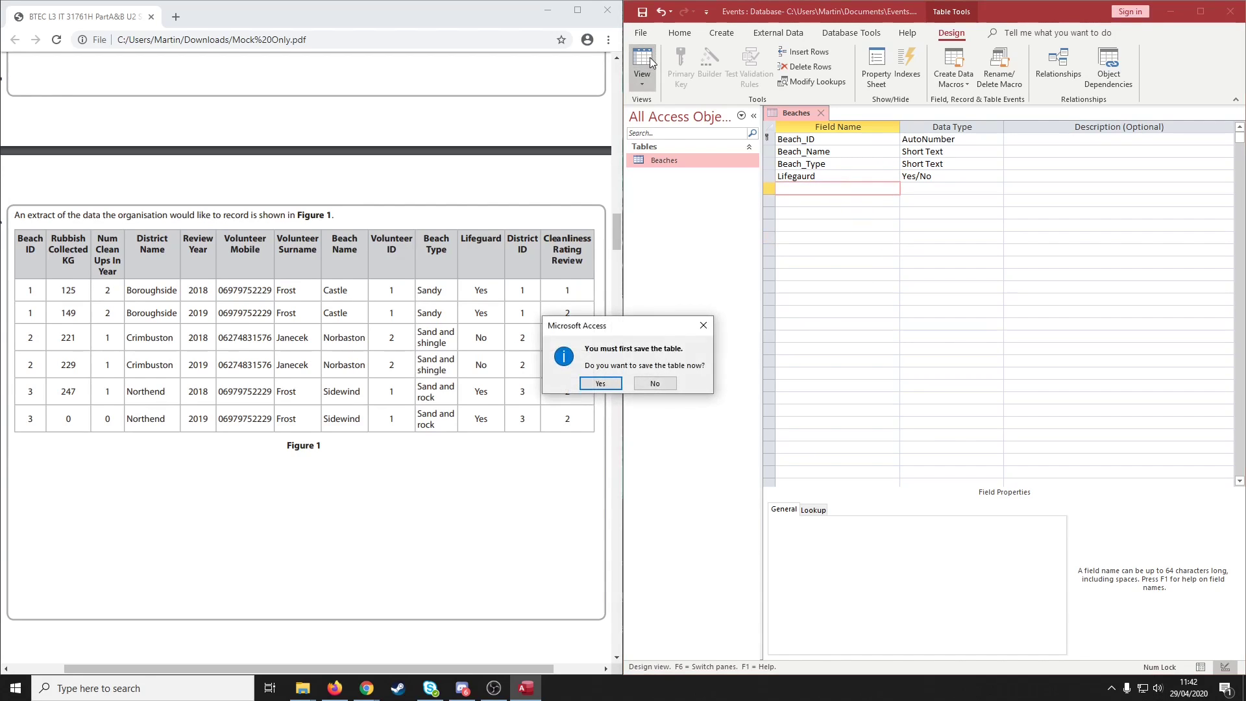
pyautogui.click(601, 383)
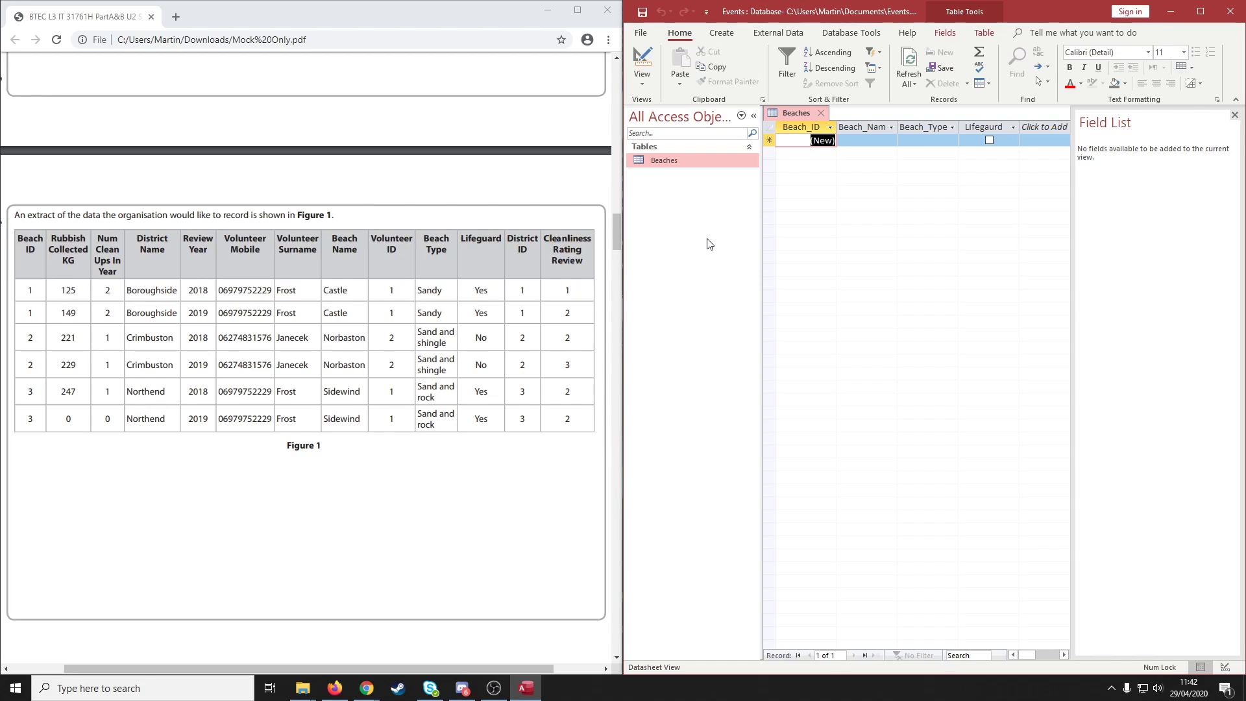
# Step: Create a new table, save it as Volunteer and open it in Design view
pyautogui.click(721, 32)
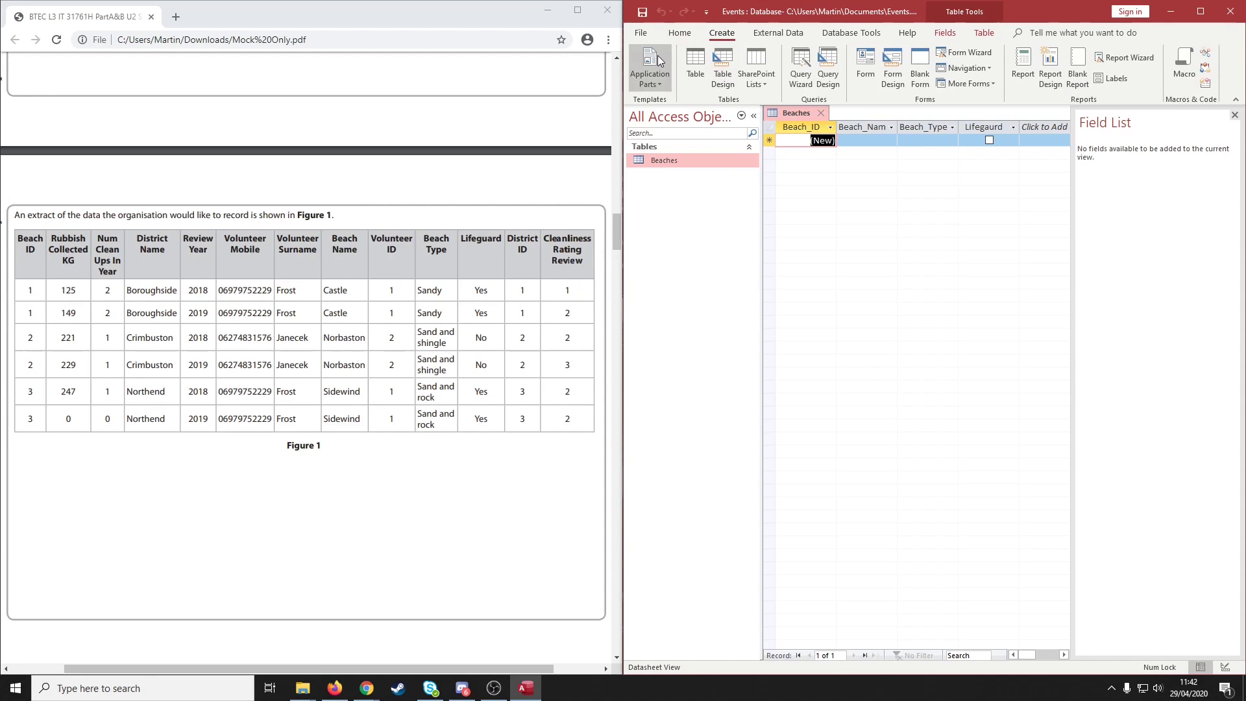
pyautogui.click(694, 63)
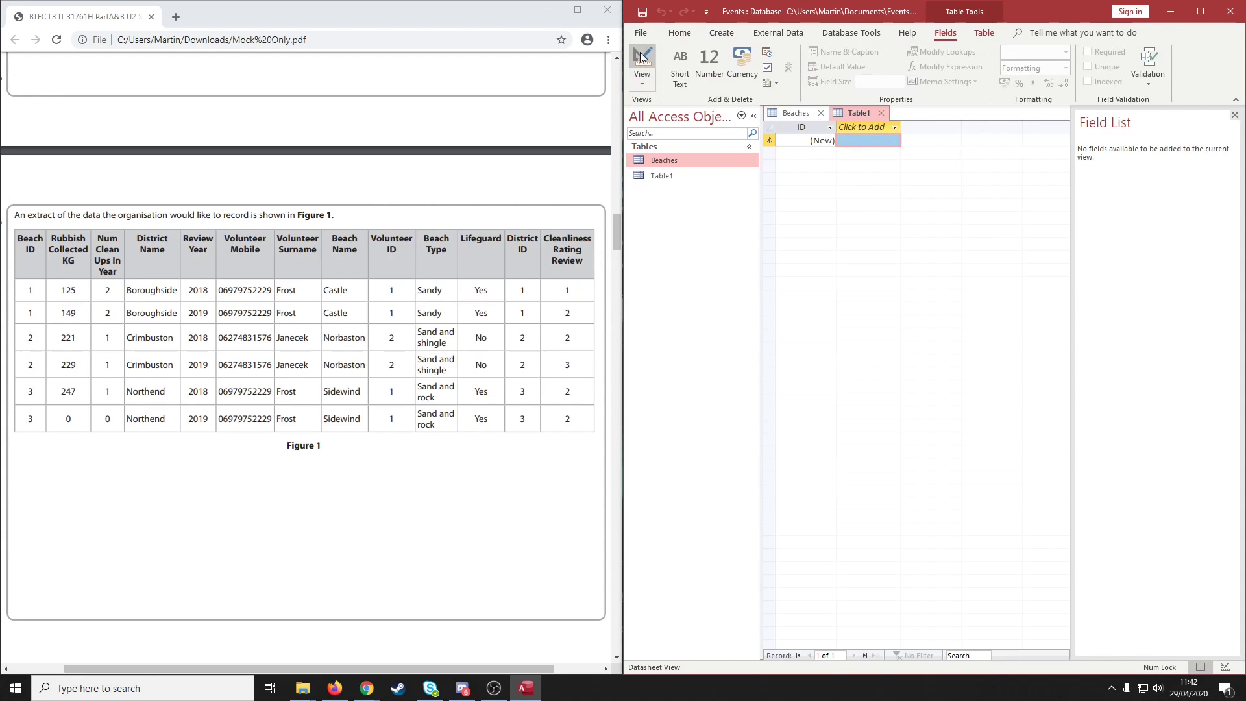
pyautogui.click(641, 58)
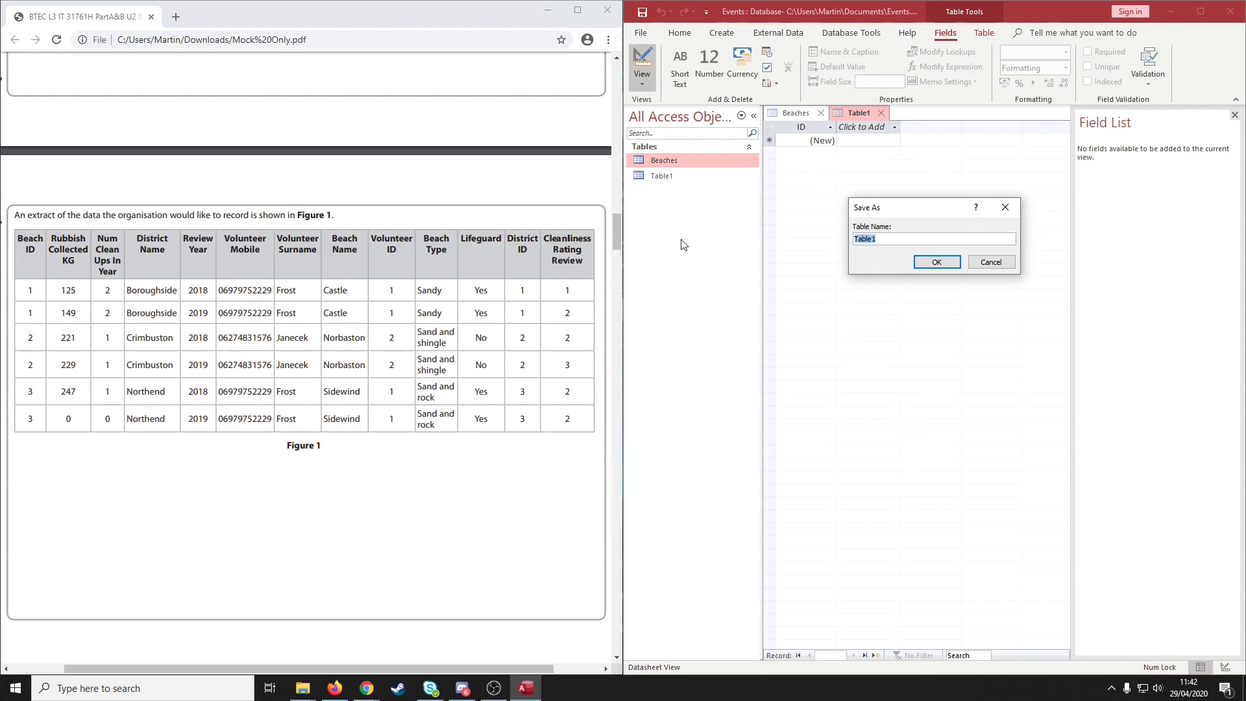
pyautogui.write('Volunteer')
pyautogui.press('Return')
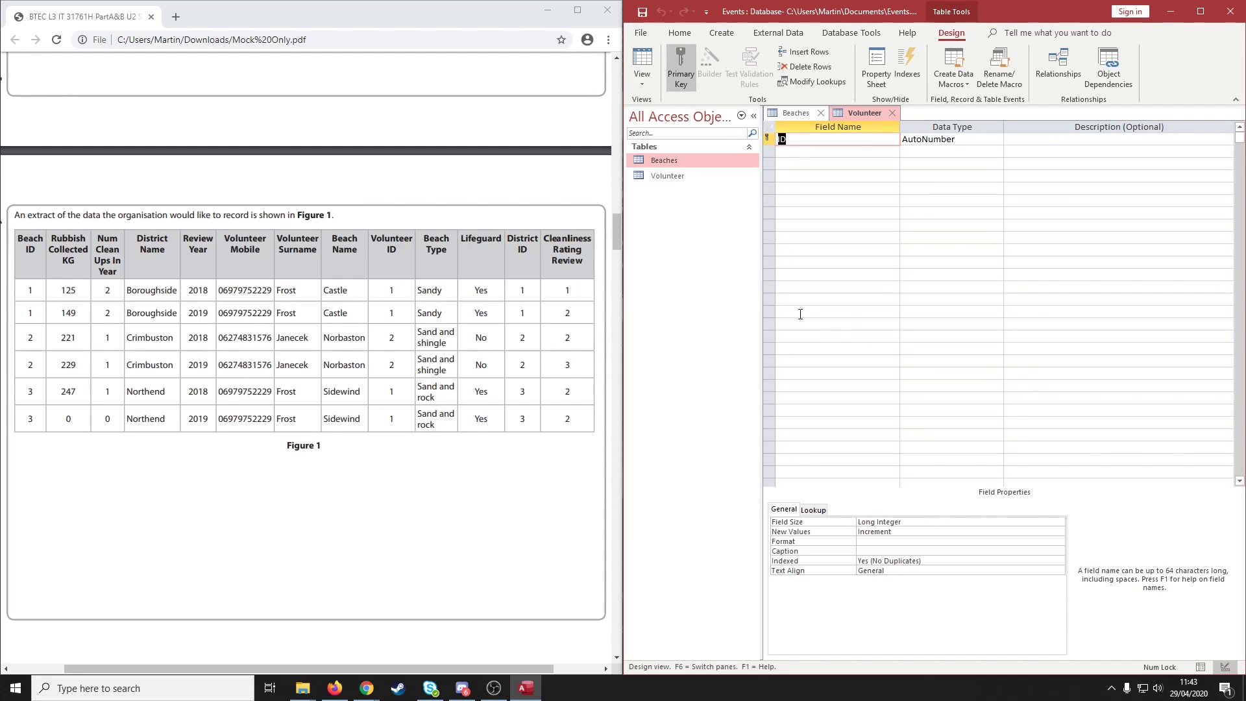
# Step: Rename the Volunteer table's primary key field to Volunteer_ID, matching the Volunteer ID column heading in Figure 1
pyautogui.write('Volunteer_ID')
pyautogui.moveTo(396, 251); pyautogui.dragTo(391, 340)
pyautogui.click(392, 338)
pyautogui.moveTo(396, 250); pyautogui.dragTo(374, 239)
pyautogui.click(845, 151)
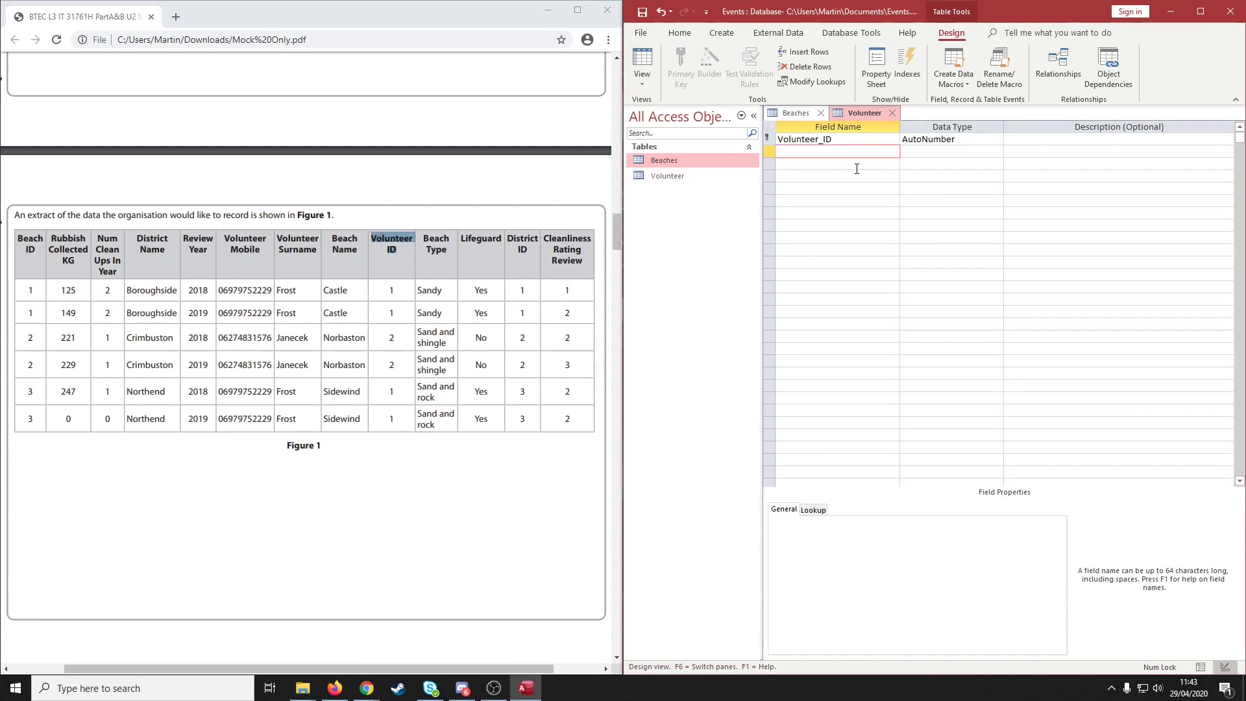
# Step: Add Volunteer_Surname and Volunteer_Mobile fields below Volunteer_ID, both with the Short Text data type
pyautogui.write('Volunteer_Surname')
pyautogui.click(857, 169)
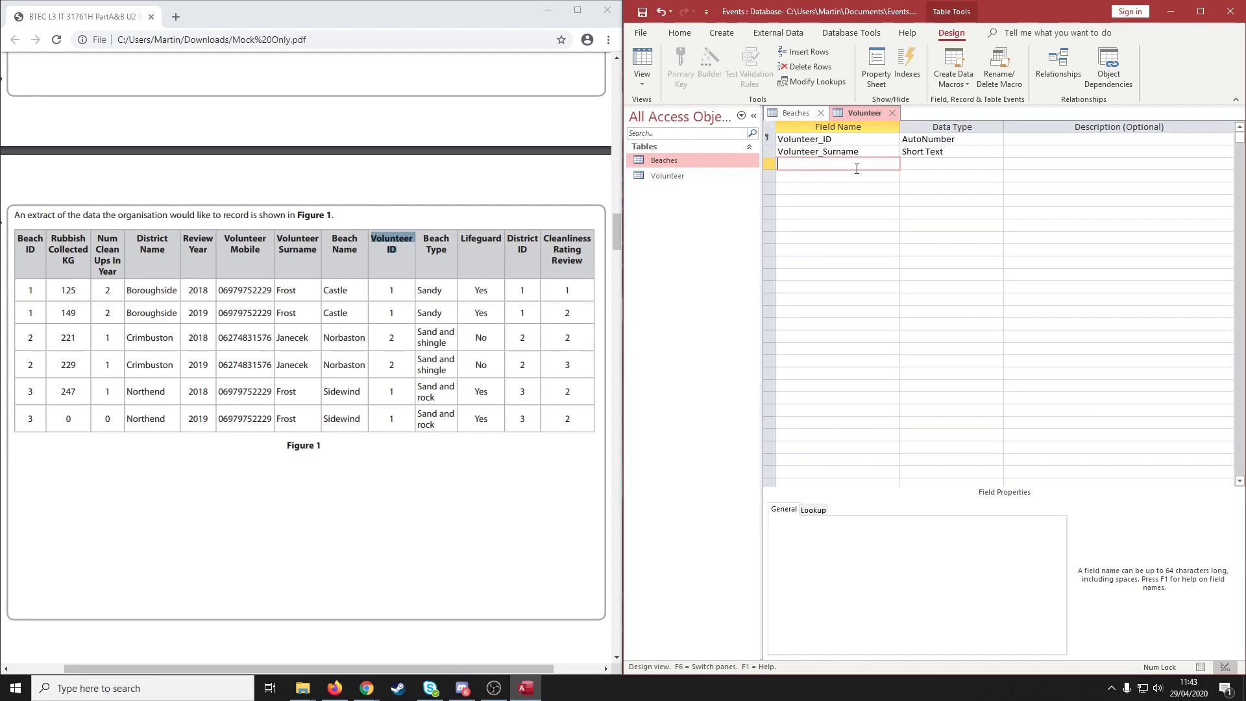
pyautogui.write('Vl')
pyautogui.write('olute')
pyautogui.press('BackSpace')
pyautogui.write('nteer_Mobile')
pyautogui.click(921, 166)
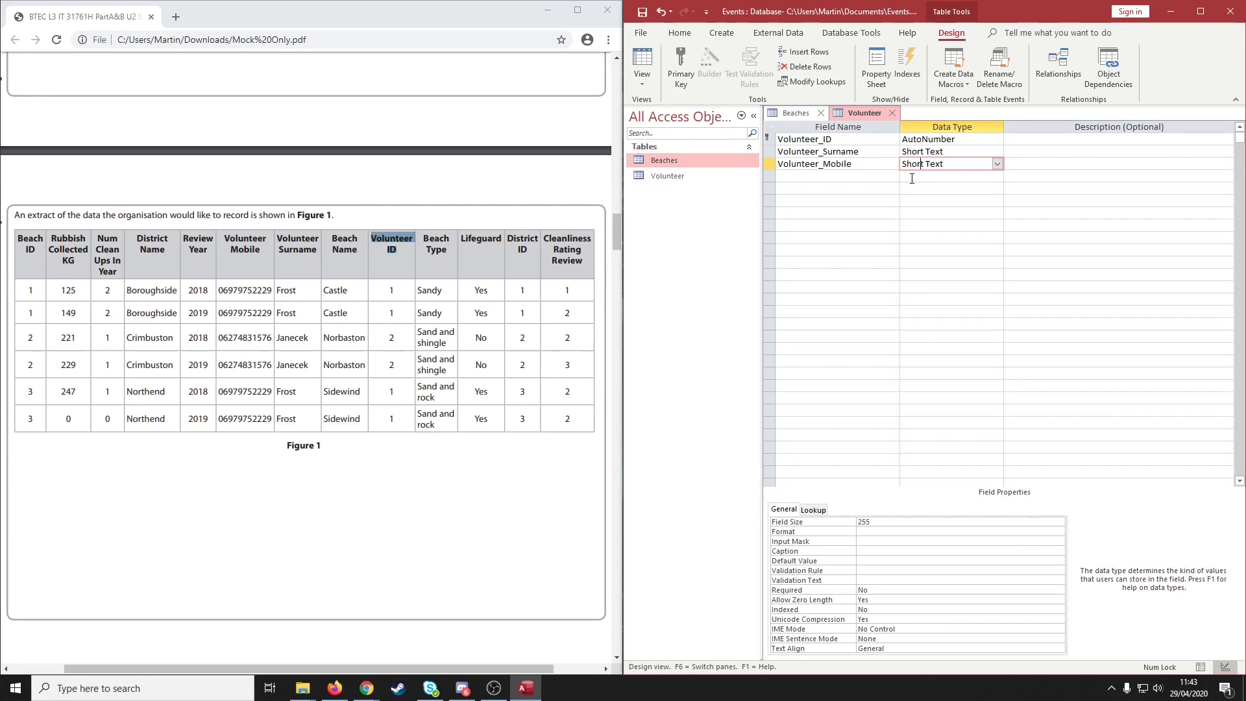
# Step: Save the Volunteer table design and switch the table to Datasheet view
pyautogui.click(851, 187)
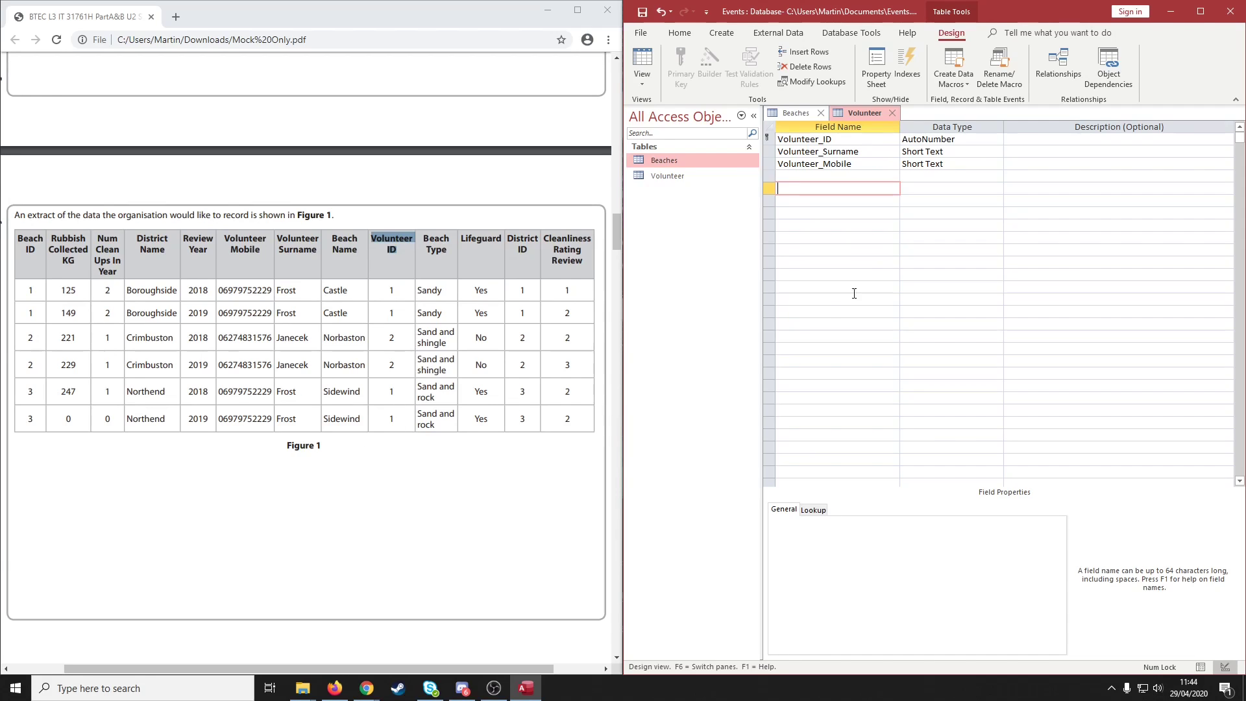
pyautogui.click(883, 178)
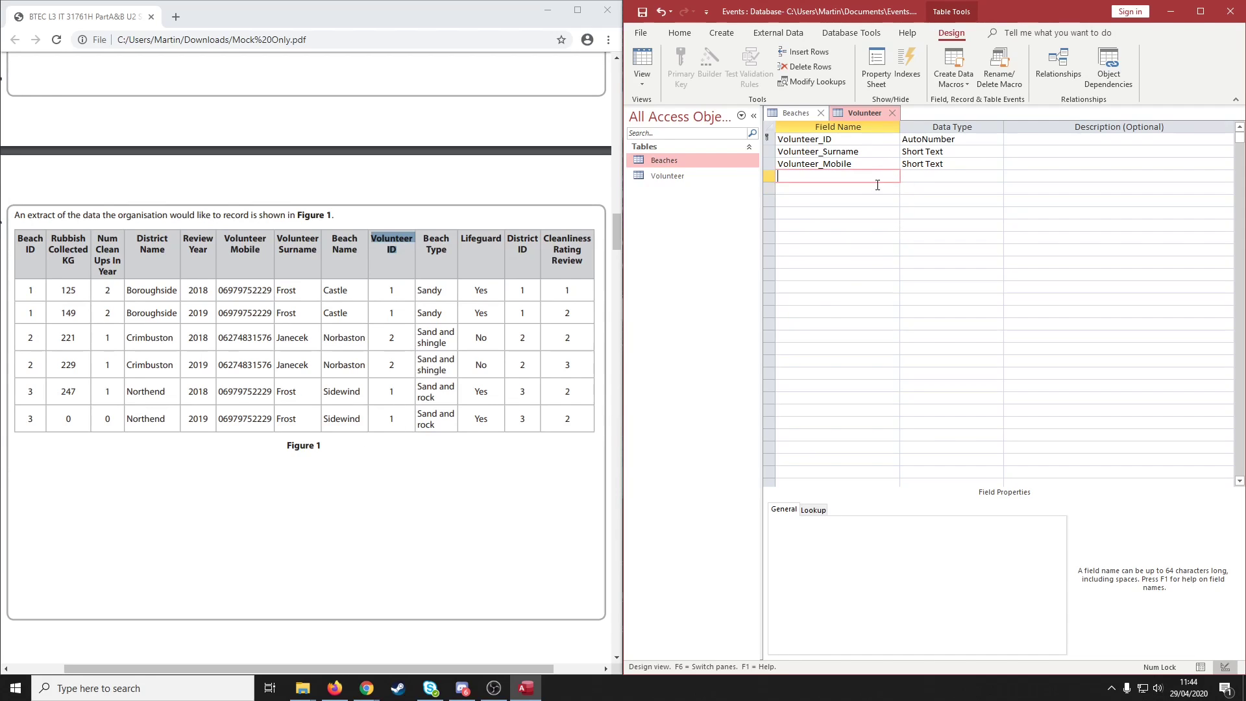
pyautogui.click(646, 62)
pyautogui.click(600, 383)
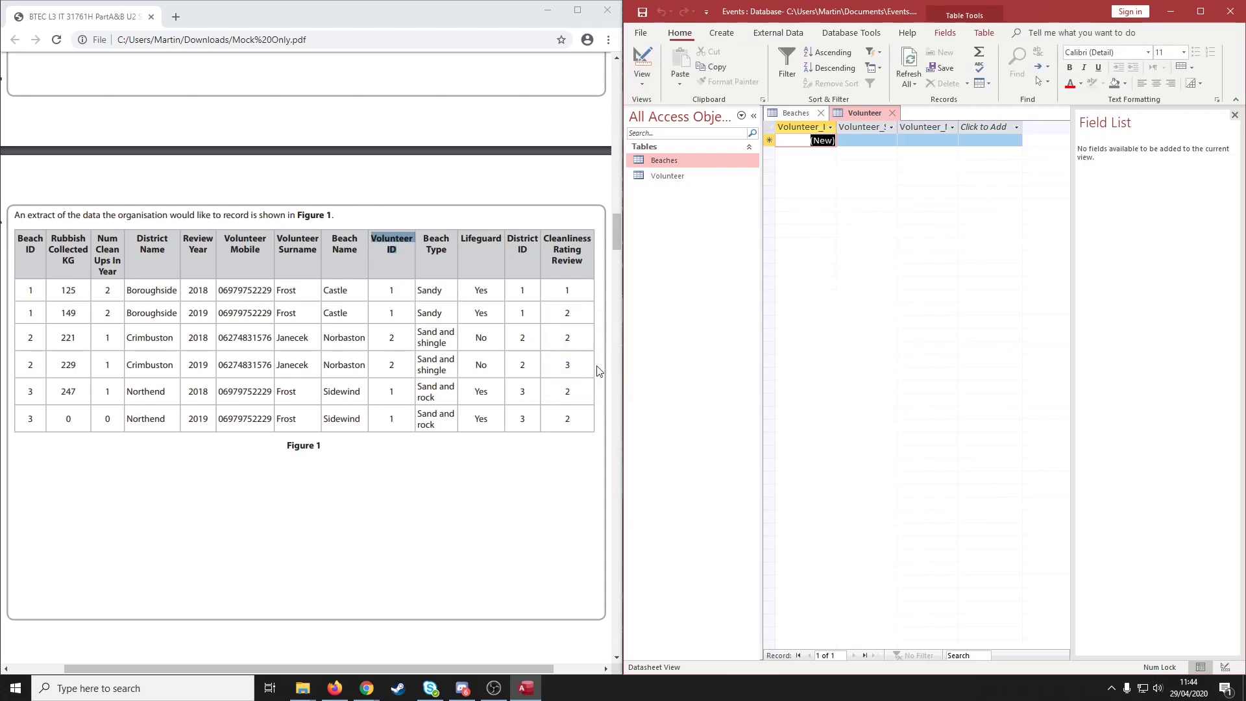
# Step: Create a new table, save it as District and open it in Design view
pyautogui.click(720, 33)
pyautogui.click(696, 71)
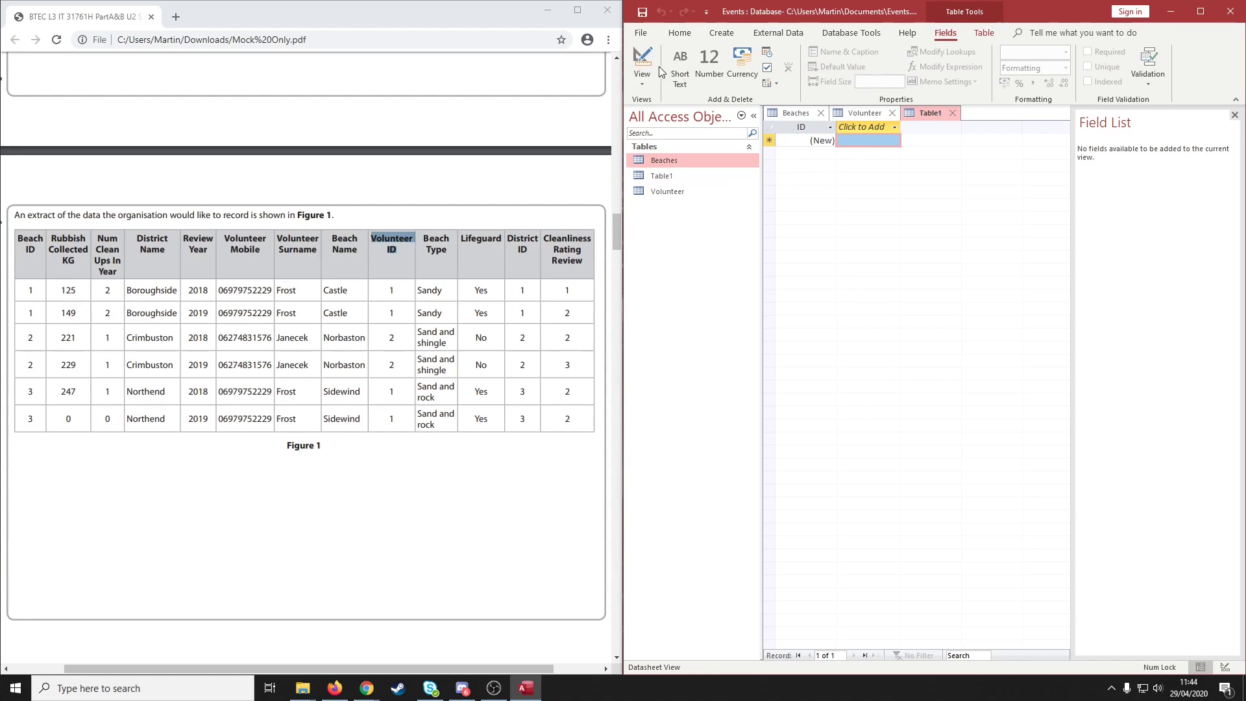
pyautogui.click(642, 65)
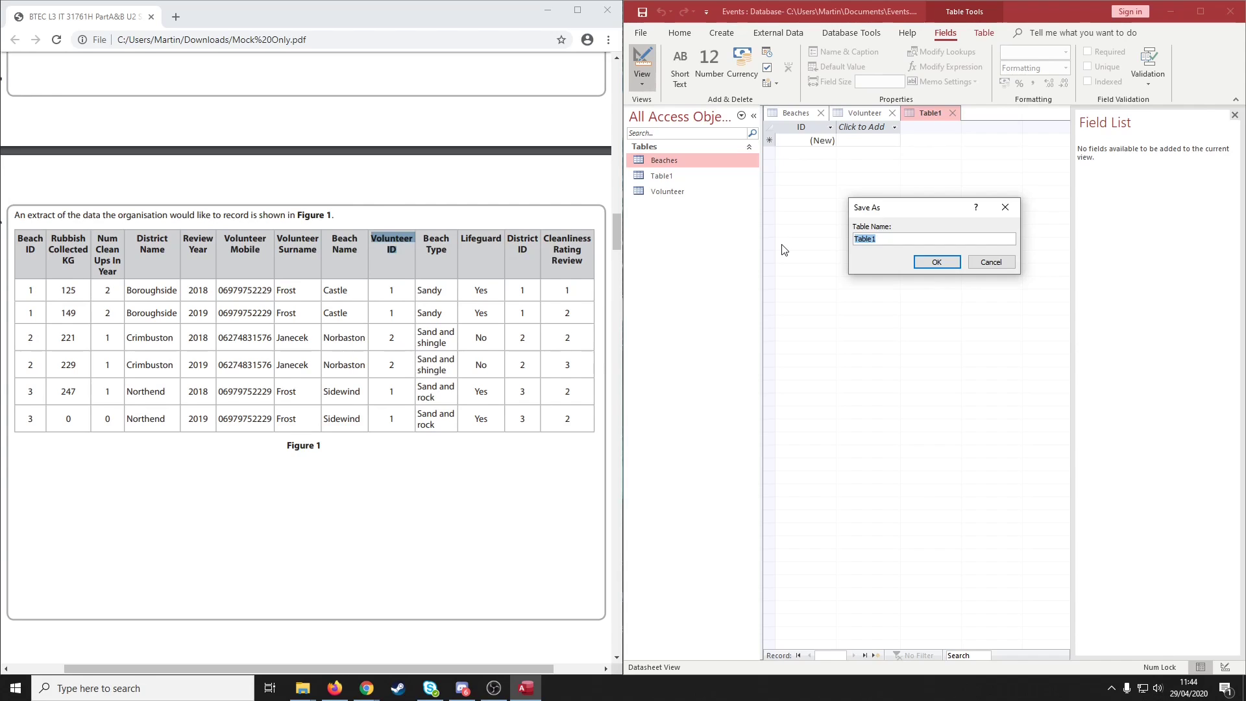
pyautogui.write('District')
pyautogui.press('Return')
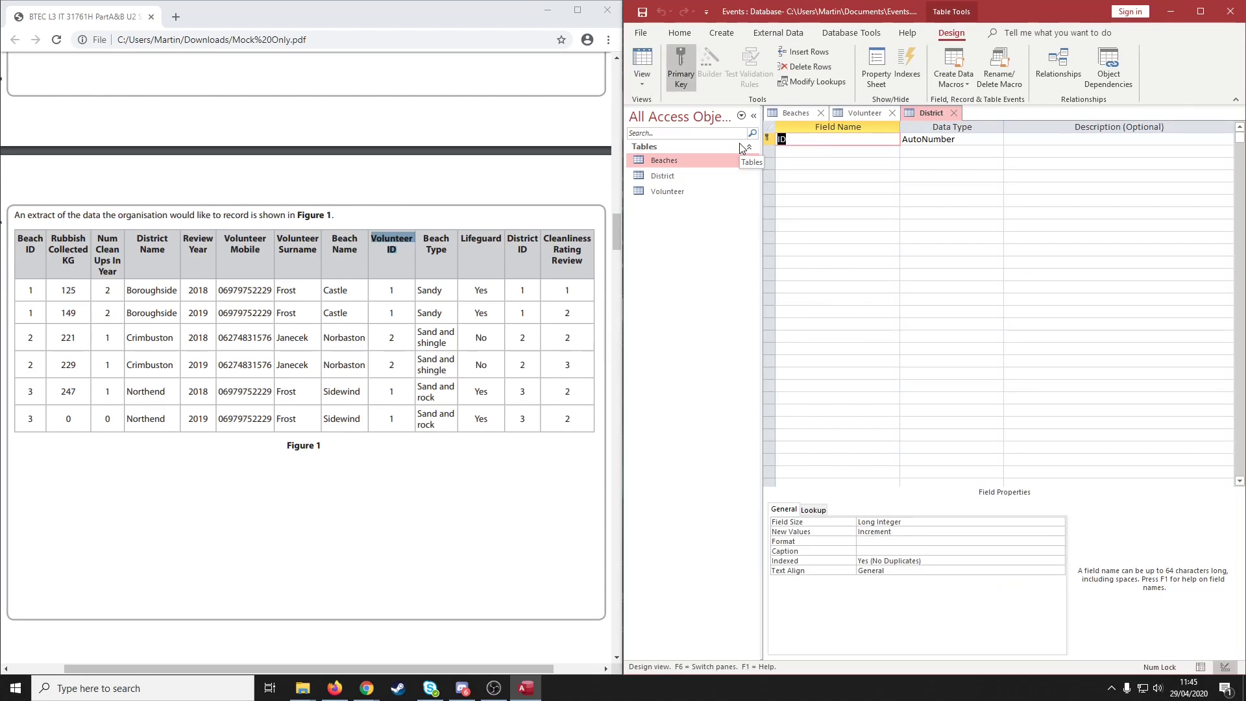
# Step: Rename the District table's primary key field to District_ID
pyautogui.write('Distic')
pyautogui.press('BackSpace')
pyautogui.press('BackSpace')
pyautogui.press('BackSpace')
pyautogui.press('BackSpace')
pyautogui.press('BackSpace')
pyautogui.press('BackSpace')
pyautogui.write('District_ID')
pyautogui.press('Down')
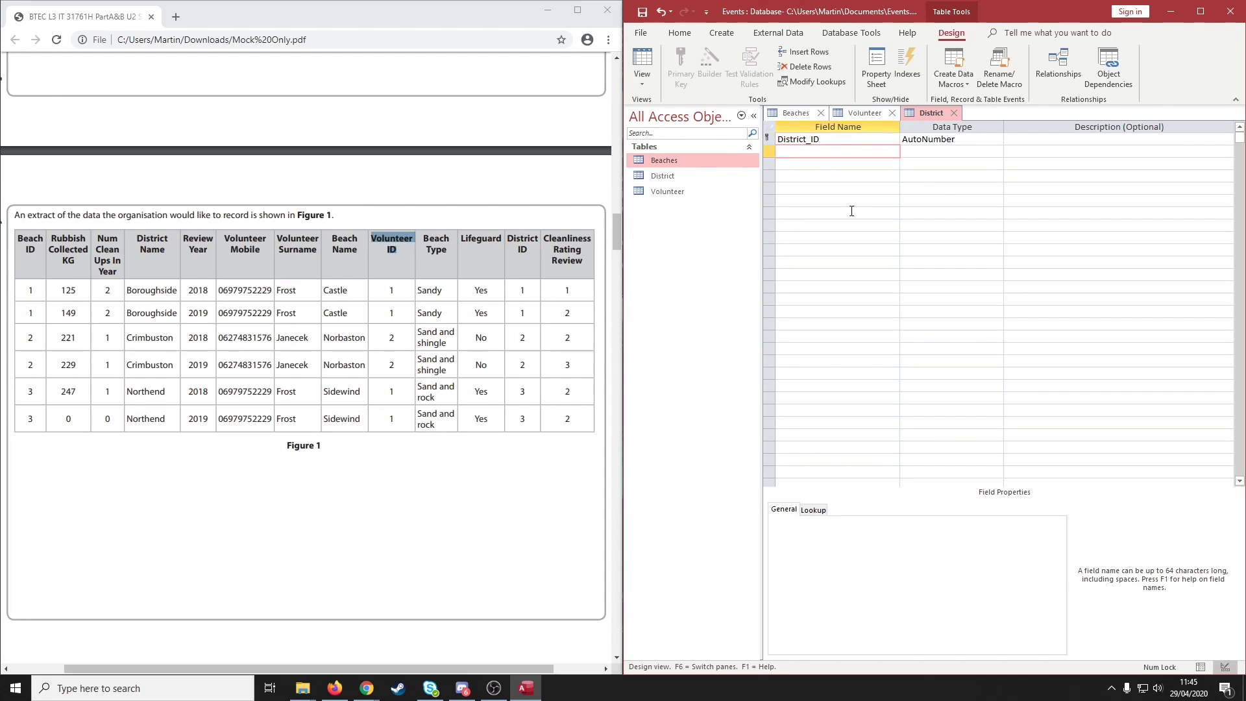
# Step: Add a District_Name field with the Short Text data type below District_ID
pyautogui.write('District_name')
pyautogui.press('BackSpace')
pyautogui.press('BackSpace')
pyautogui.press('BackSpace')
pyautogui.press('BackSpace')
pyautogui.write('Name')
pyautogui.click(892, 166)
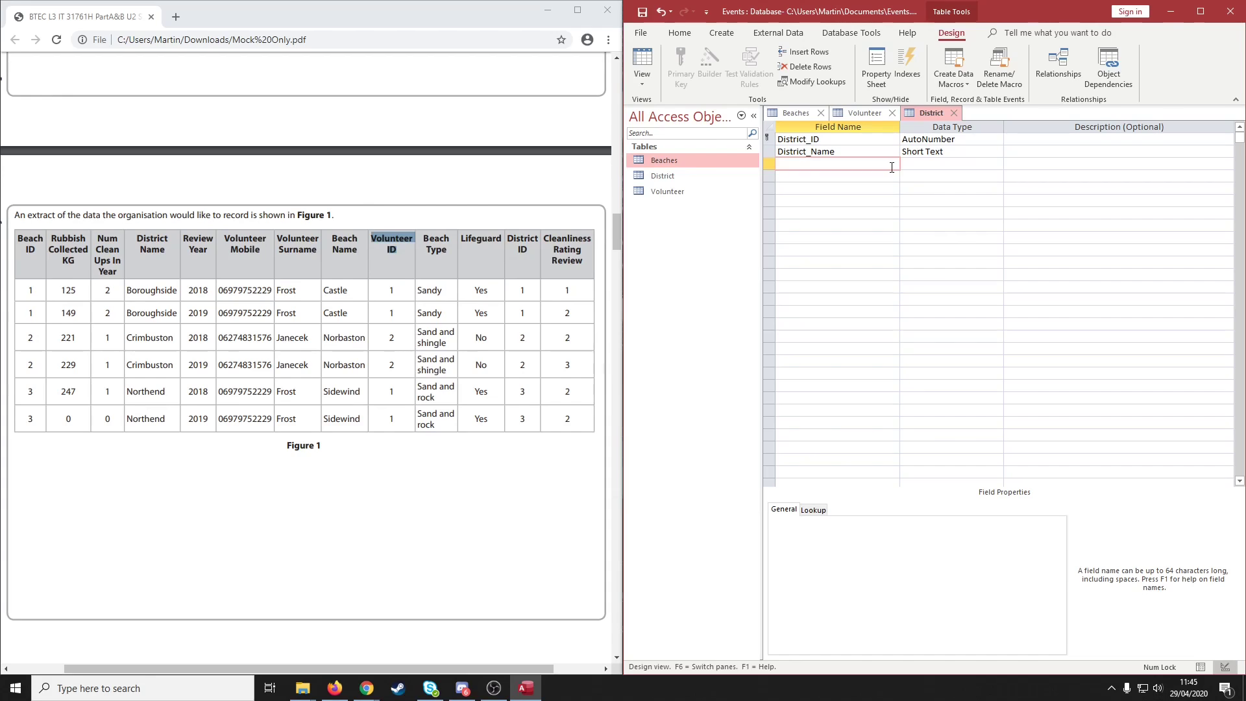
# Step: Save the District table design and switch the table to Datasheet view
pyautogui.press('Down')
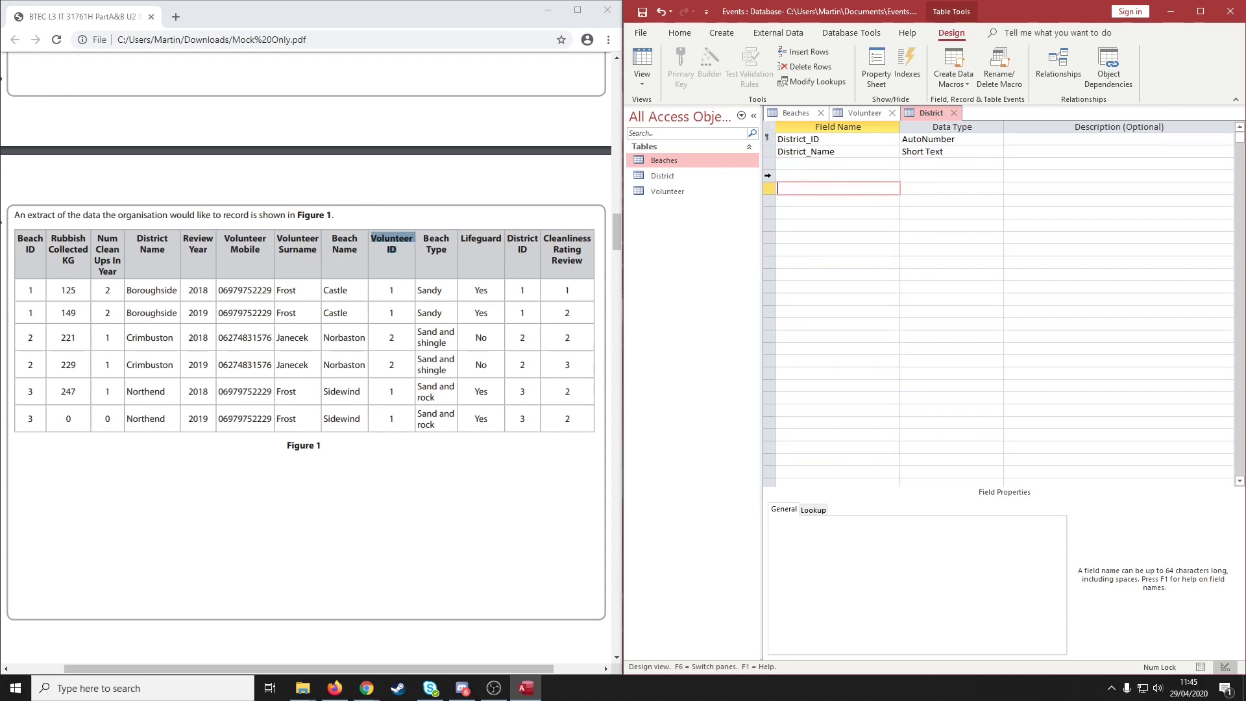
pyautogui.click(642, 60)
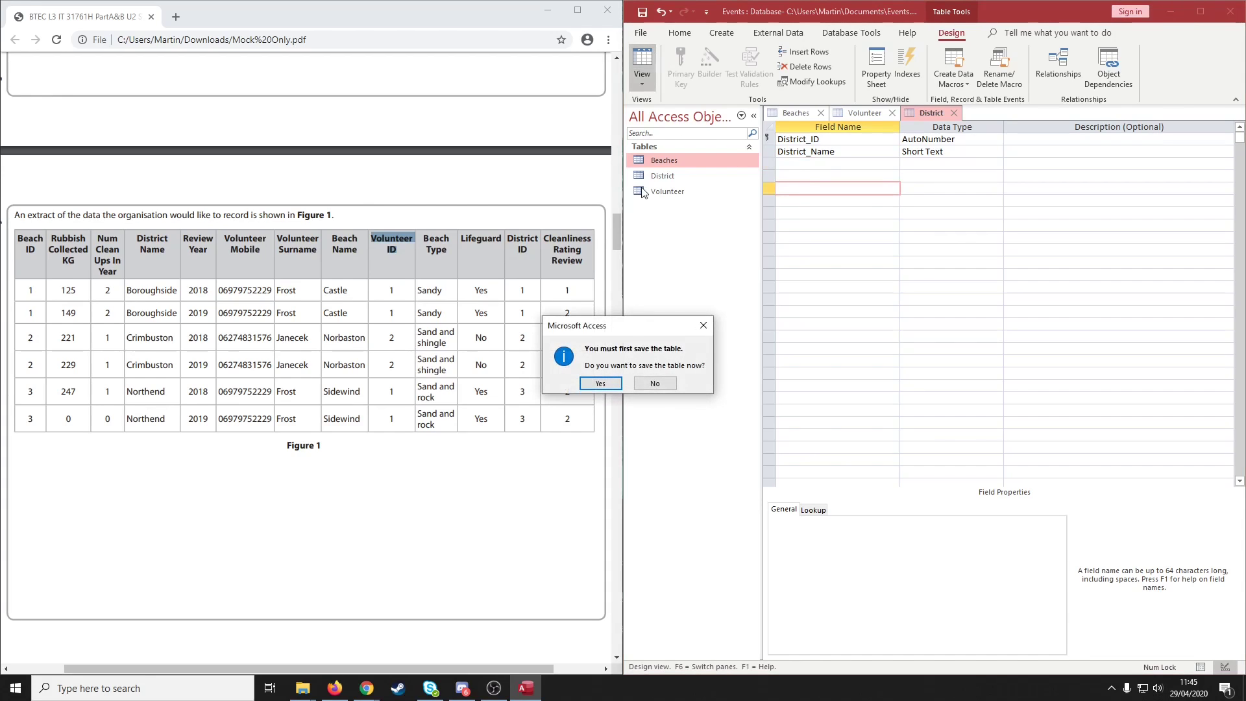
pyautogui.click(600, 383)
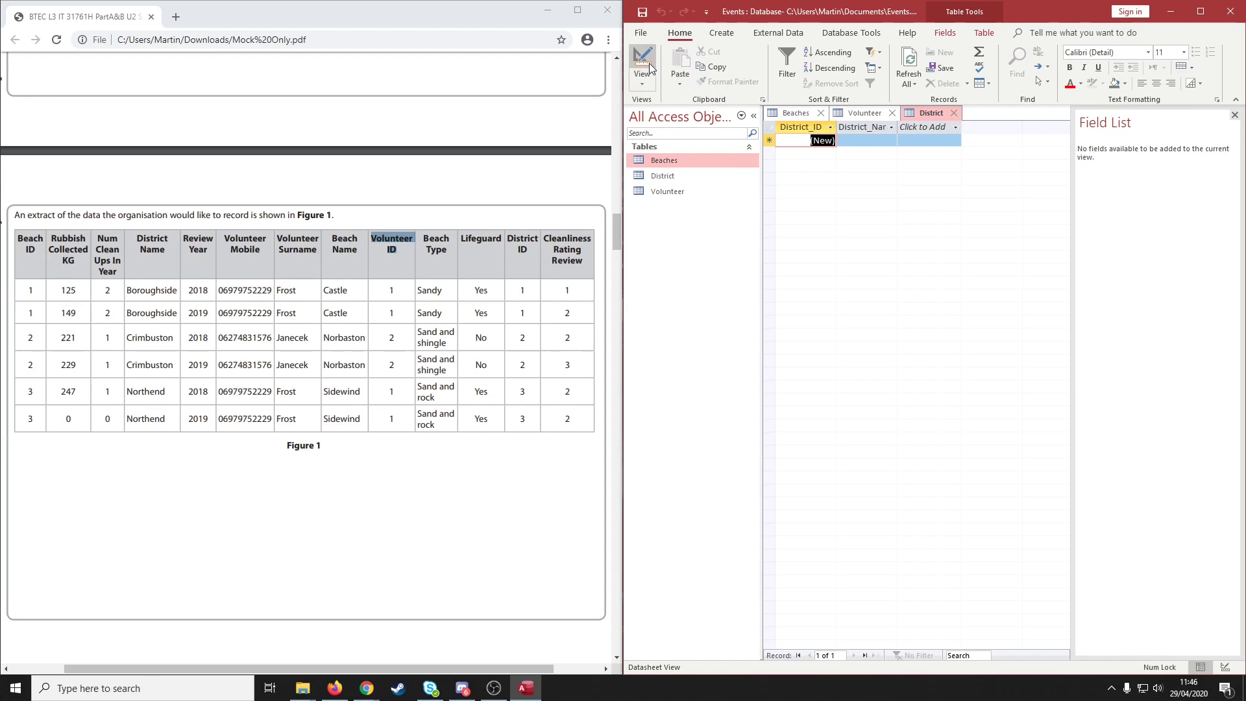
# Step: Create a new table, save it as Yearly_Review and open it in Design view
pyautogui.click(722, 34)
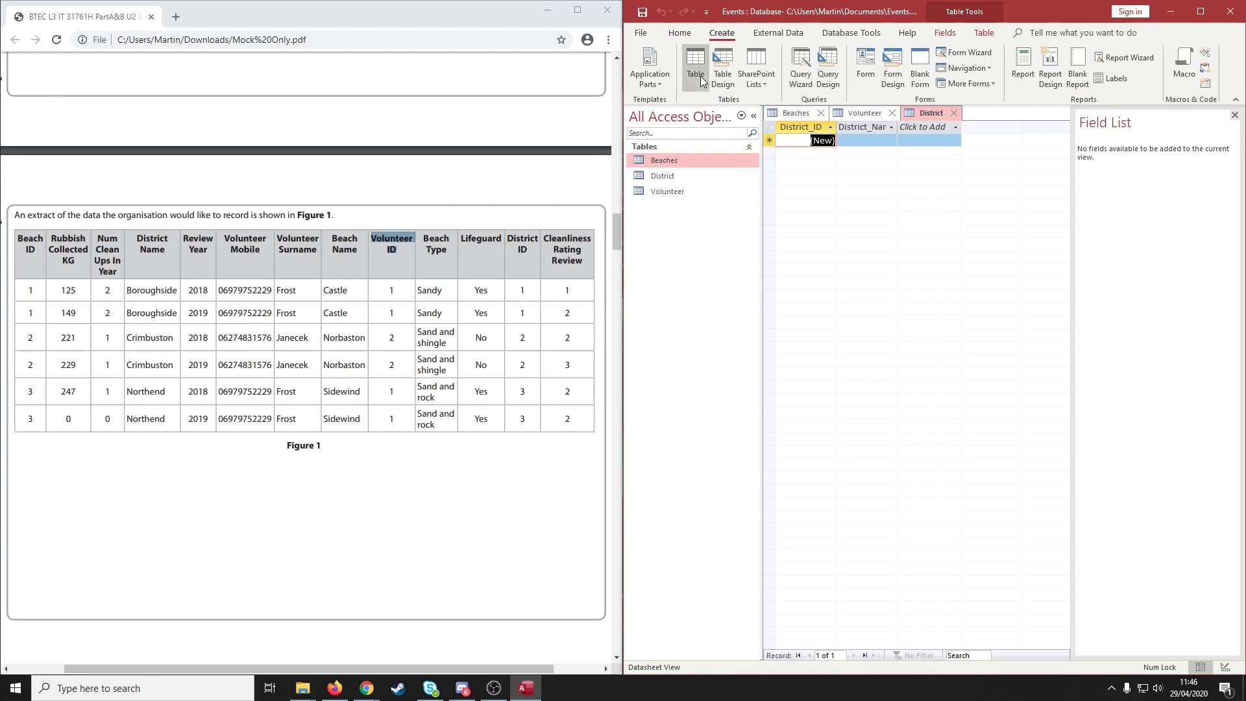
pyautogui.click(699, 76)
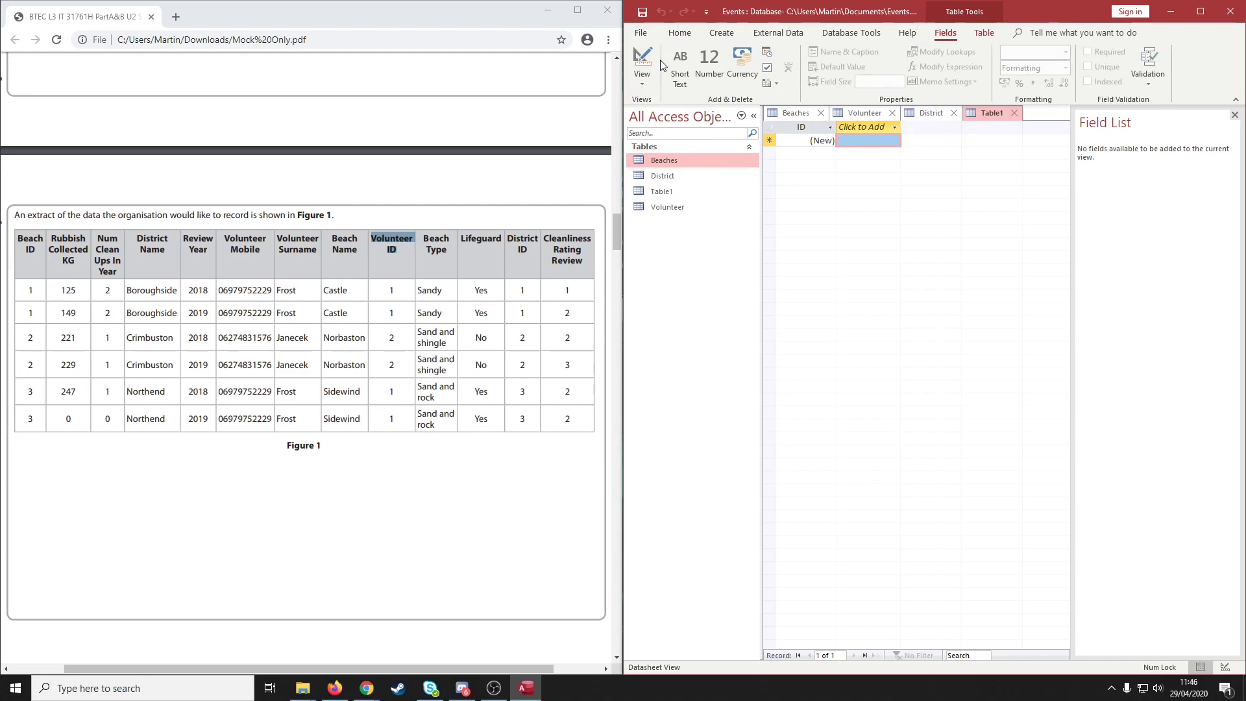
pyautogui.click(642, 61)
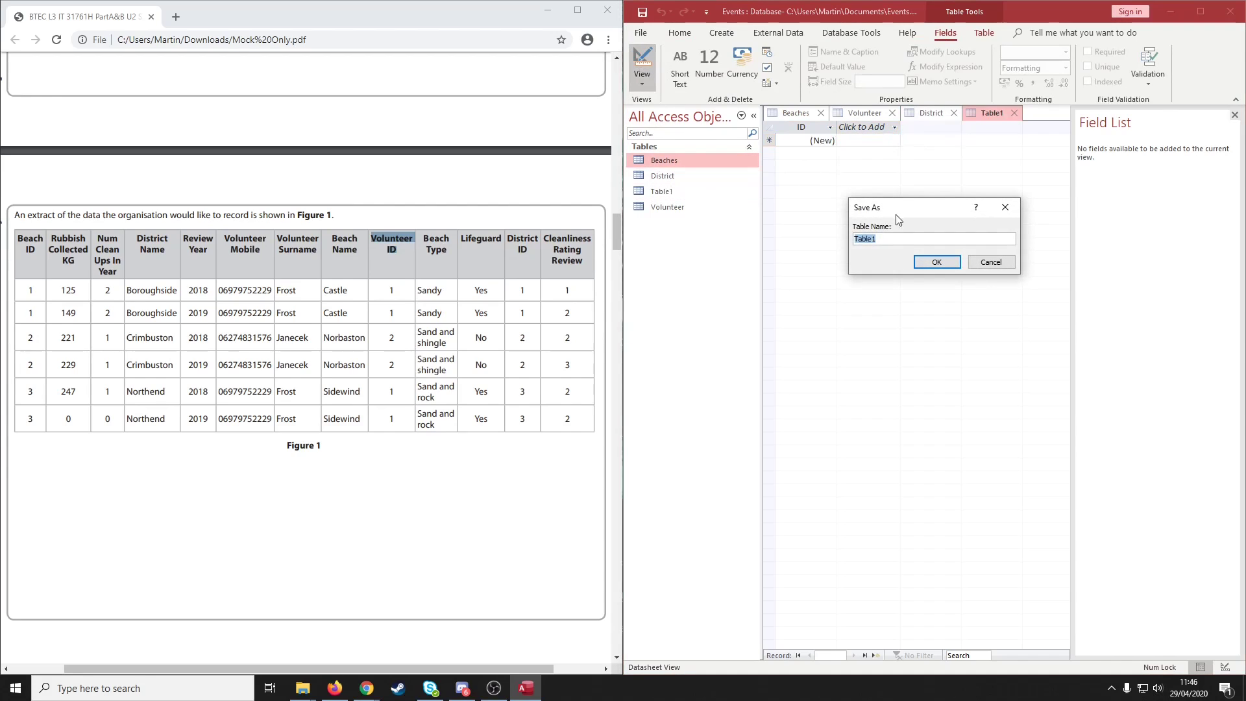
pyautogui.write('Re')
pyautogui.press('BackSpace')
pyautogui.press('BackSpace')
pyautogui.write('Yearly_Review')
pyautogui.press('Return')
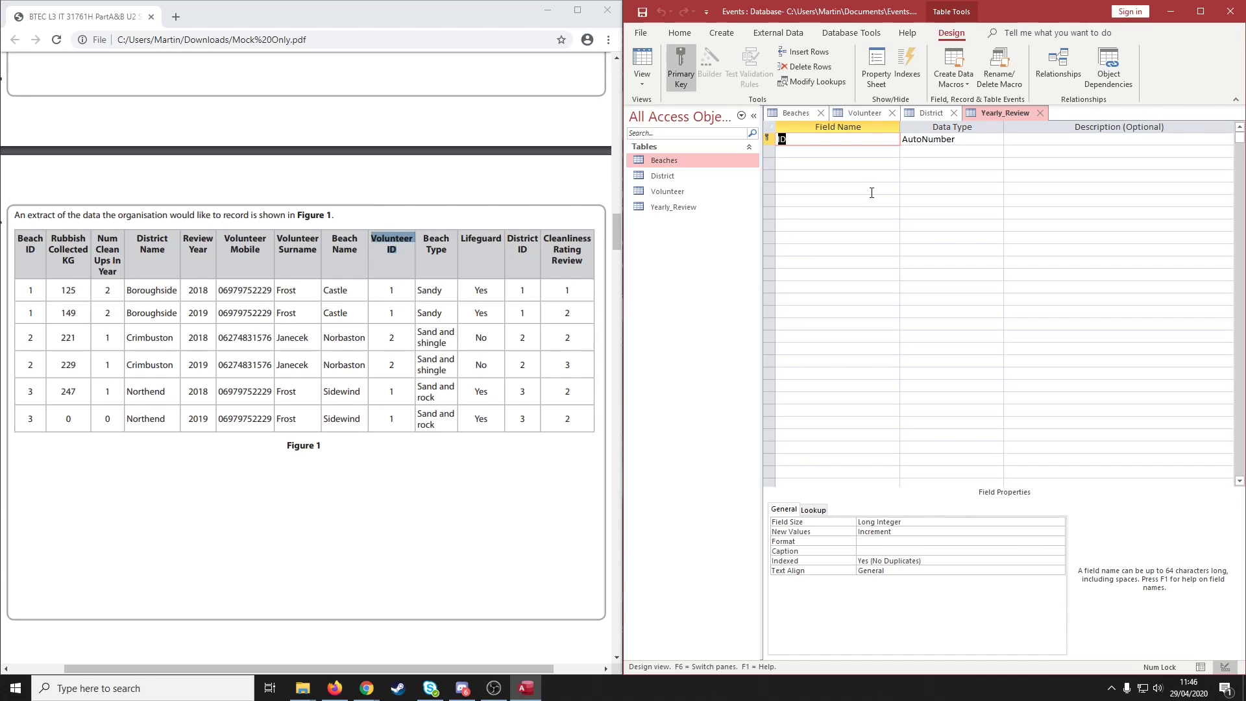
# Step: Rename the Yearly_Review table's primary key field to Review_Year and set its data type to Short Text
pyautogui.write('Review_year')
pyautogui.press('BackSpace')
pyautogui.press('BackSpace')
pyautogui.press('BackSpace')
pyautogui.press('BackSpace')
pyautogui.write('Year')
pyautogui.click(950, 137)
pyautogui.click(997, 139)
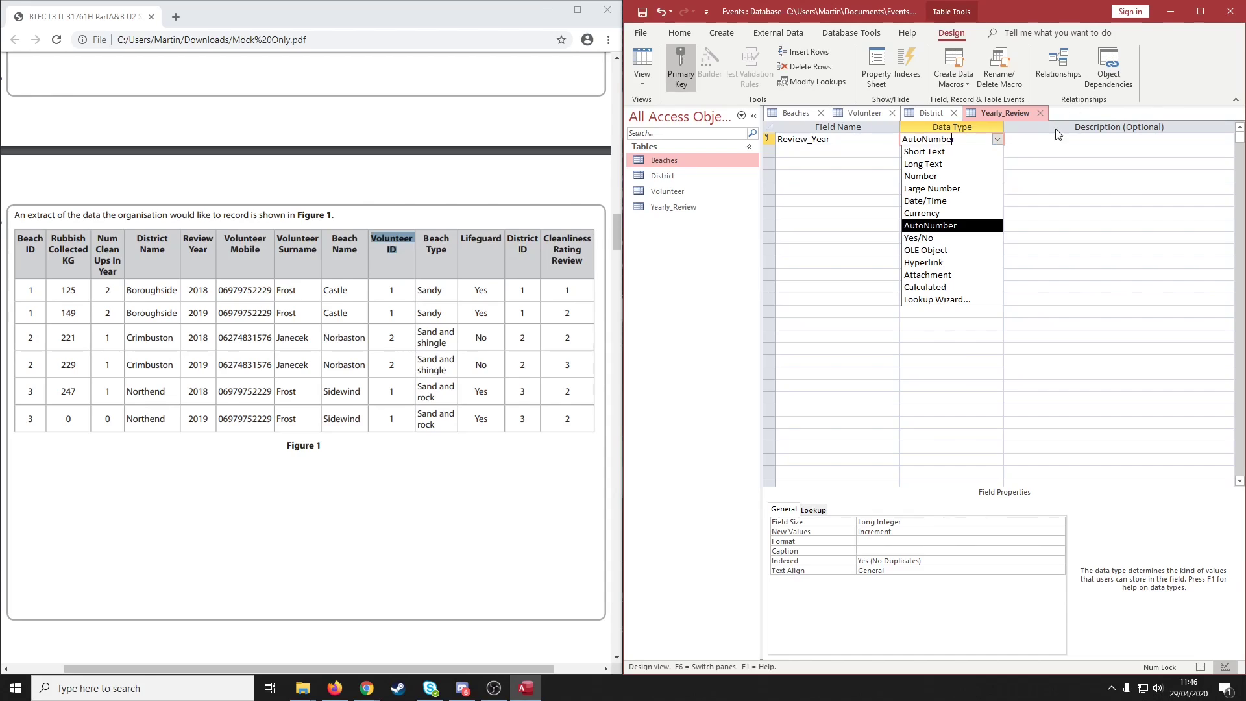
pyautogui.click(955, 155)
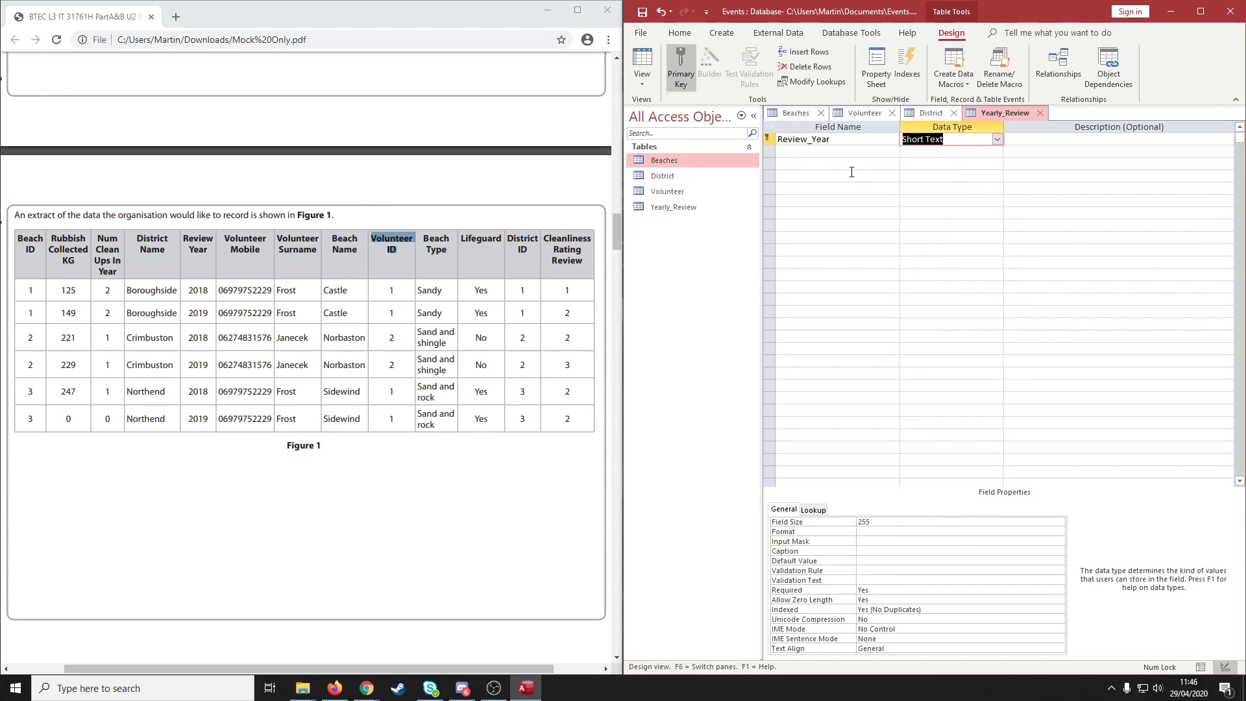
pyautogui.click(908, 253)
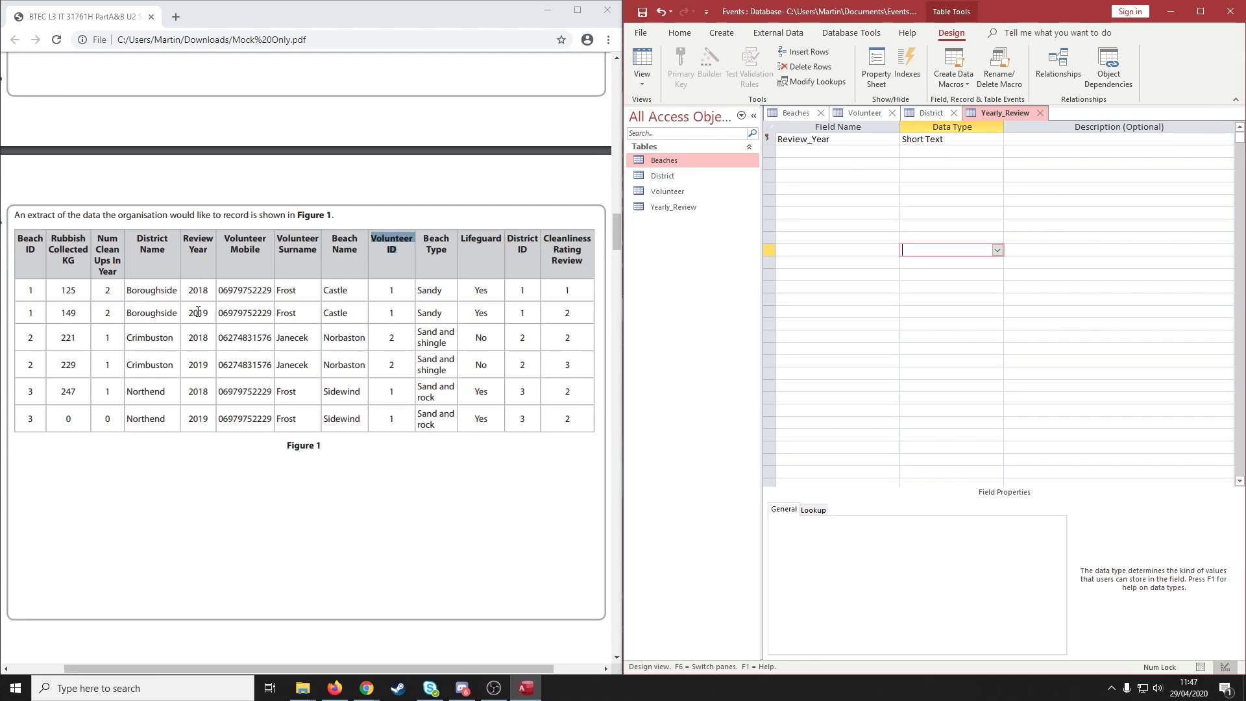
# Step: Add a Number_Cleans field below Review_Year and set its data type to Number
pyautogui.click(847, 151)
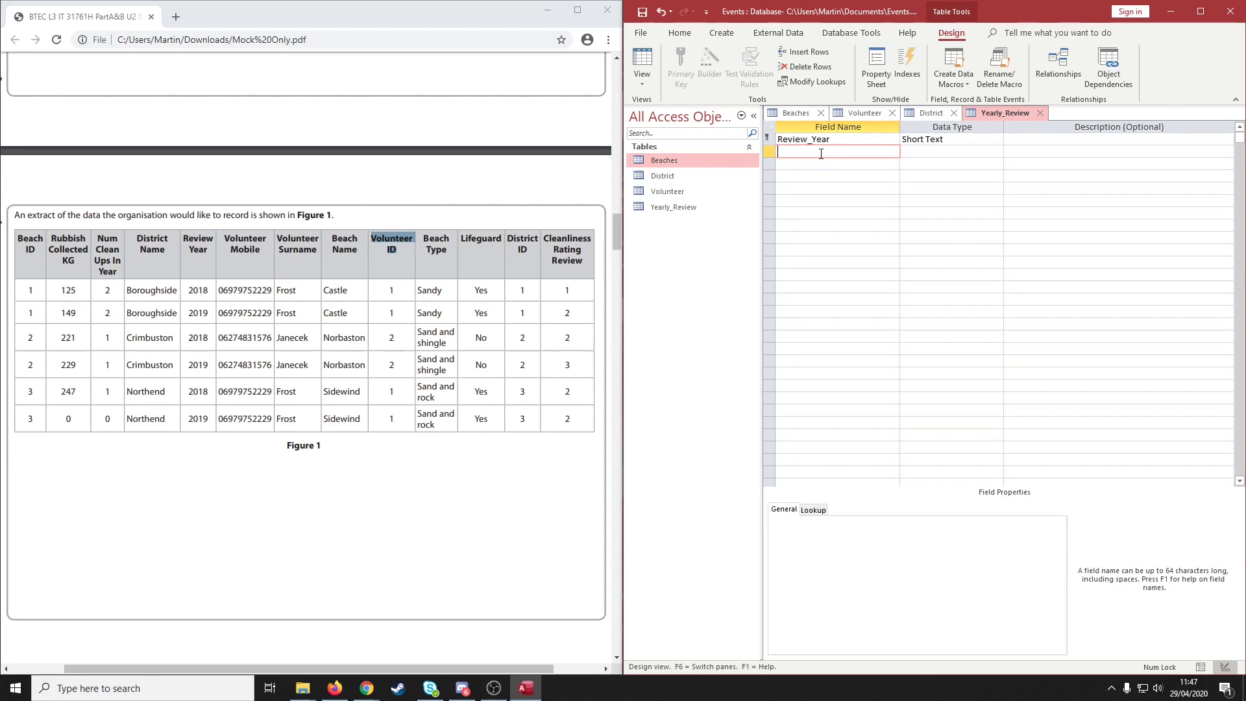
pyautogui.write('Number_Cleans')
pyautogui.click(978, 152)
pyautogui.click(996, 153)
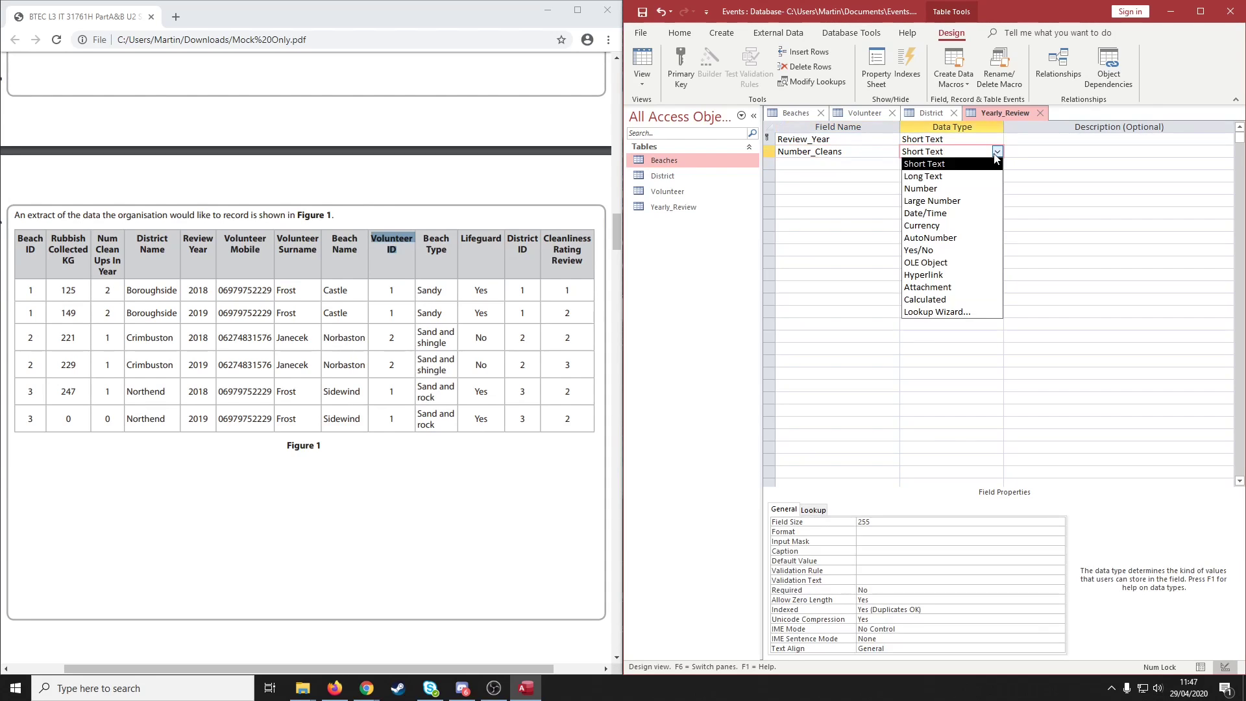
pyautogui.click(957, 191)
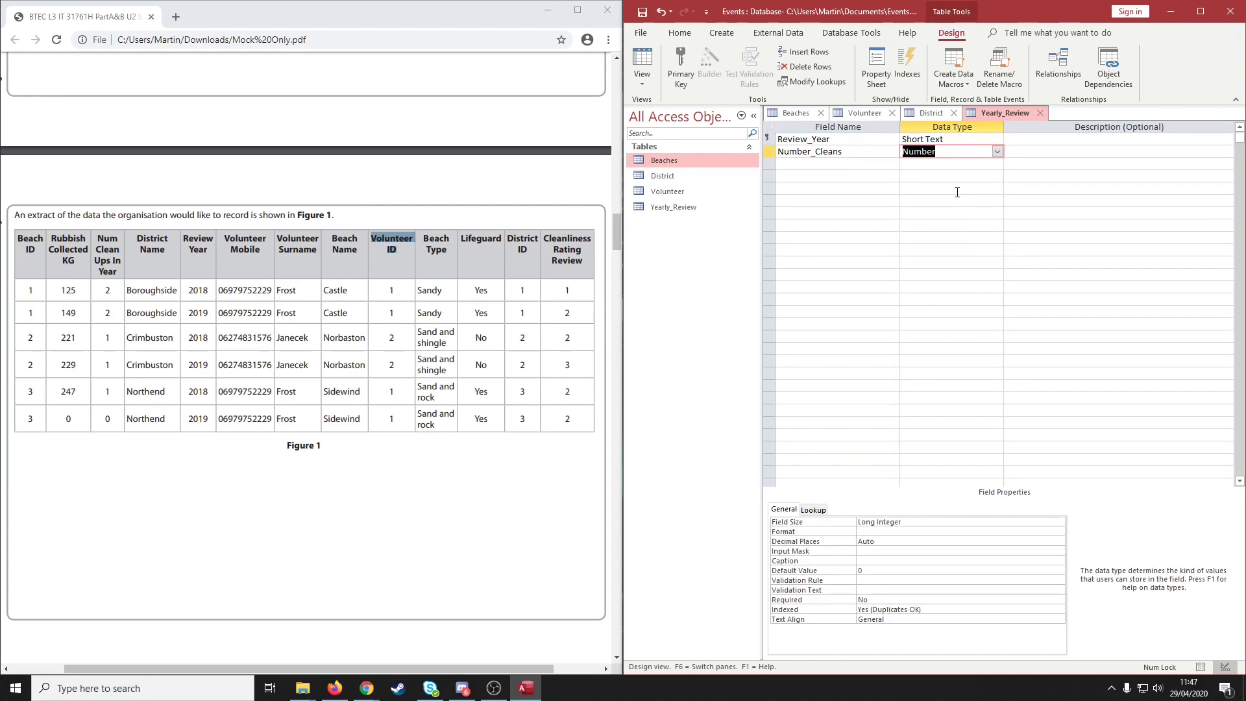
pyautogui.press('Return')
pyautogui.press('Return')
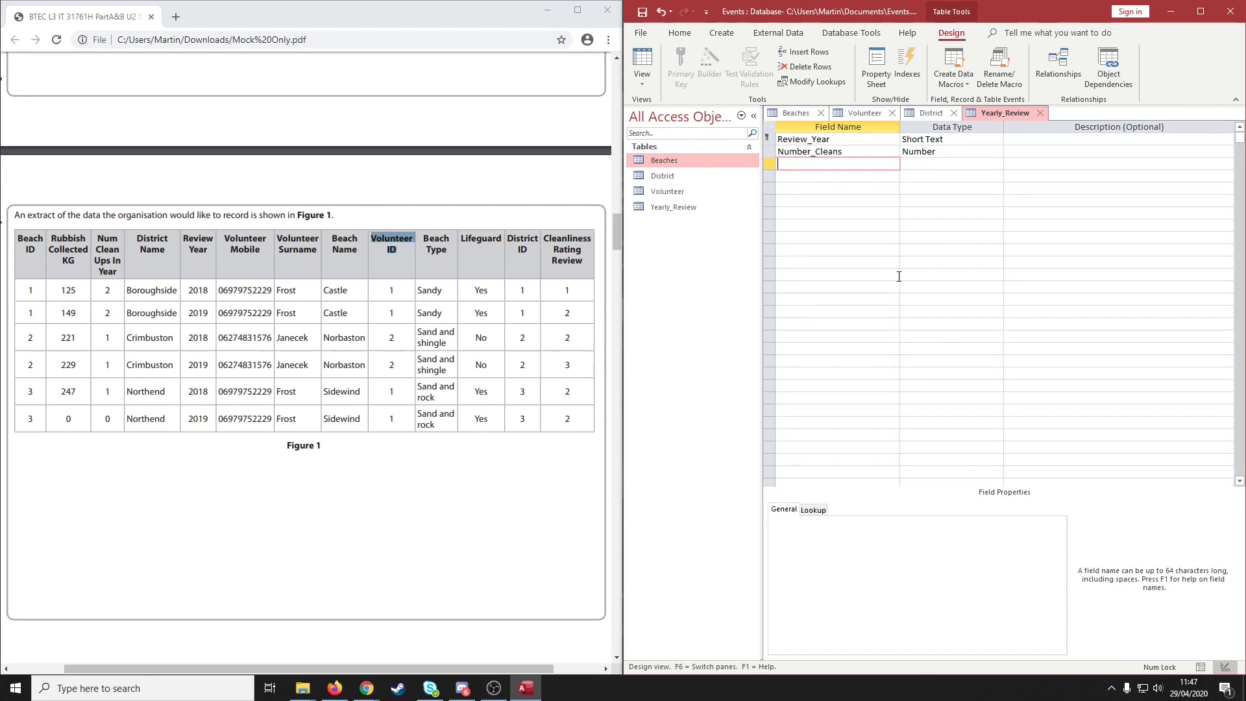
# Step: Add a field named Rubish_Collected below Number_Cleans and set its data type to Number
pyautogui.write('Rubish_Collected')
pyautogui.press('Tab')
pyautogui.click(997, 164)
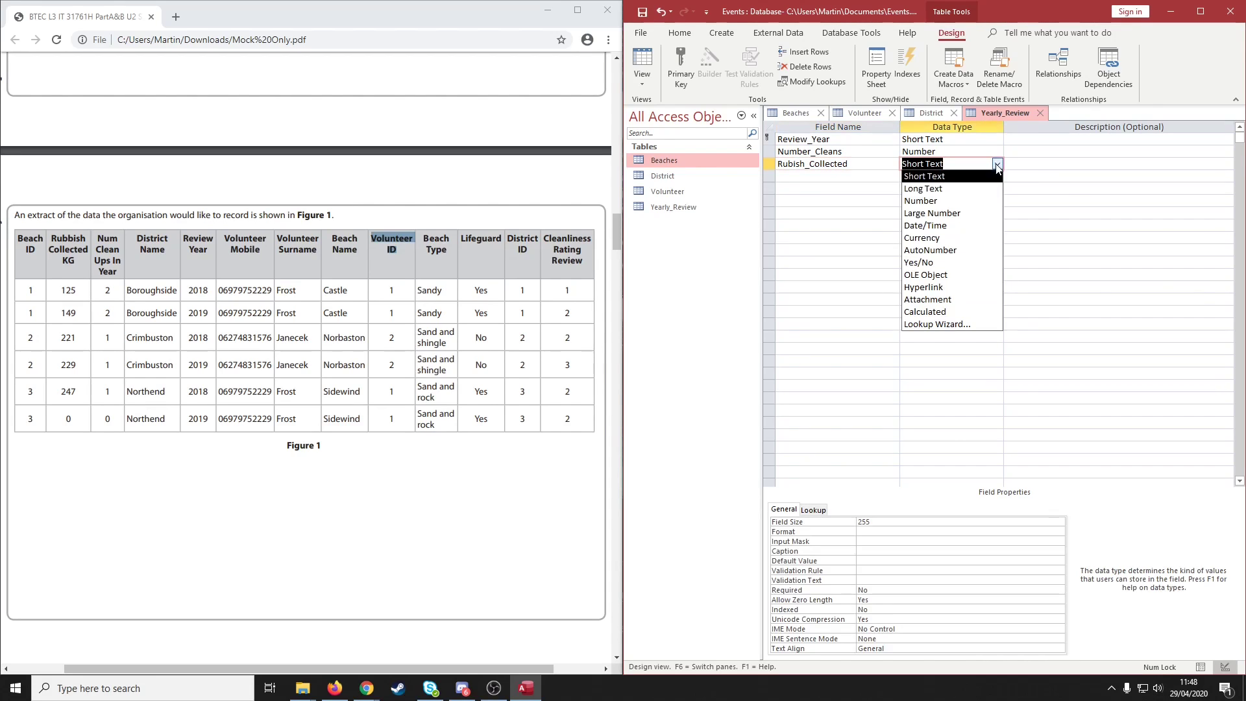
pyautogui.click(921, 201)
pyautogui.press('Tab')
pyautogui.press('Tab')
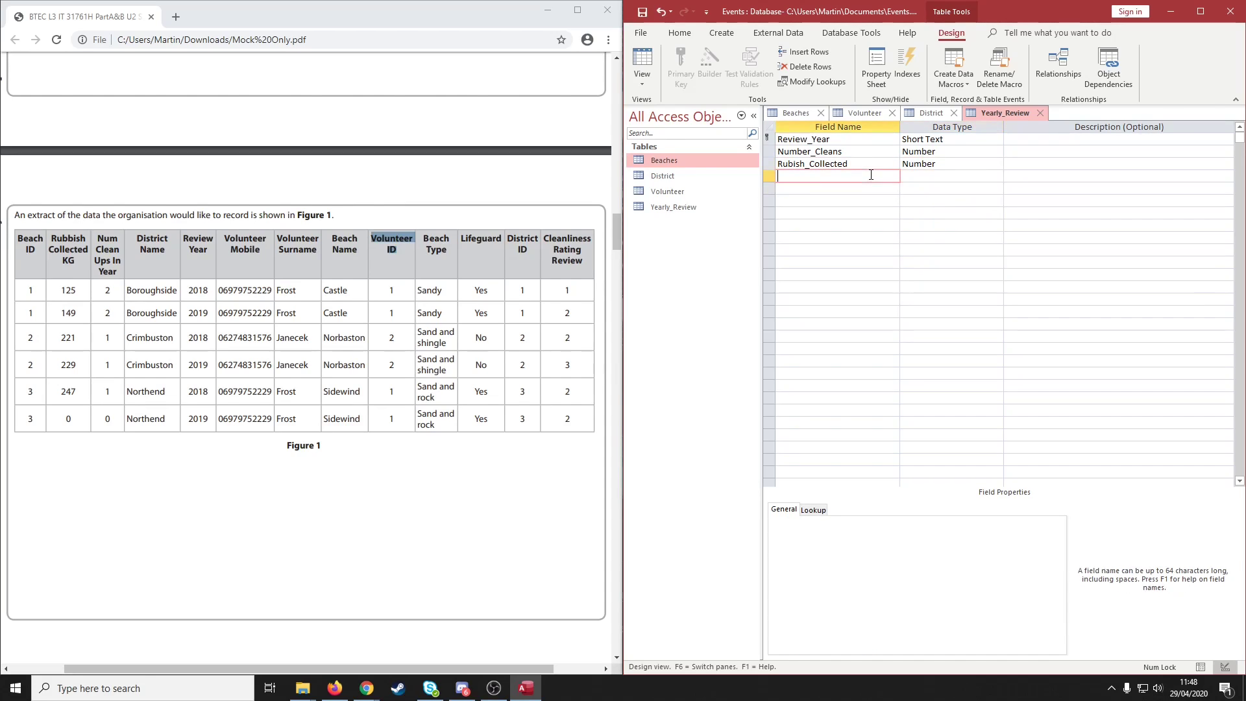
# Step: Add a Cleanliness_Rating field below Rubish_Collected and set its data type to Number
pyautogui.write('Cleanliness_Rating')
pyautogui.click(945, 187)
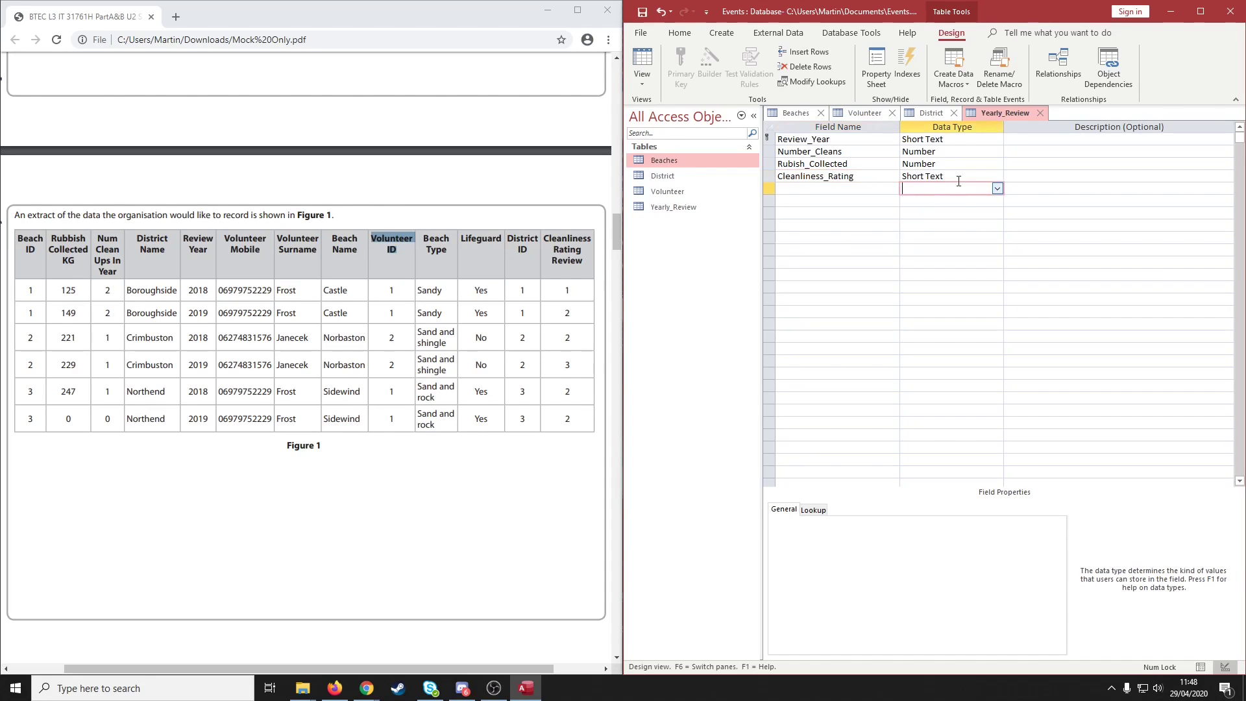
pyautogui.click(957, 177)
pyautogui.click(997, 177)
pyautogui.click(971, 214)
pyautogui.click(862, 234)
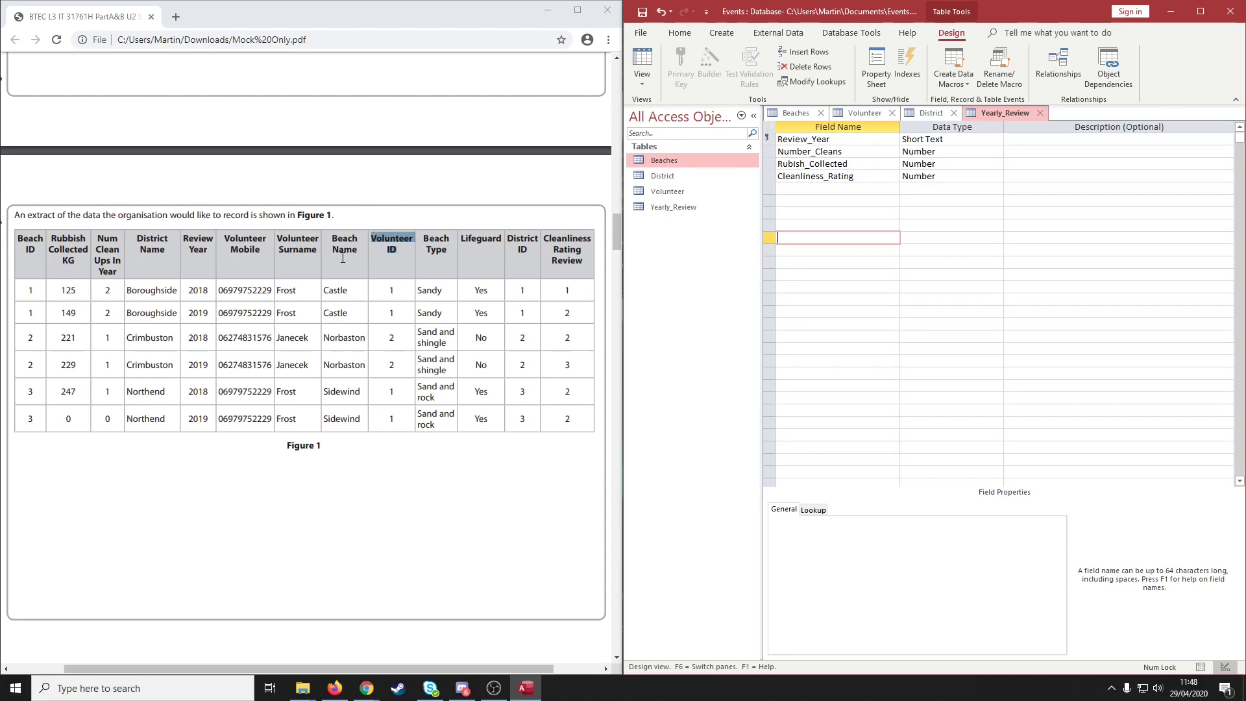
pyautogui.click(460, 258)
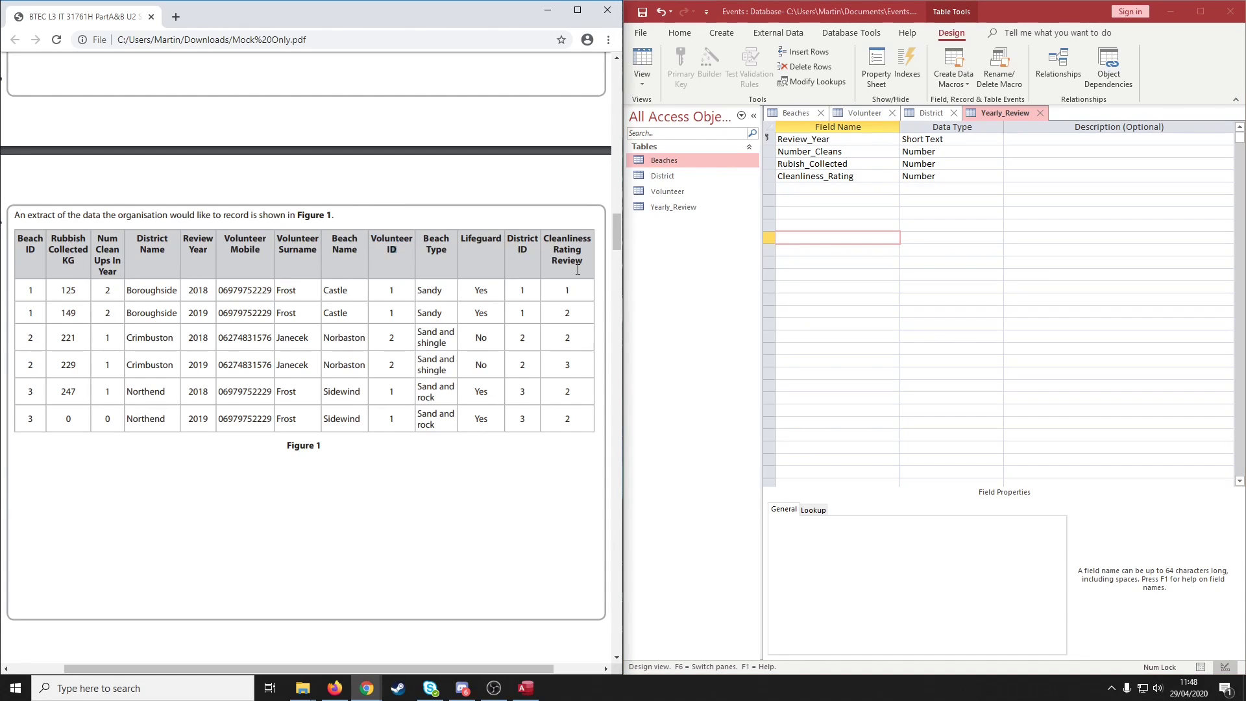
pyautogui.click(853, 184)
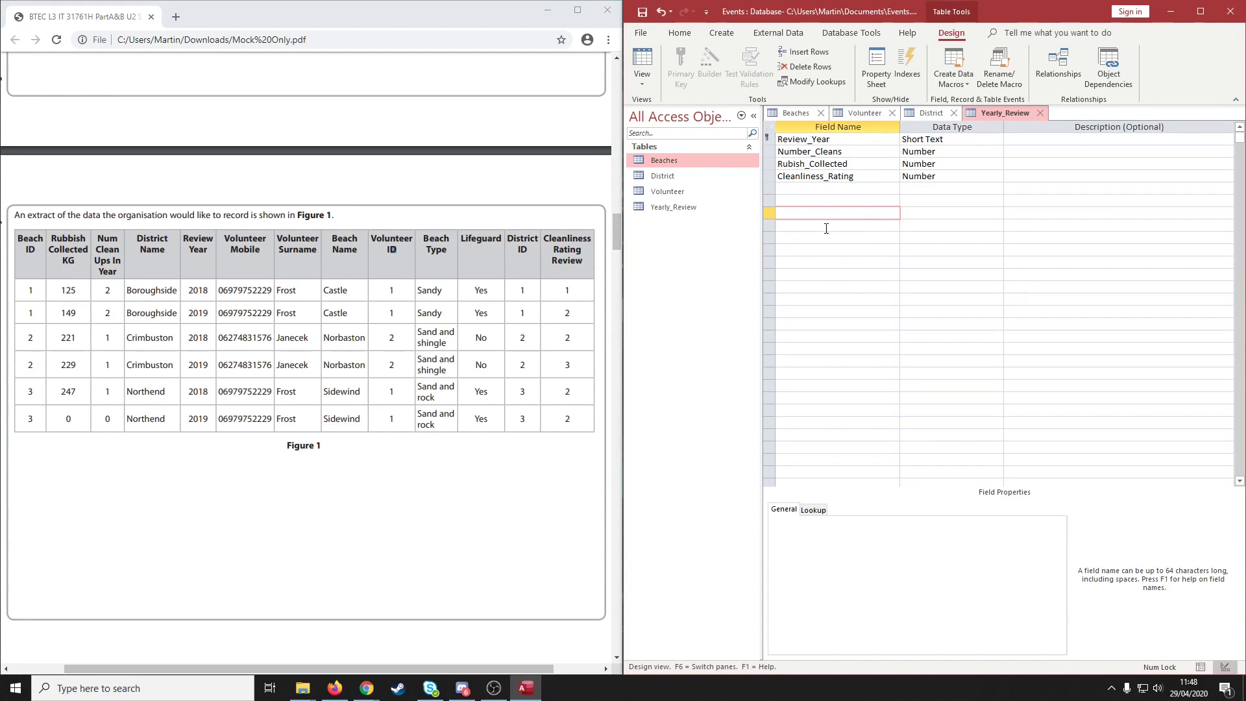
# Step: Save the Yearly_Review table, dismiss the Field List, and close all the open tables
pyautogui.click(642, 62)
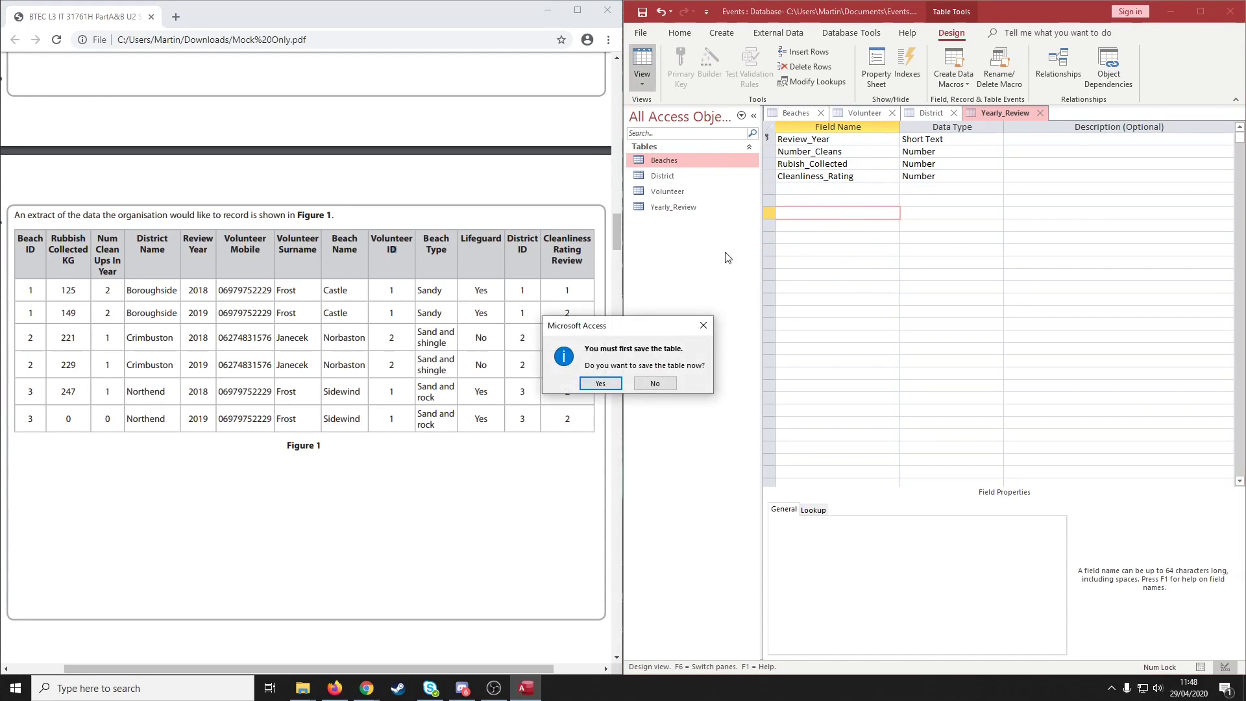
pyautogui.click(585, 383)
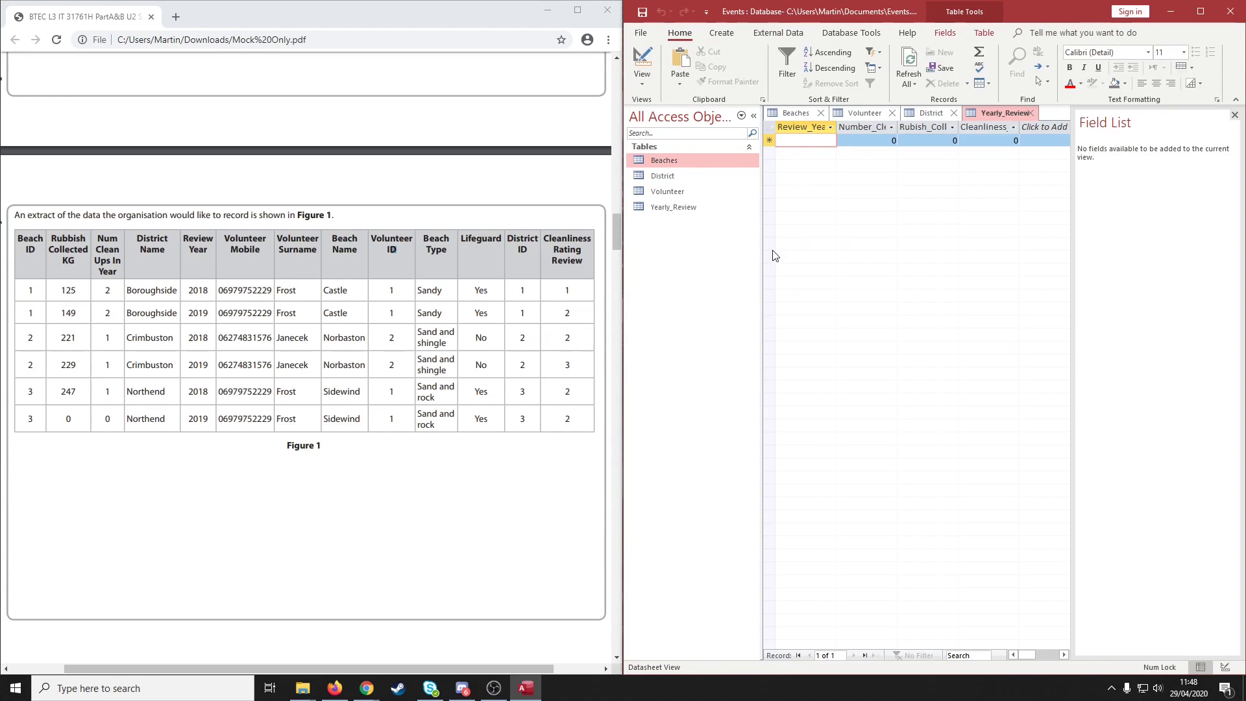
pyautogui.click(1233, 115)
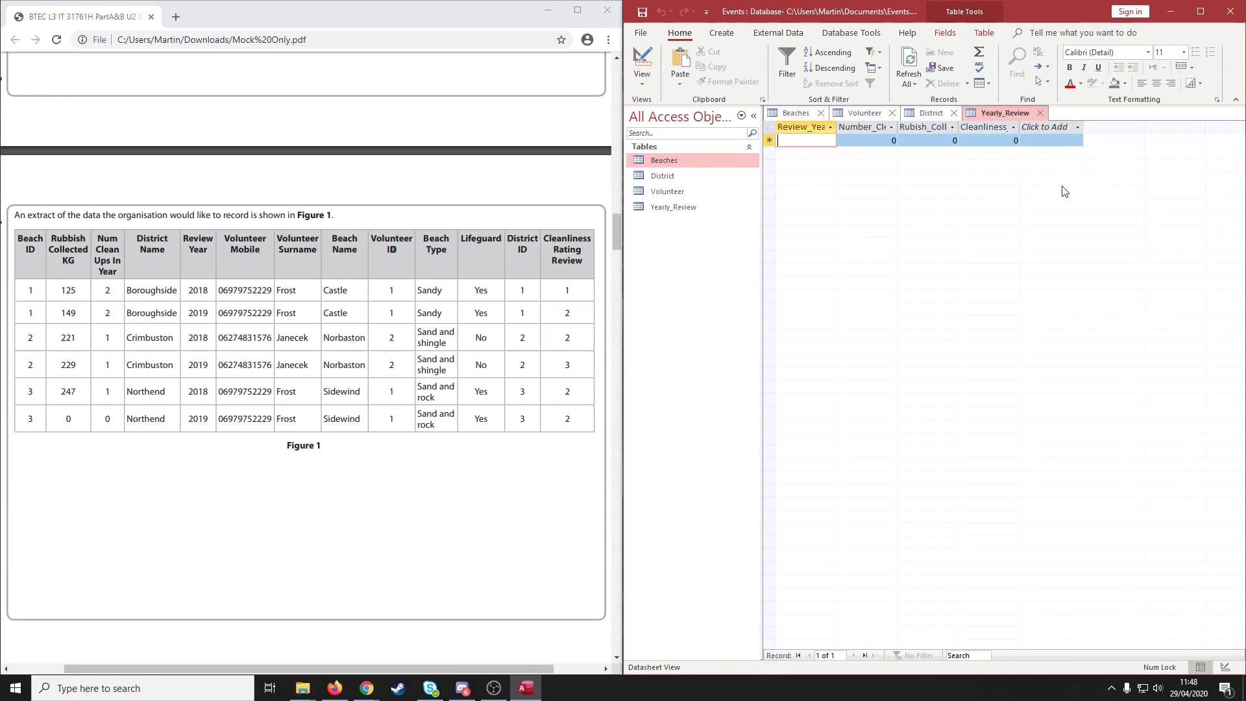
pyautogui.click(821, 114)
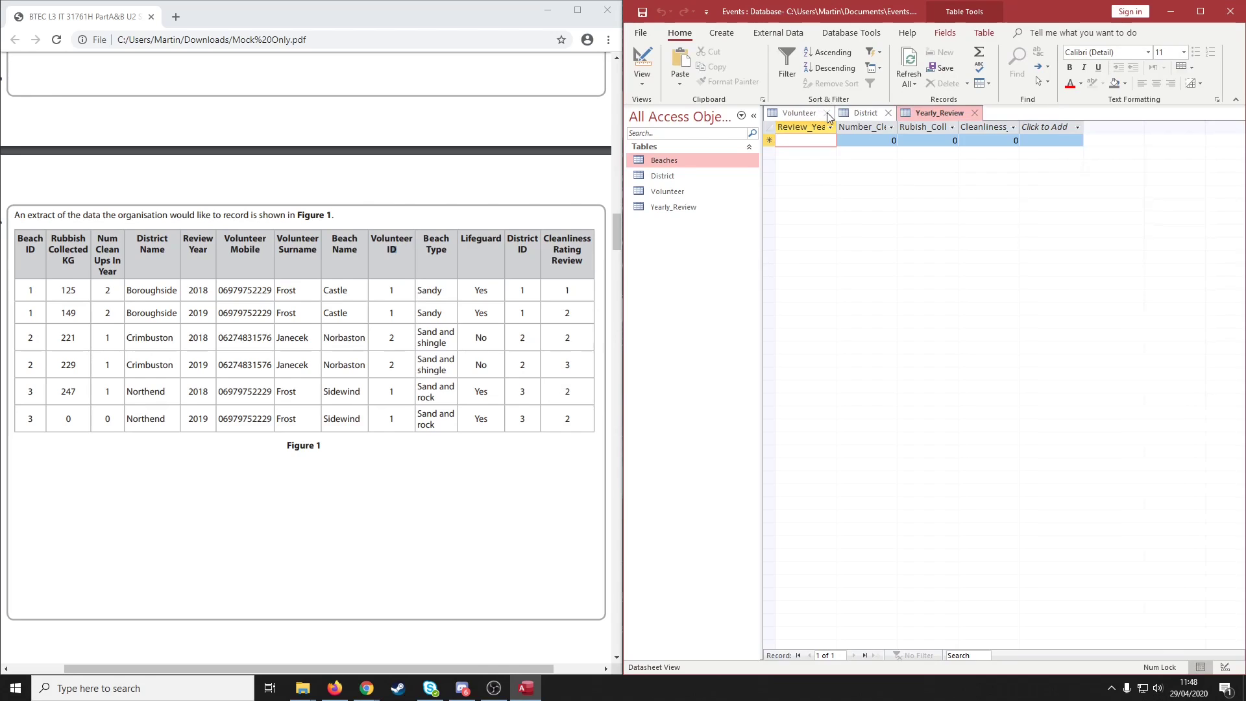
pyautogui.click(827, 113)
pyautogui.click(815, 113)
pyautogui.click(838, 113)
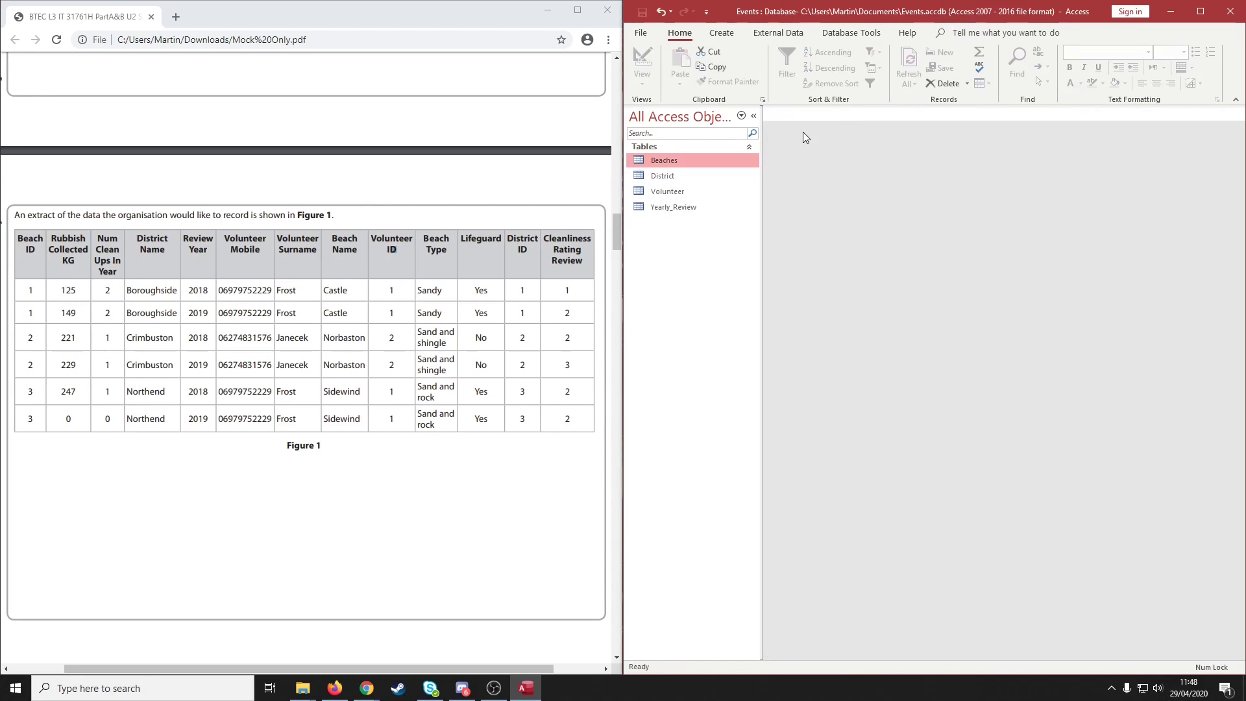
# Step: Open the database relationships layout and add the Beaches, District, Volunteer and Yearly_Review tables to it
pyautogui.click(834, 33)
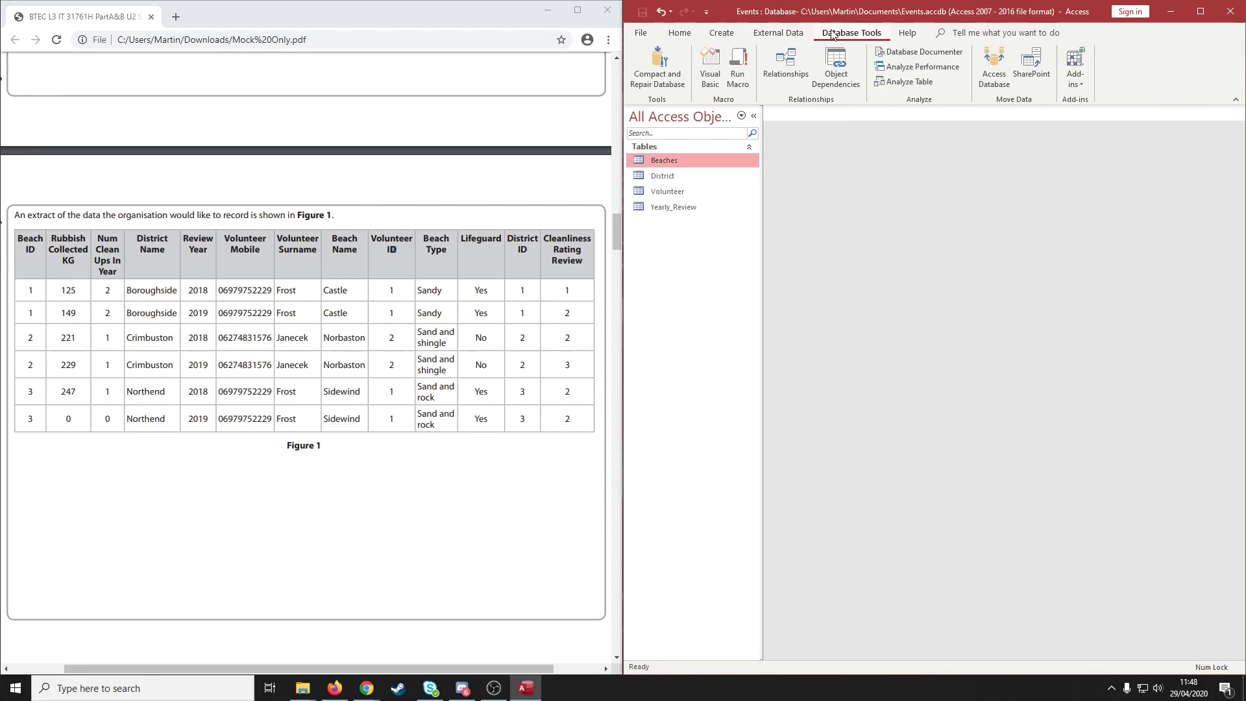
pyautogui.click(799, 63)
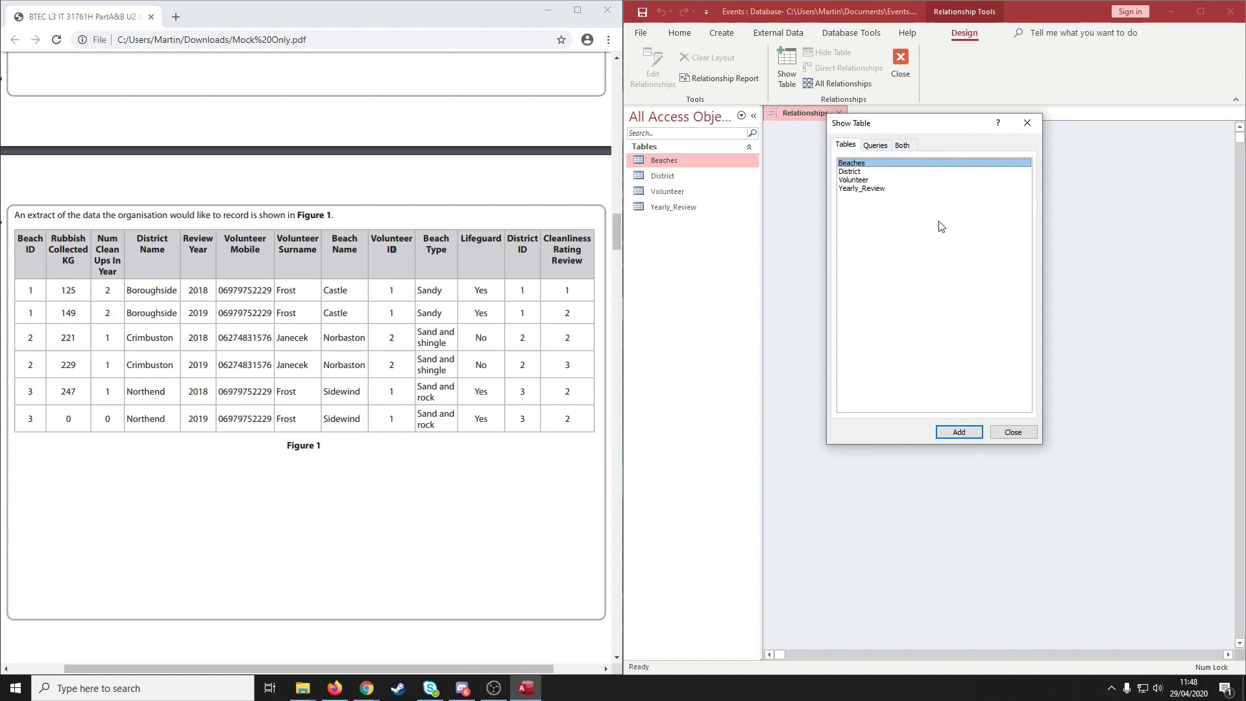
pyautogui.keyDown('shift'); pyautogui.click(918, 188); pyautogui.keyUp('shift')
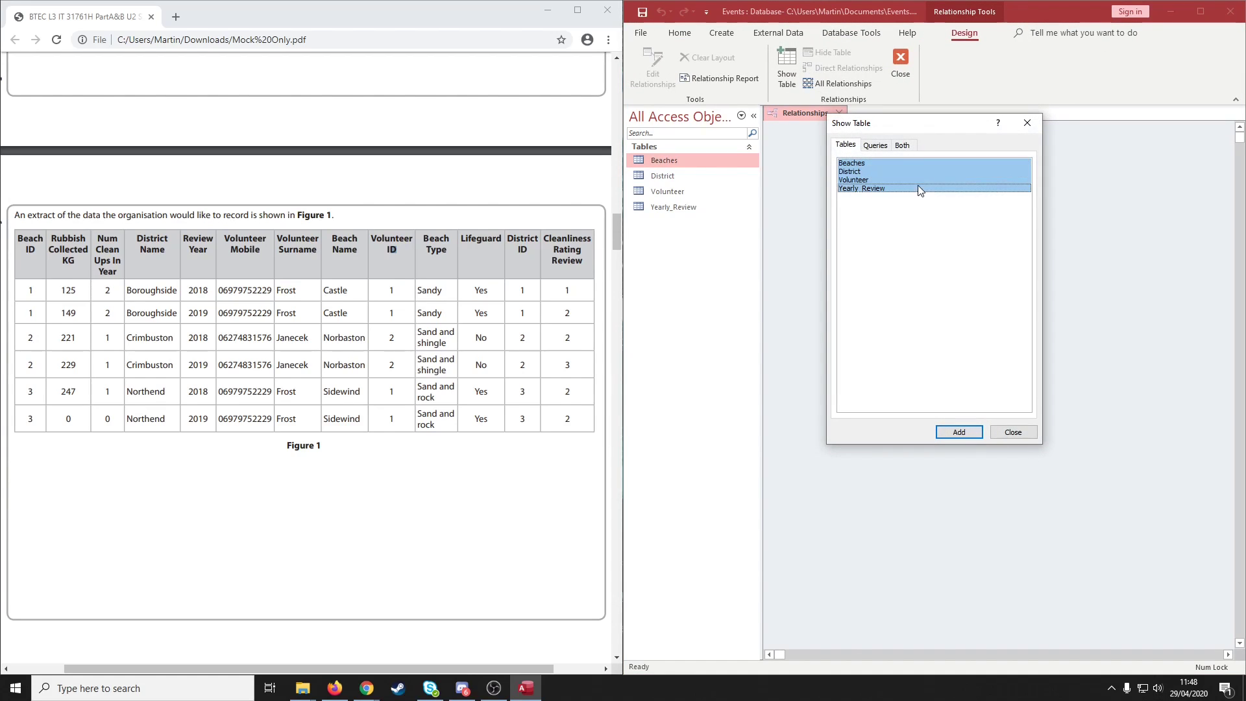
pyautogui.click(958, 432)
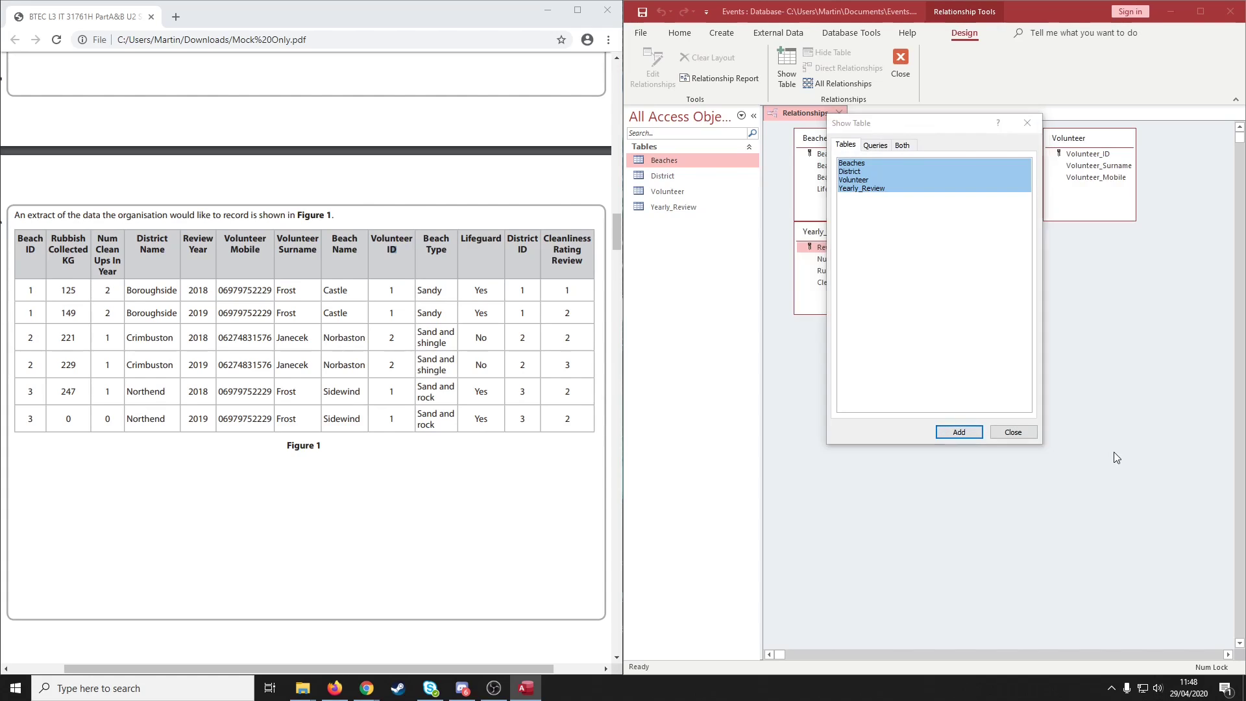
pyautogui.click(1010, 429)
# Step: Spread out the table boxes in the relationships layout, with Yearly_Review below Beaches, District and Volunteer
pyautogui.moveTo(853, 231); pyautogui.dragTo(863, 302)
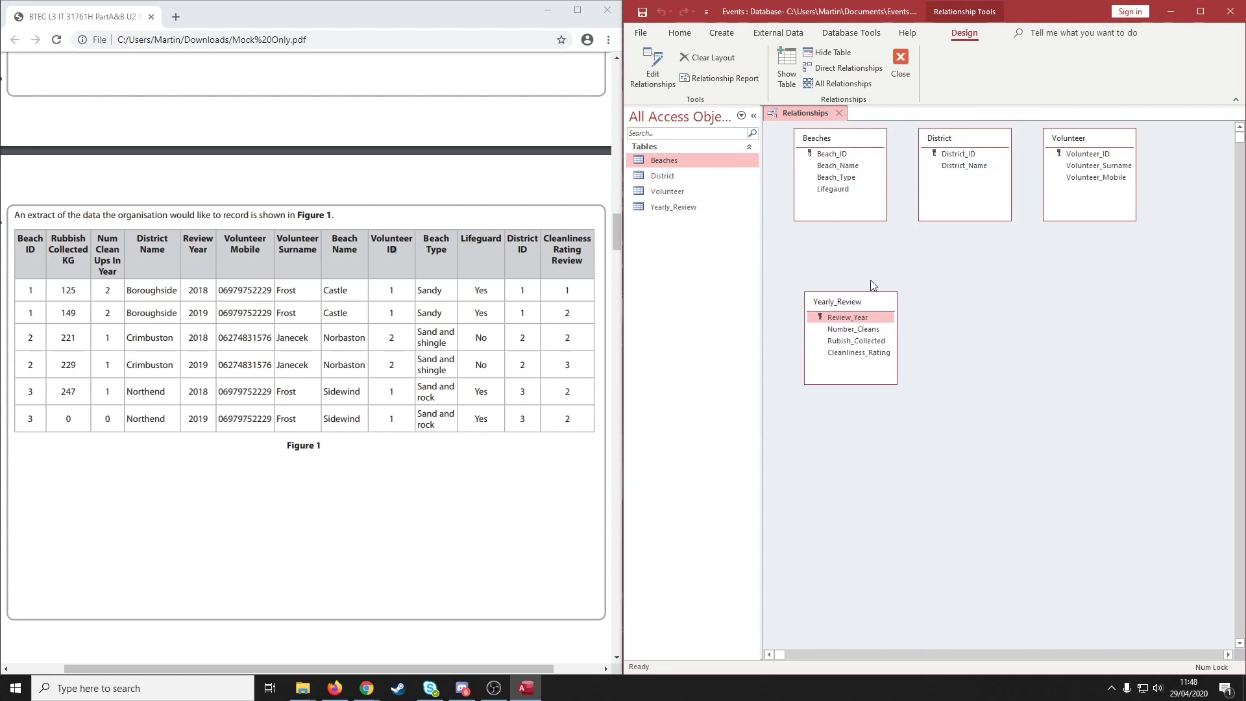
pyautogui.moveTo(955, 132); pyautogui.dragTo(966, 228)
pyautogui.moveTo(1069, 144); pyautogui.dragTo(1096, 251)
pyautogui.moveTo(870, 306); pyautogui.dragTo(845, 321)
pyautogui.moveTo(984, 227); pyautogui.dragTo(1019, 163)
pyautogui.moveTo(1102, 258); pyautogui.dragTo(1121, 175)
pyautogui.moveTo(858, 141); pyautogui.dragTo(912, 168)
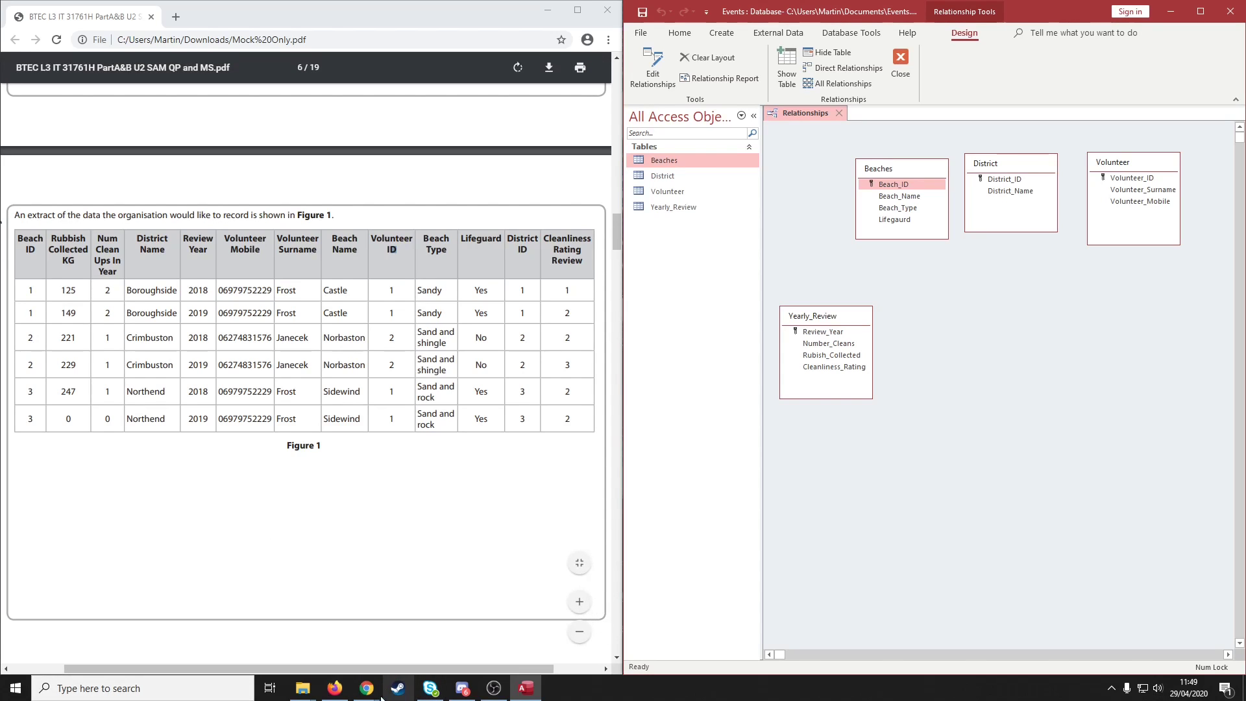
# Step: Go back to the Part A Set Task Brief page in the PDF and rotate it anticlockwise to read the scenario
pyautogui.scroll(7, 252, 315)
pyautogui.rightClick(373, 463)
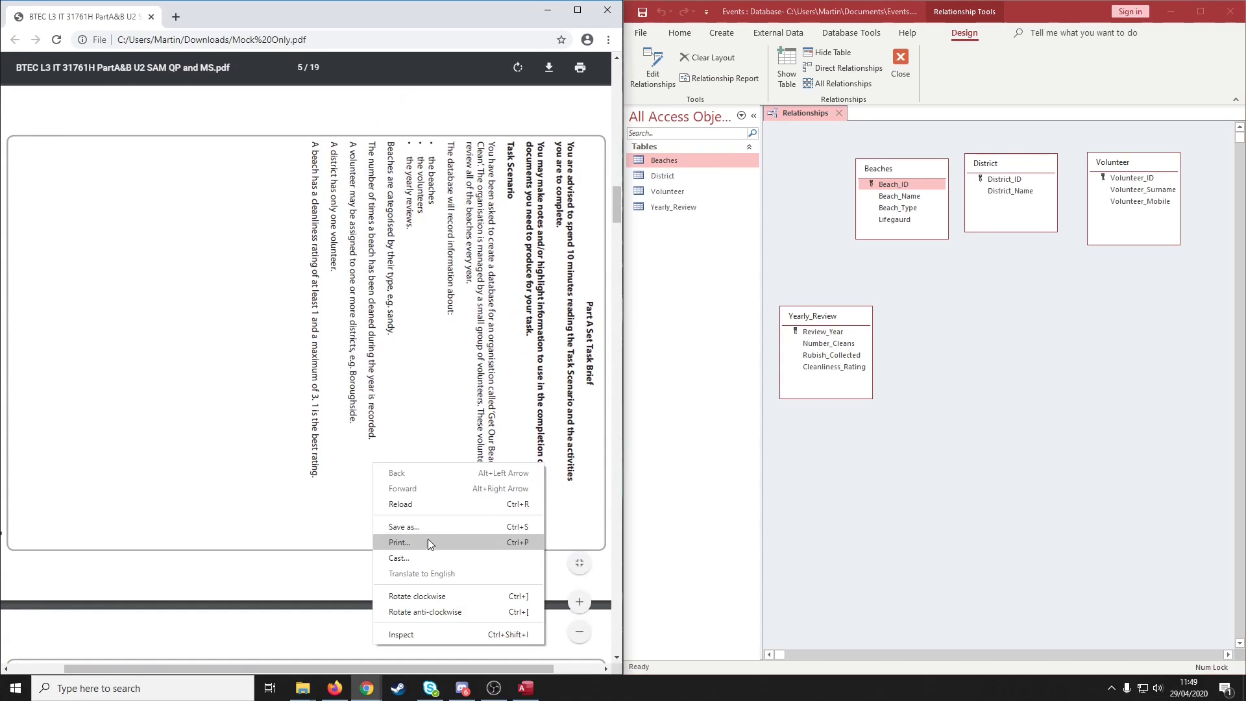
pyautogui.click(439, 611)
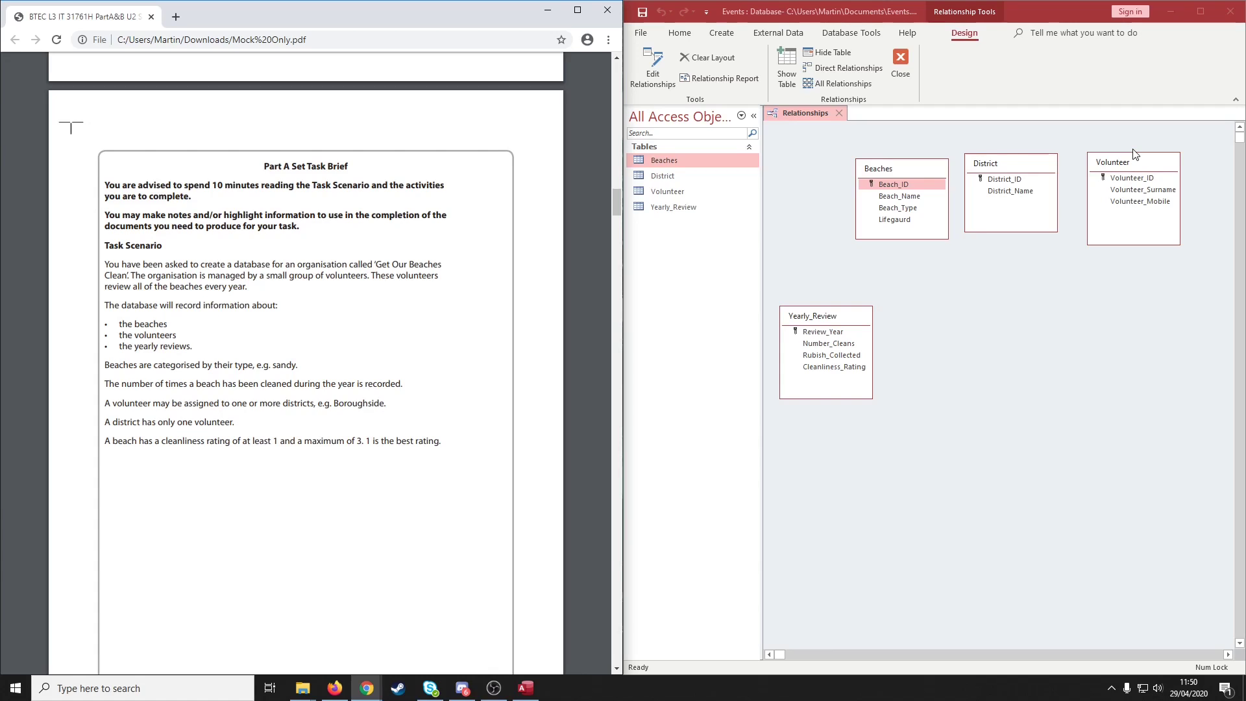
# Step: Arrange the table boxes in one row in the order Yearly_Review, Beaches, District, Volunteer
pyautogui.moveTo(1130, 164); pyautogui.dragTo(1160, 161)
pyautogui.moveTo(1037, 164); pyautogui.dragTo(1060, 157)
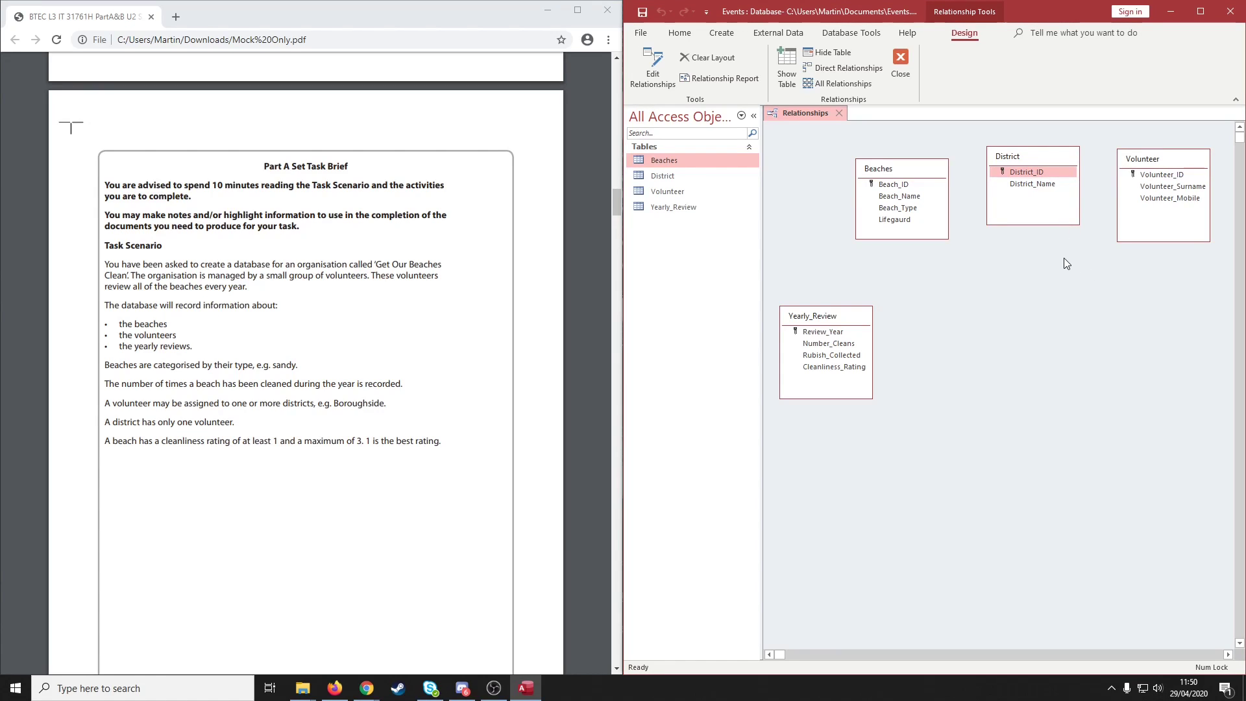
pyautogui.moveTo(906, 170); pyautogui.dragTo(934, 163)
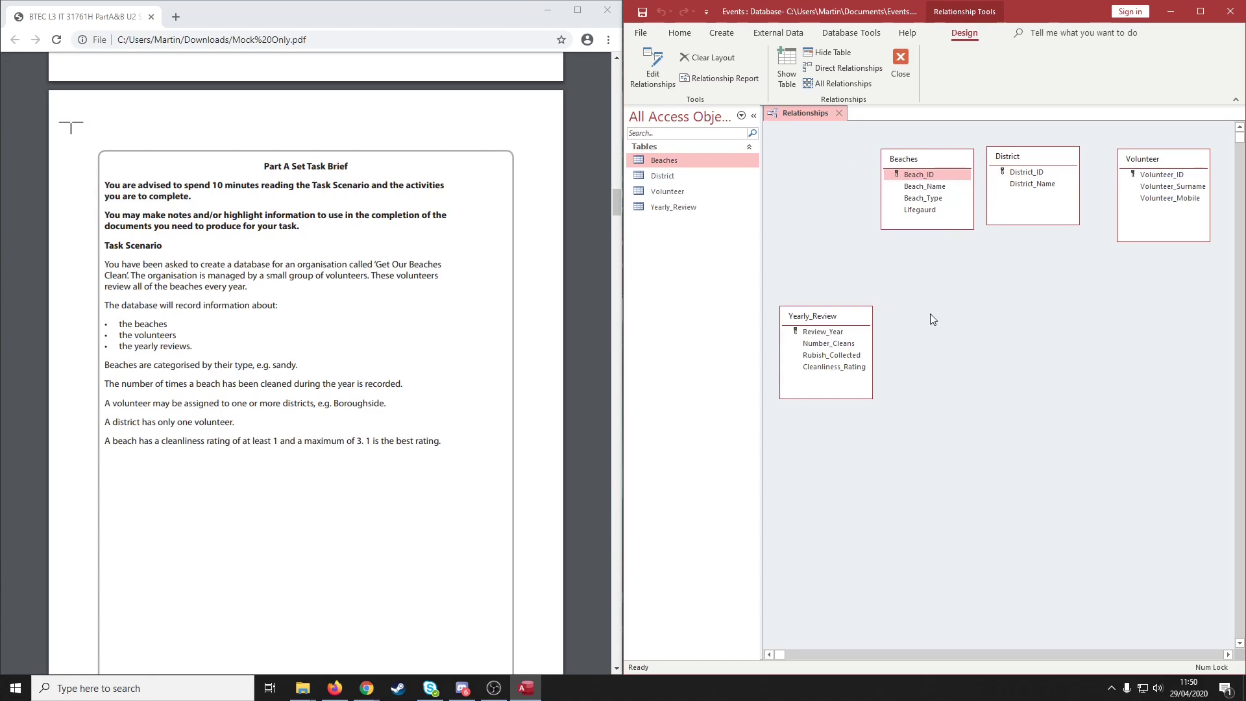
pyautogui.moveTo(829, 318); pyautogui.dragTo(820, 167)
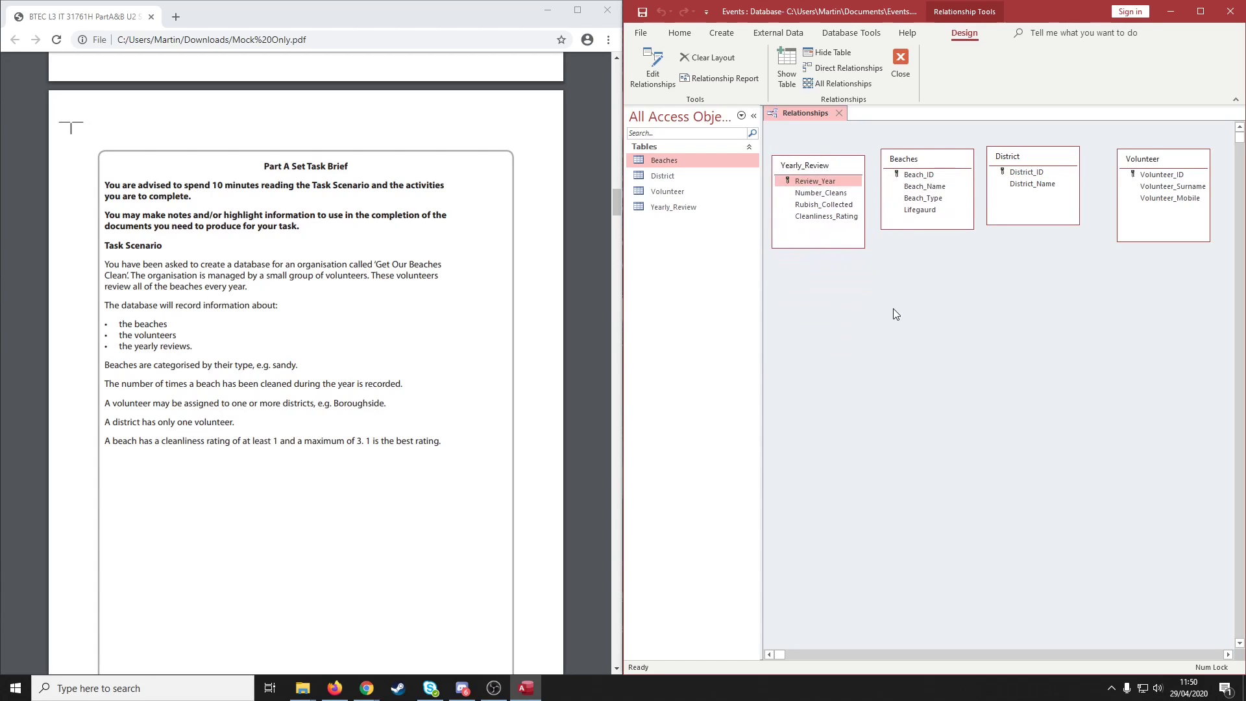
pyautogui.moveTo(1184, 162)
pyautogui.mouseDown()
pyautogui.moveTo(1152, 161)
pyautogui.moveTo(1177, 154)
pyautogui.mouseUp()
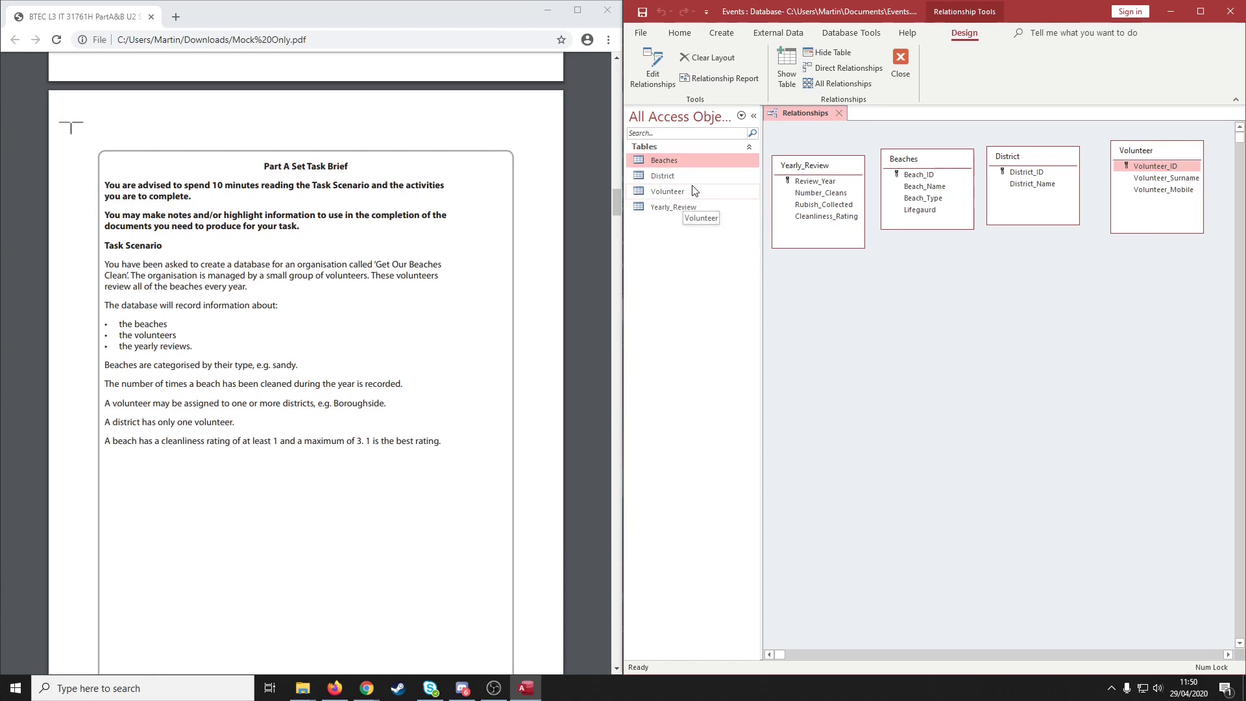
# Step: Add a Volunteer_ID field with the Number data type to the District table's design and close the table
pyautogui.doubleClick(710, 182)
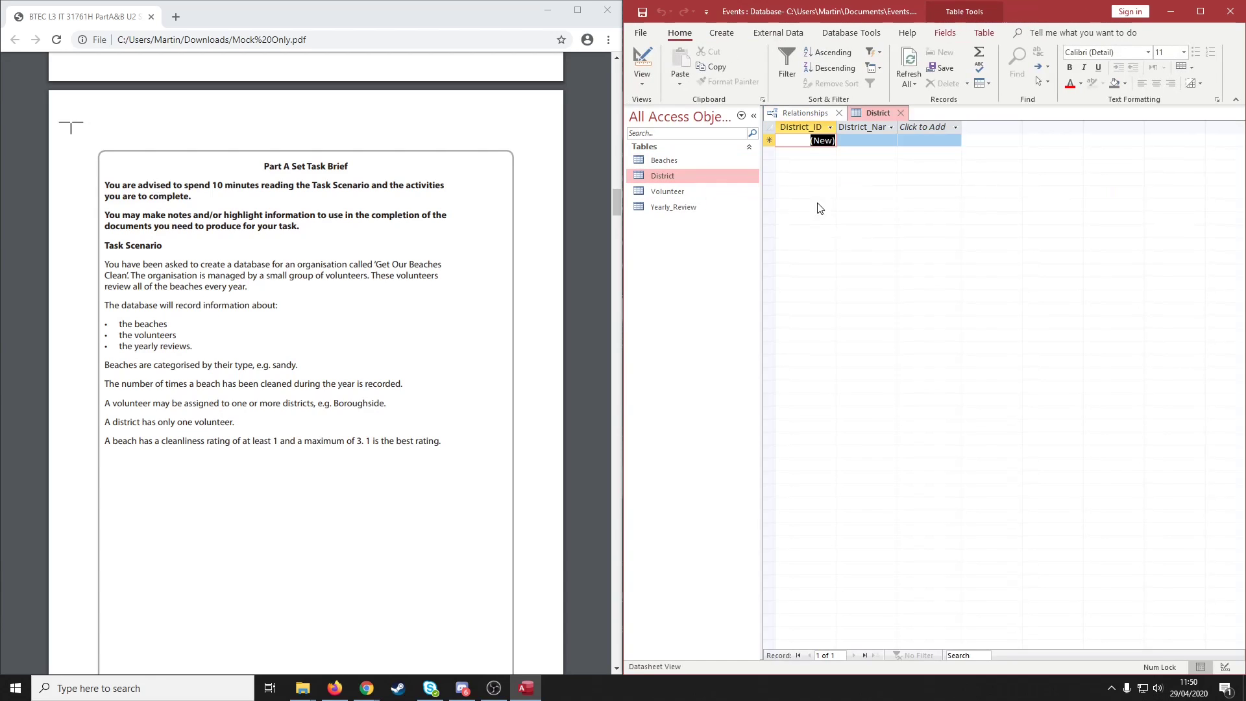
pyautogui.click(641, 69)
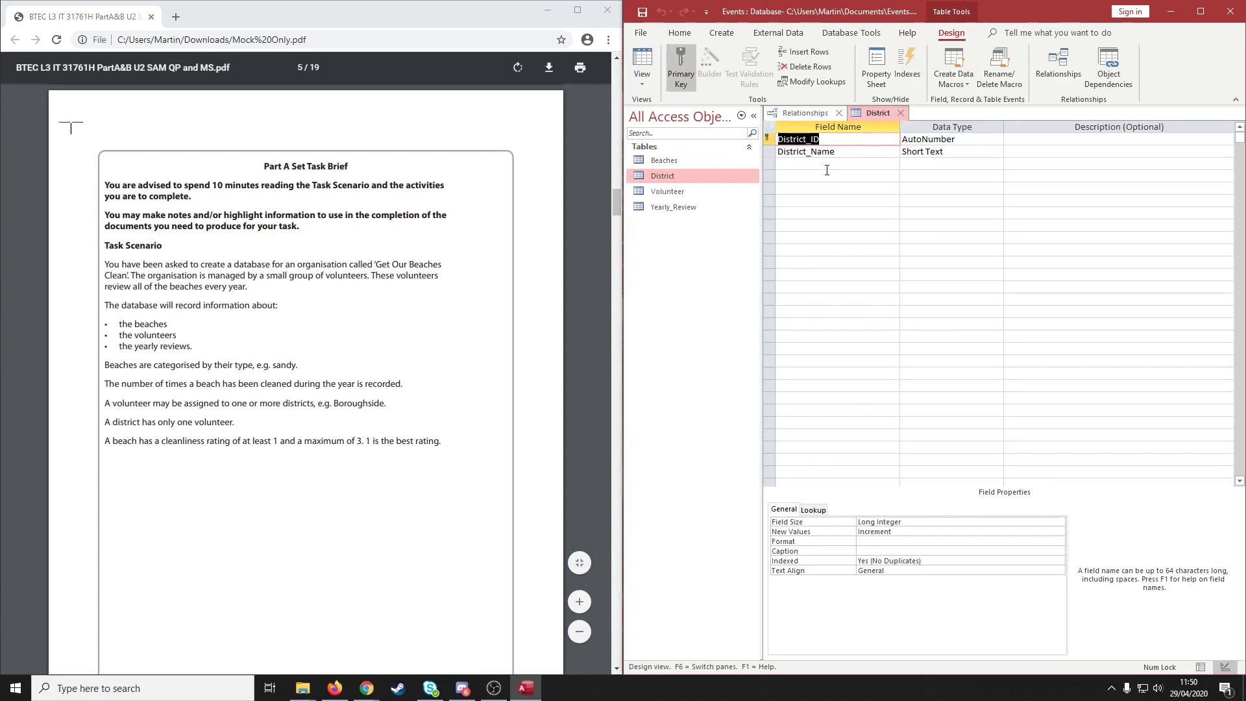
pyautogui.write('Volunt')
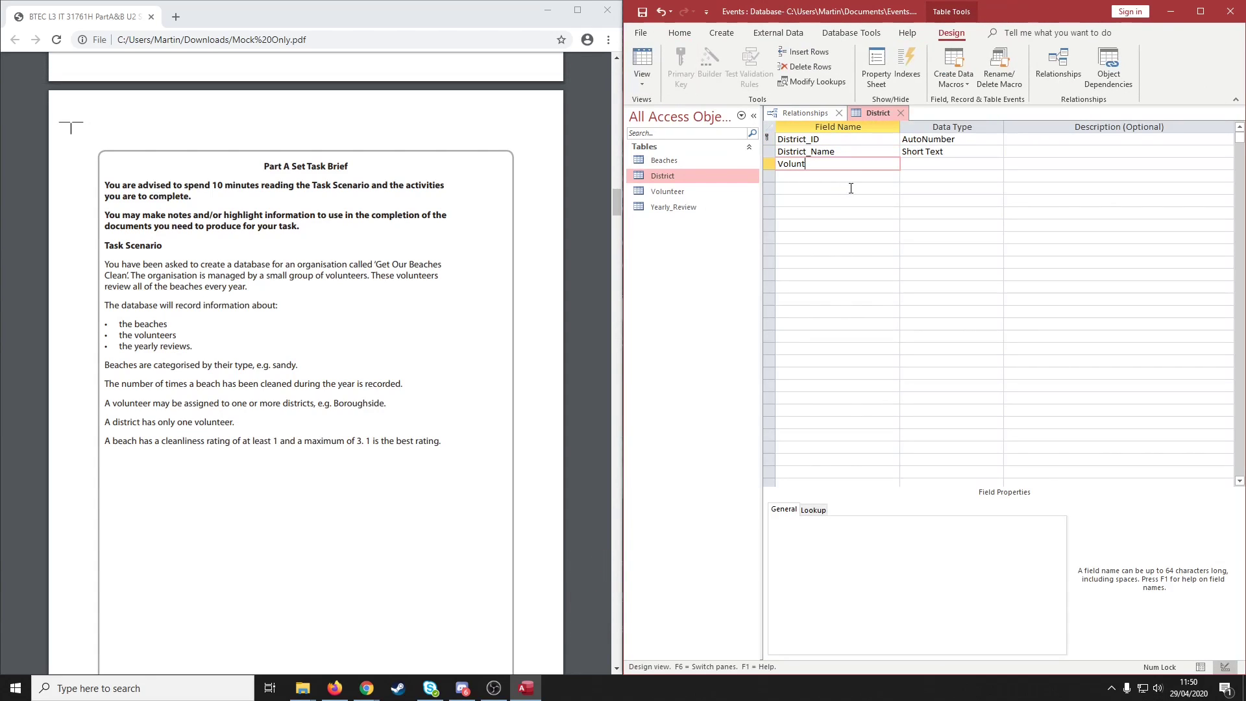
pyautogui.write('eer_ID')
pyautogui.click(983, 162)
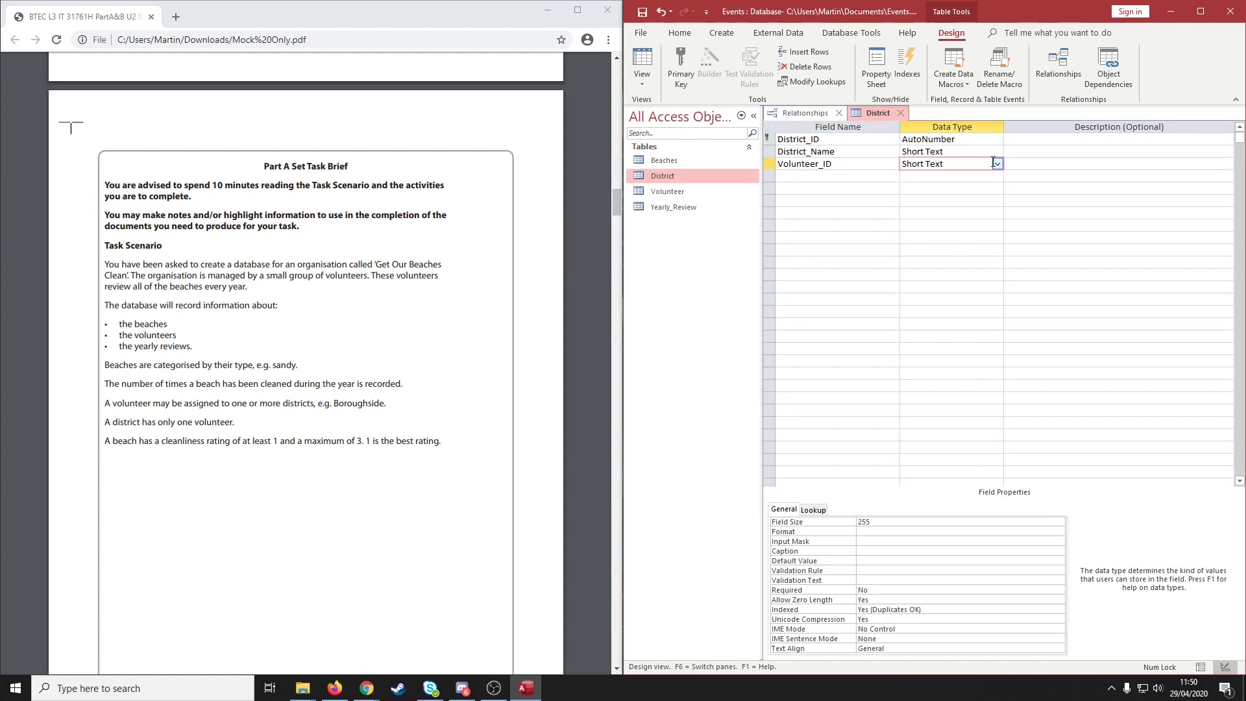
pyautogui.click(996, 164)
pyautogui.click(973, 198)
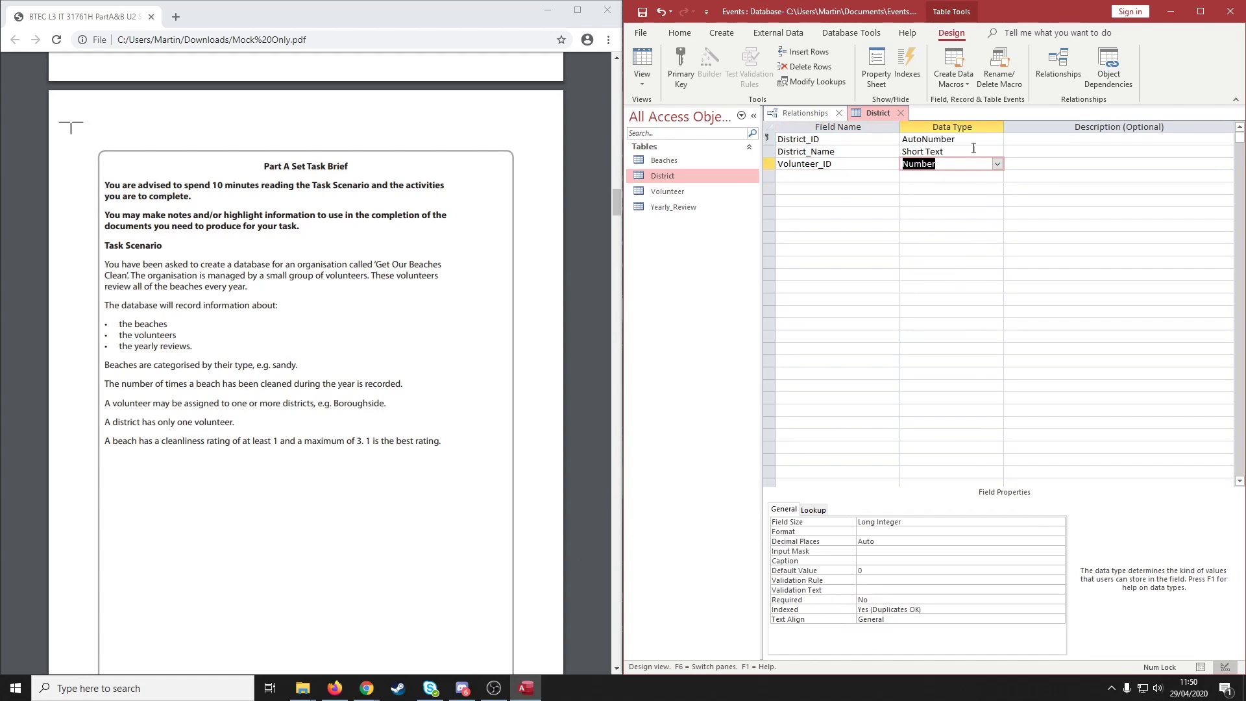
pyautogui.click(976, 226)
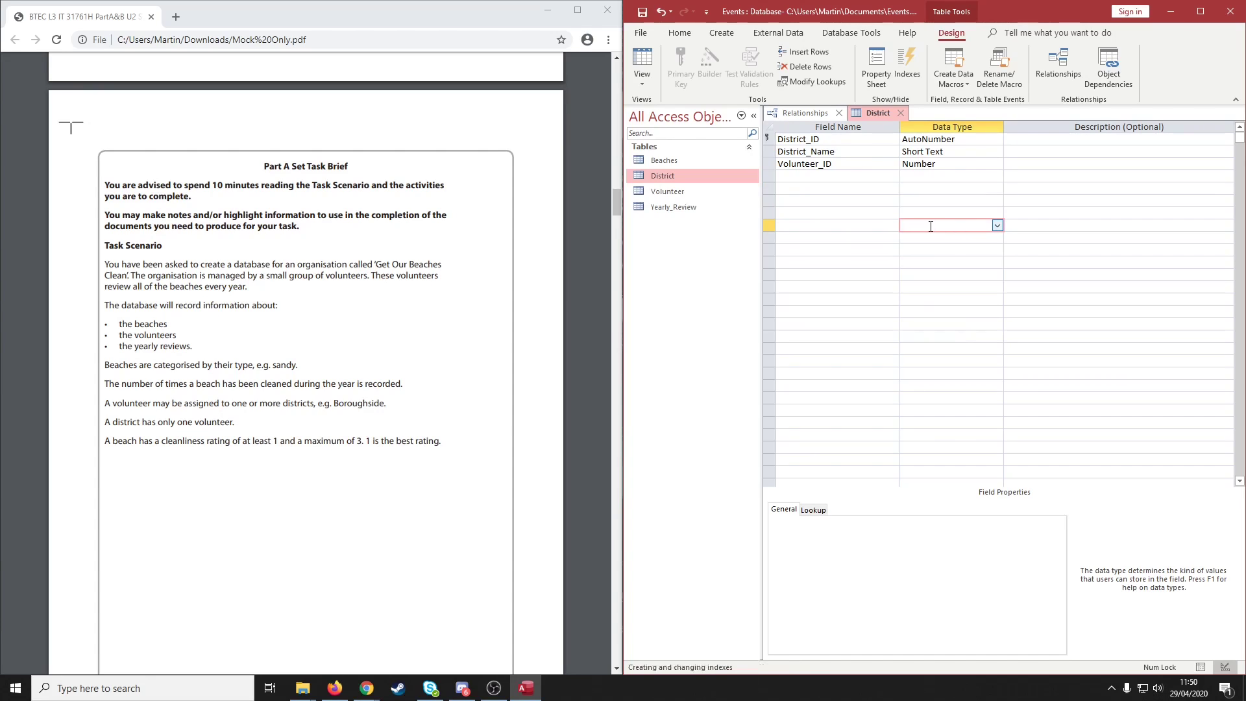
pyautogui.click(899, 113)
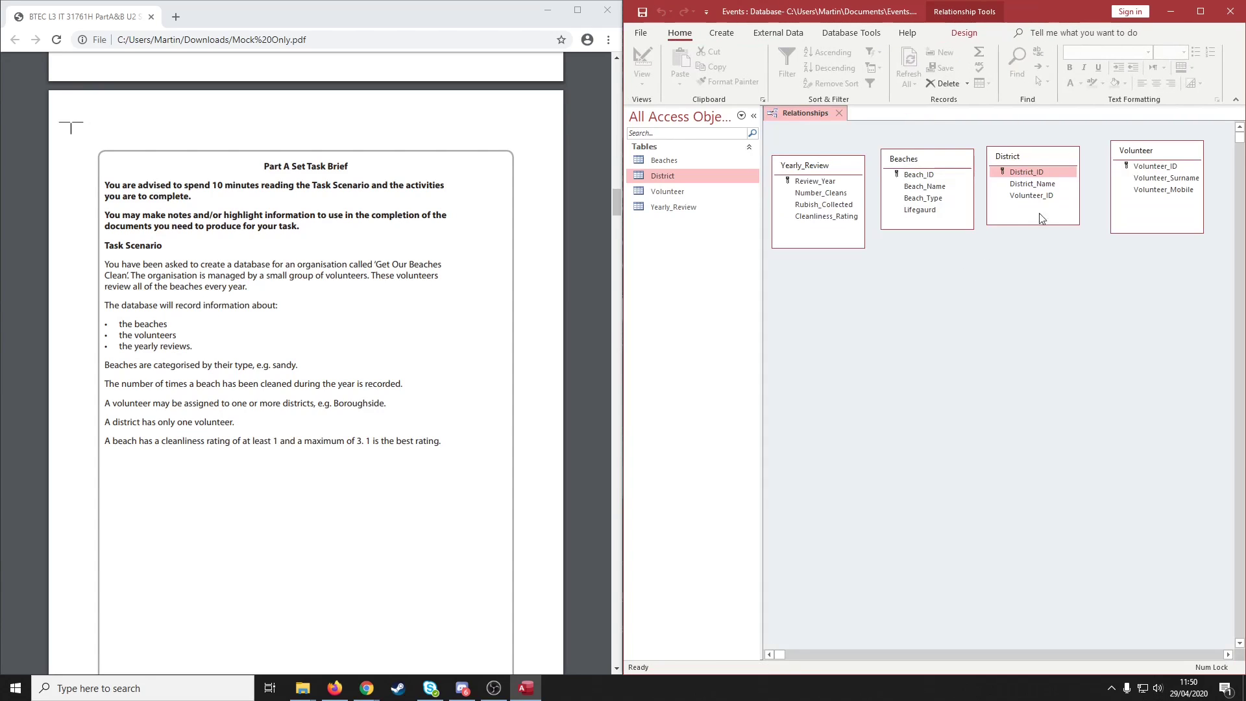
# Step: Relate Volunteer_ID in Volunteer to Volunteer_ID in District with referential integrity and cascading updates, then move both boxes slightly apart
pyautogui.moveTo(1139, 167); pyautogui.dragTo(1059, 198)
pyautogui.click(887, 268)
pyautogui.click(886, 285)
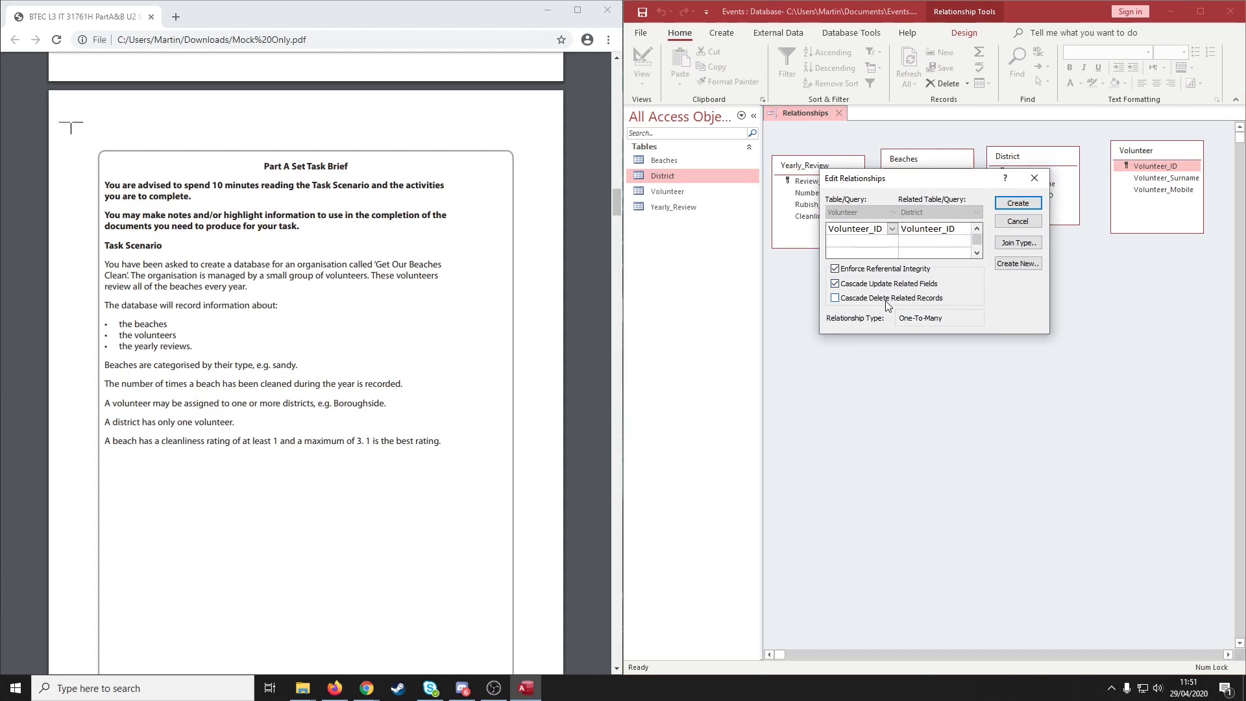
pyautogui.click(1027, 202)
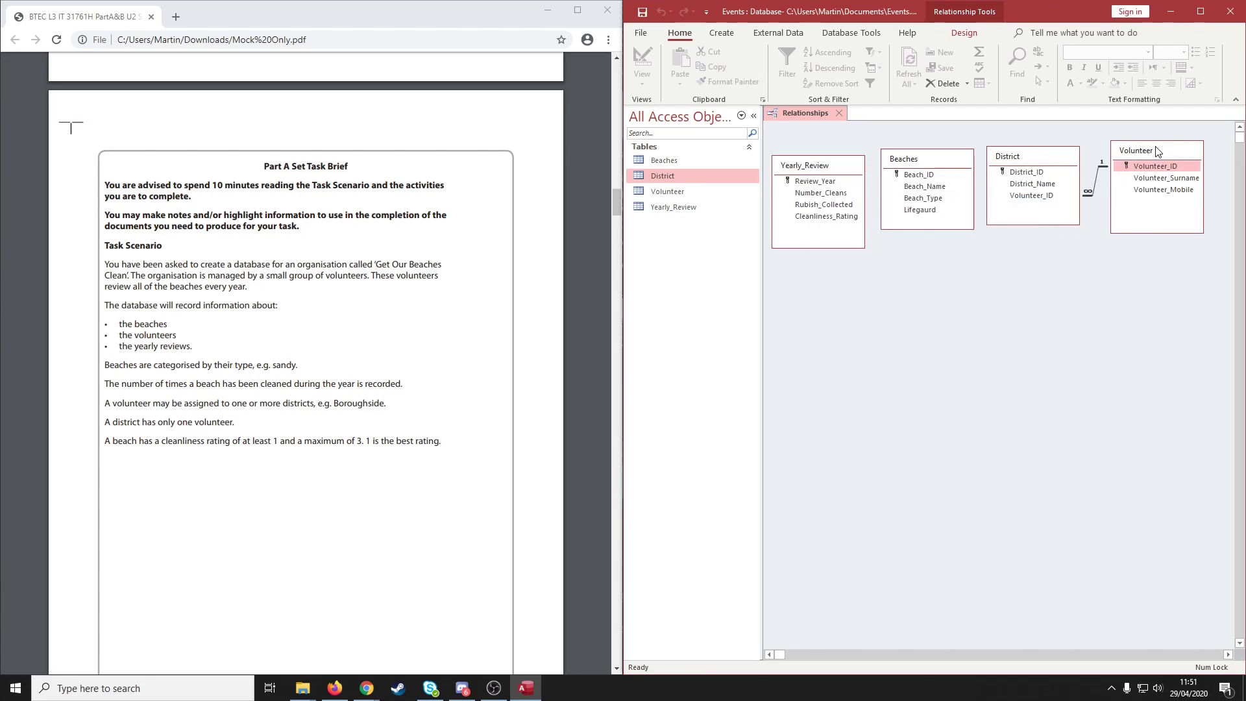
pyautogui.moveTo(1157, 151); pyautogui.dragTo(1171, 150)
pyautogui.moveTo(1033, 158); pyautogui.dragTo(1043, 157)
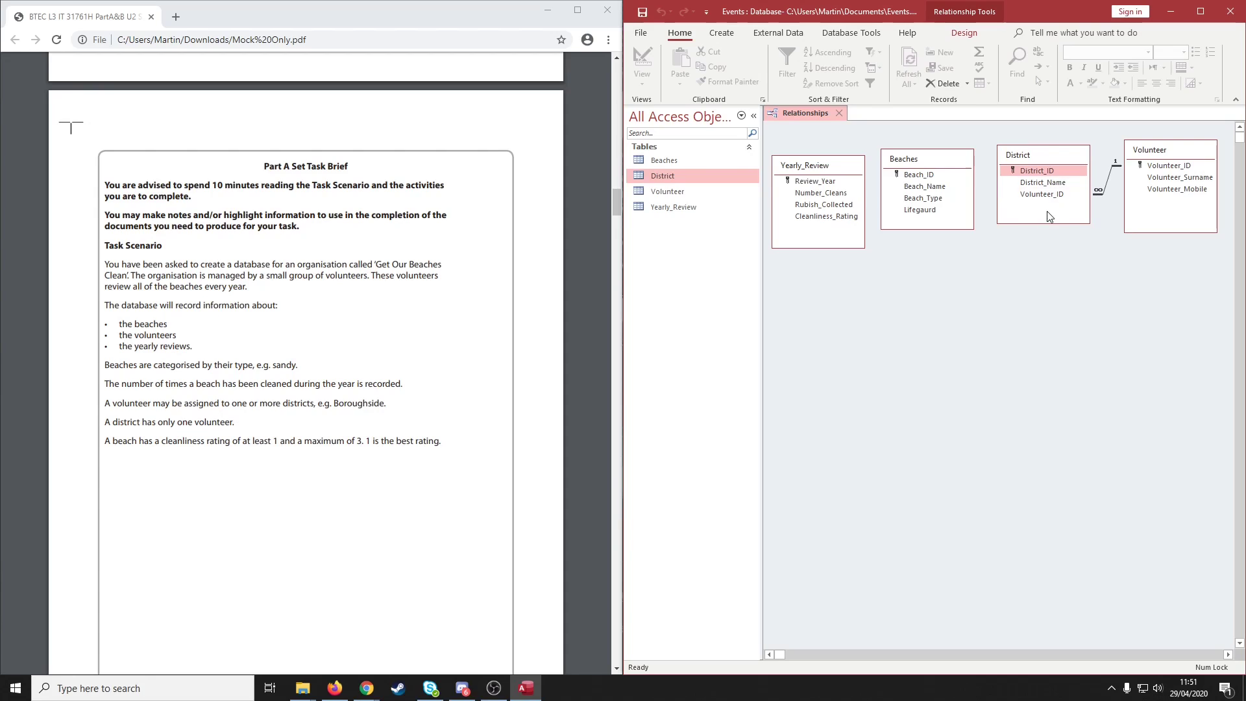
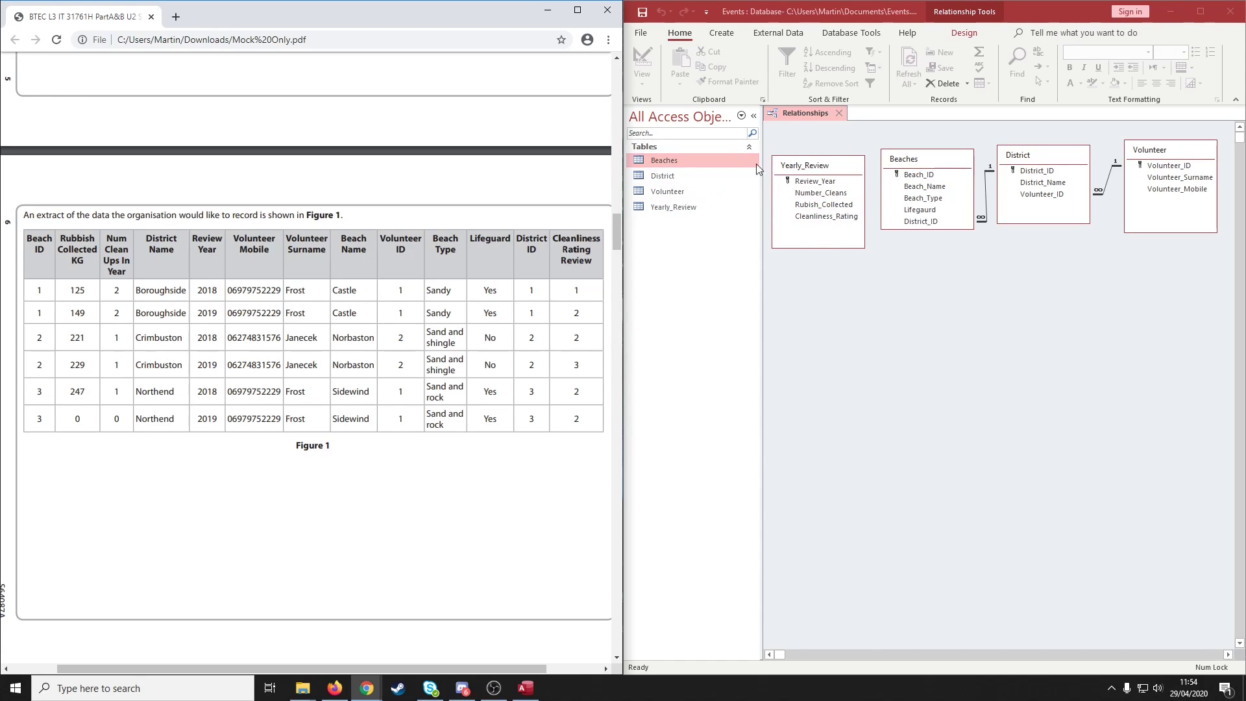
# Step: Add a Beach_ID field with the Number data type to the Yearly_Review table and make it the primary key
pyautogui.doubleClick(679, 207)
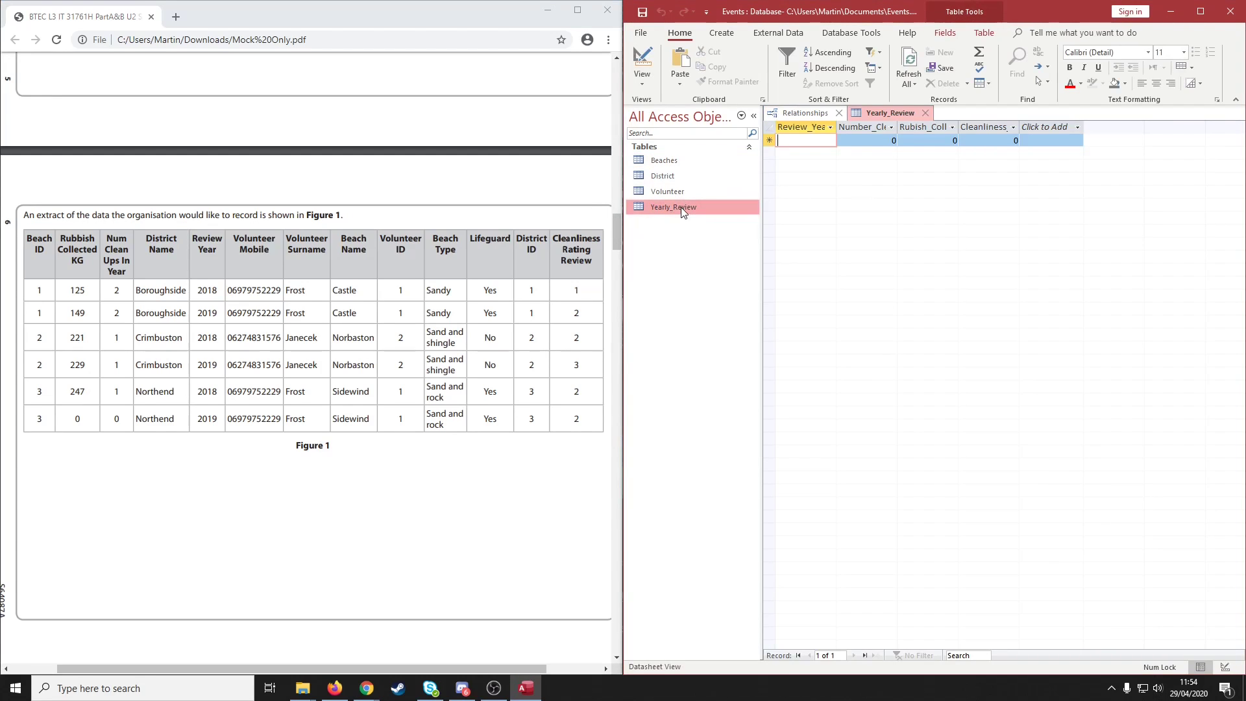
pyautogui.rightClick(680, 208)
pyautogui.click(647, 55)
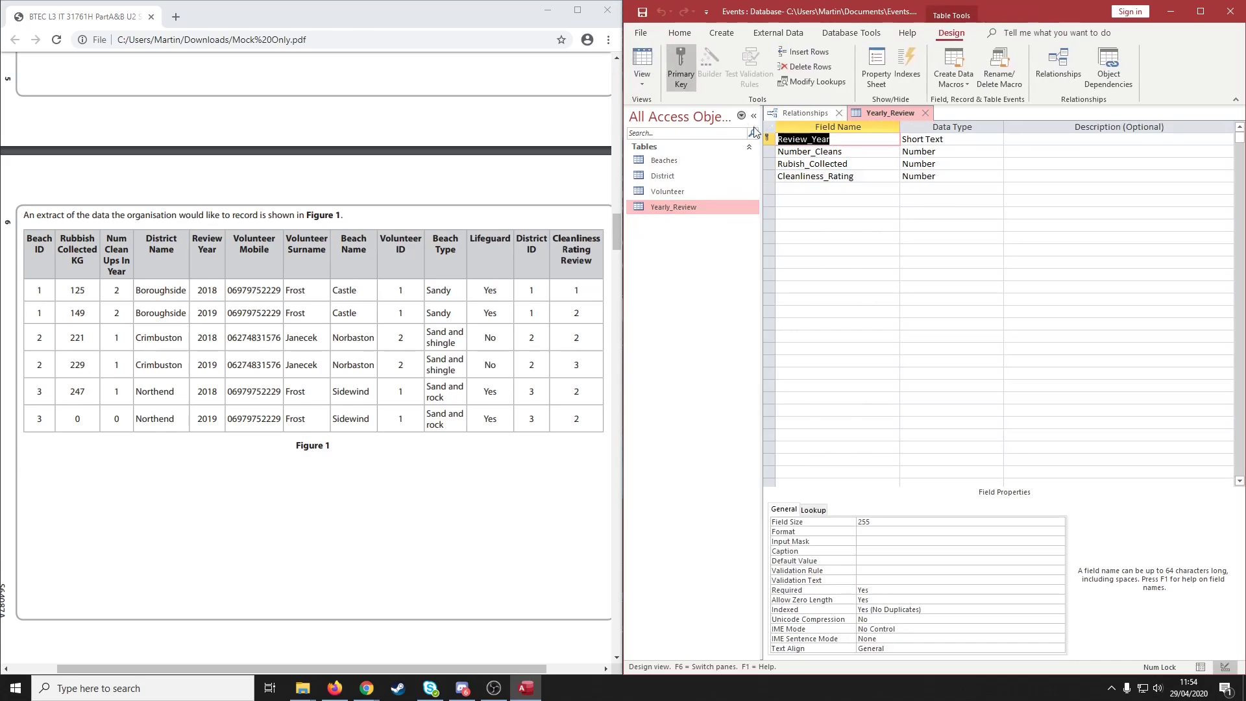
pyautogui.click(832, 190)
pyautogui.write('Bea')
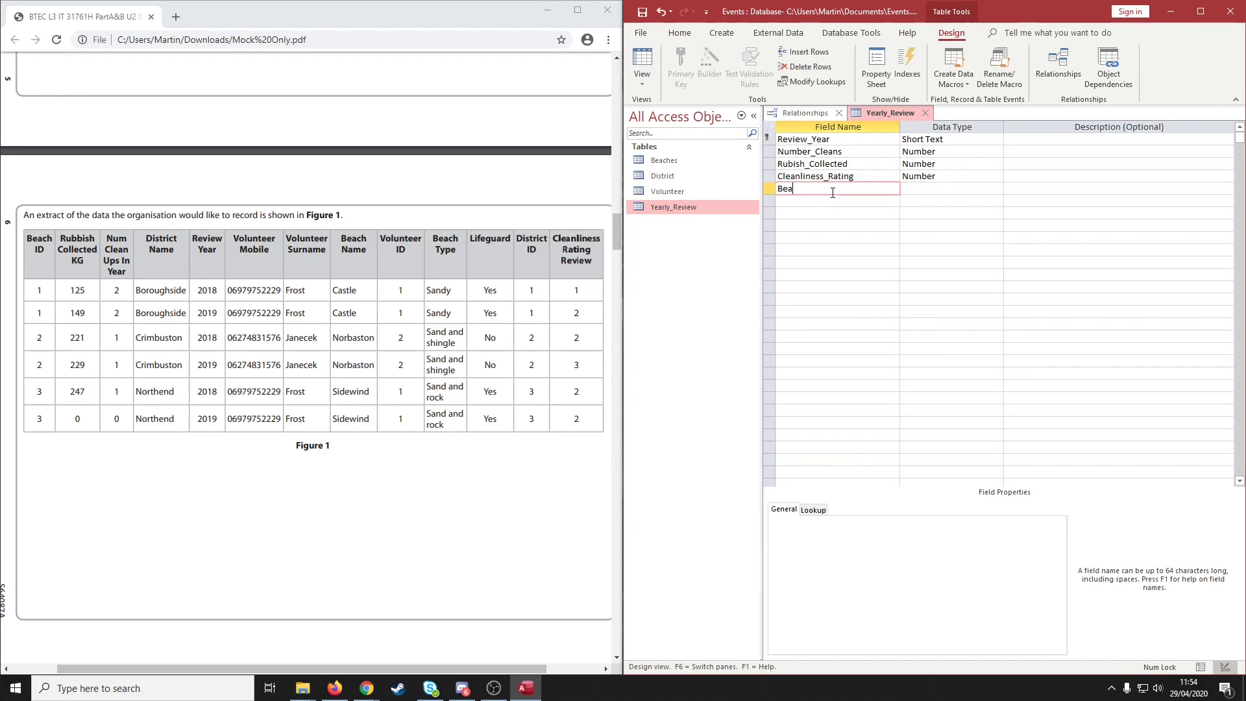
pyautogui.write('ch_ID')
pyautogui.press('Tab')
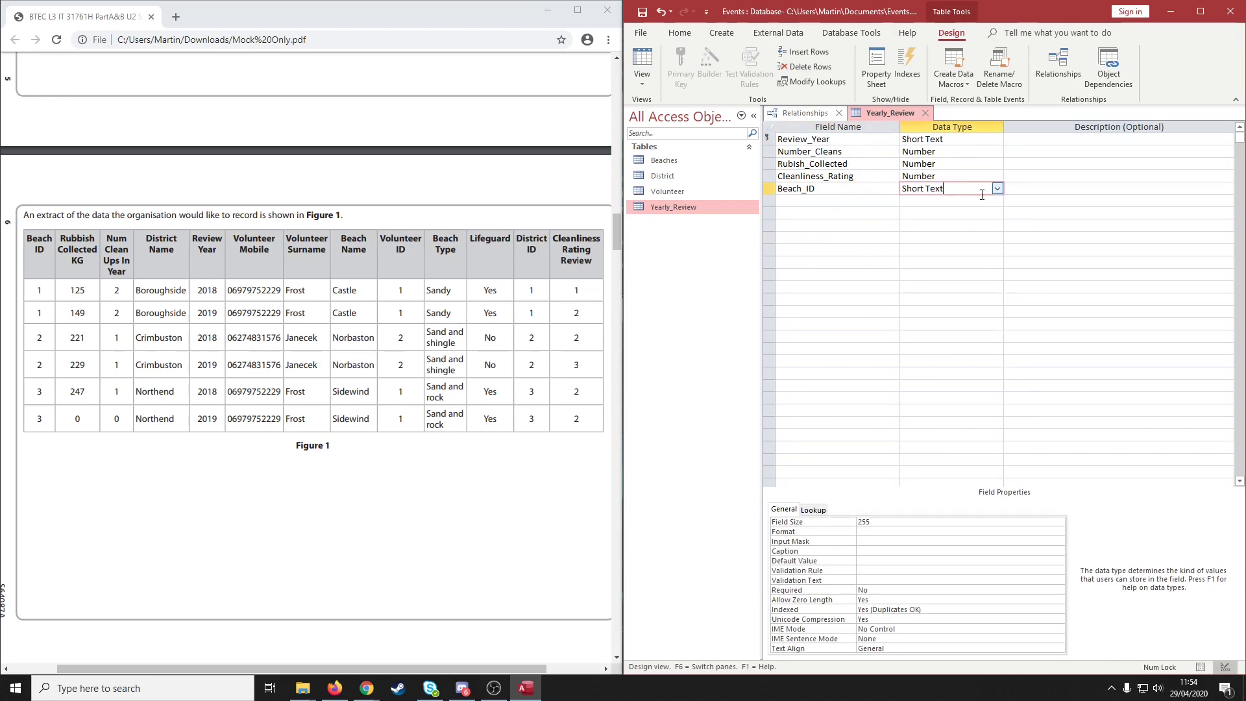
pyautogui.click(997, 188)
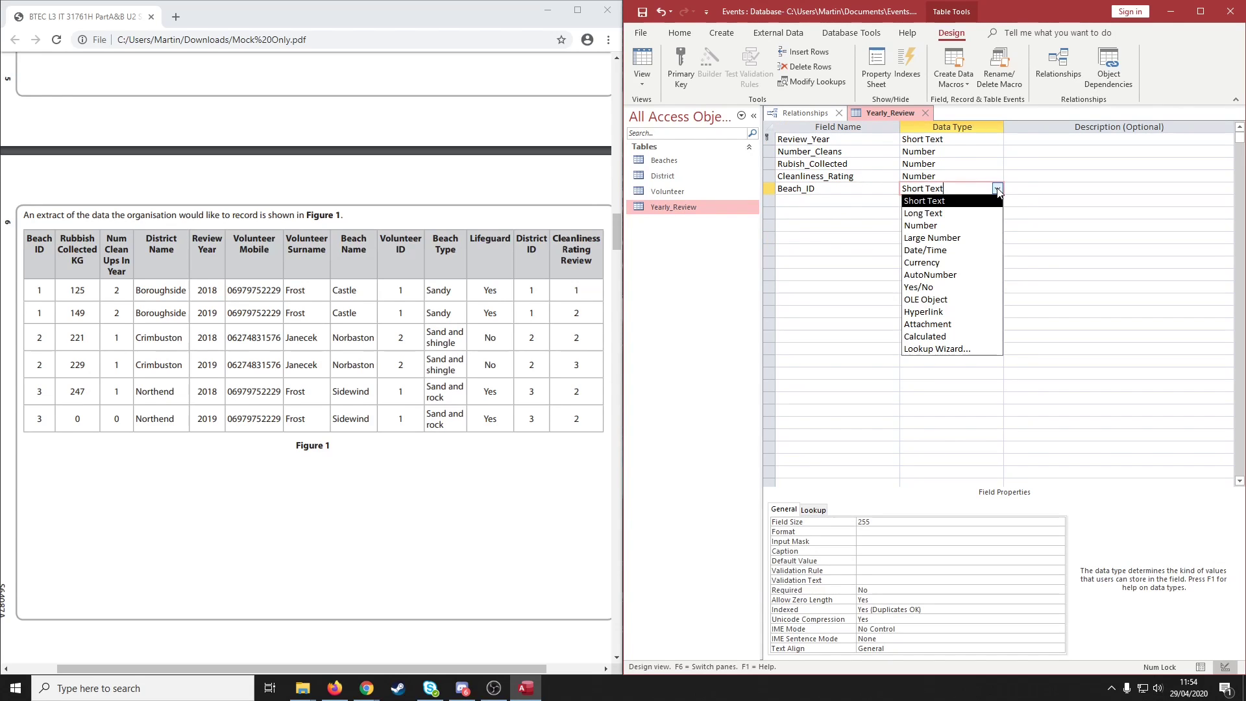
pyautogui.click(980, 226)
pyautogui.click(866, 238)
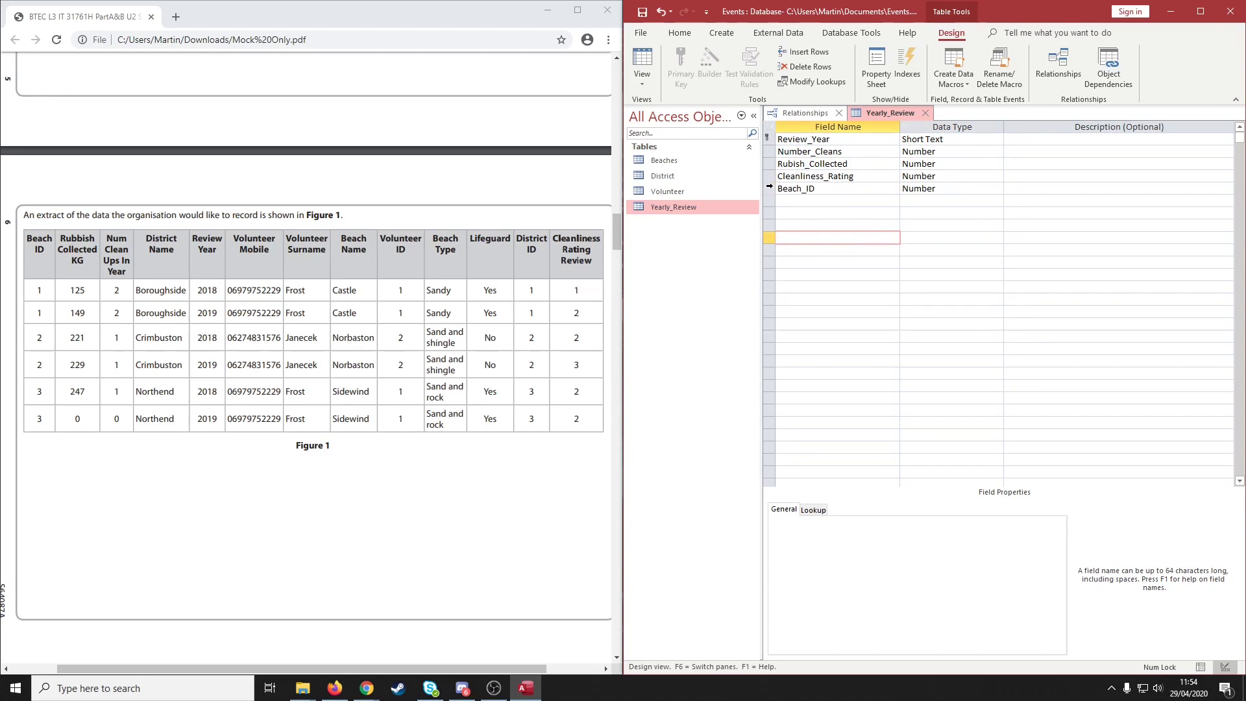
pyautogui.rightClick(769, 188)
pyautogui.click(813, 201)
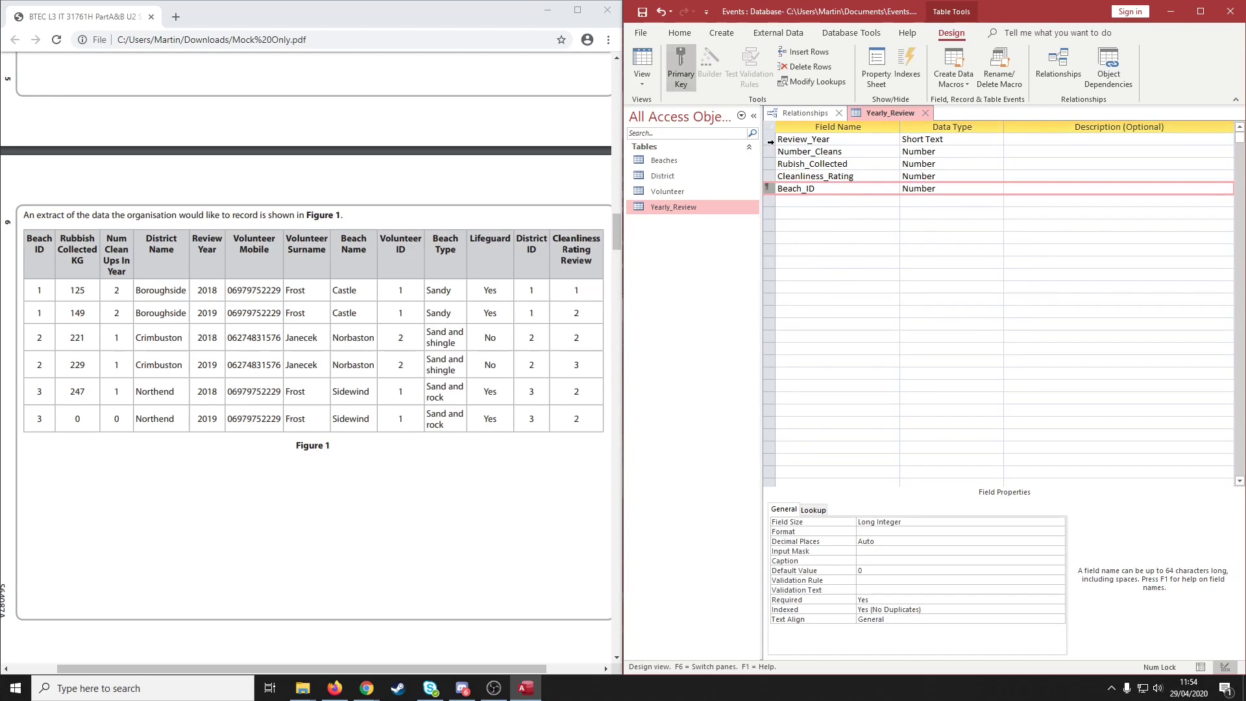
# Step: Make Review_Year the primary key of the Yearly_Review table
pyautogui.click(769, 139)
pyautogui.rightClick(769, 139)
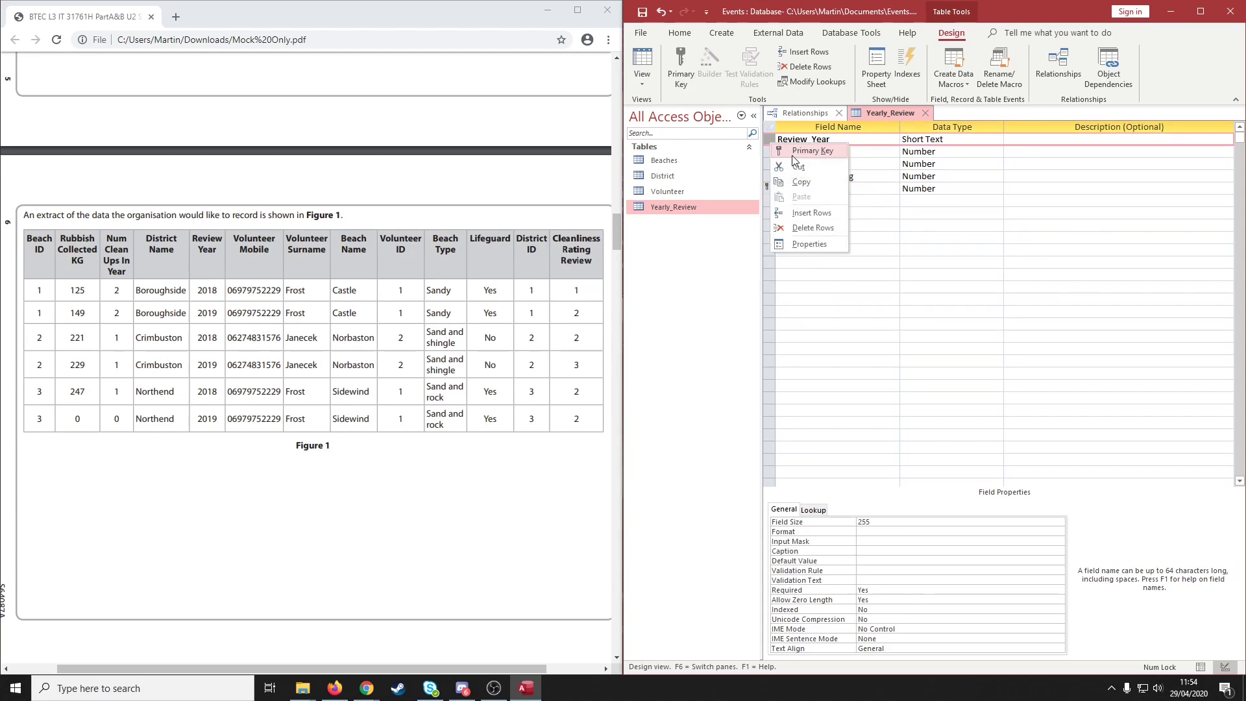
pyautogui.click(813, 151)
# Step: Try to select Review_Year and Beach_ID together and apply the primary key to both fields
pyautogui.keyDown('shift'); pyautogui.click(769, 188); pyautogui.keyUp('shift')
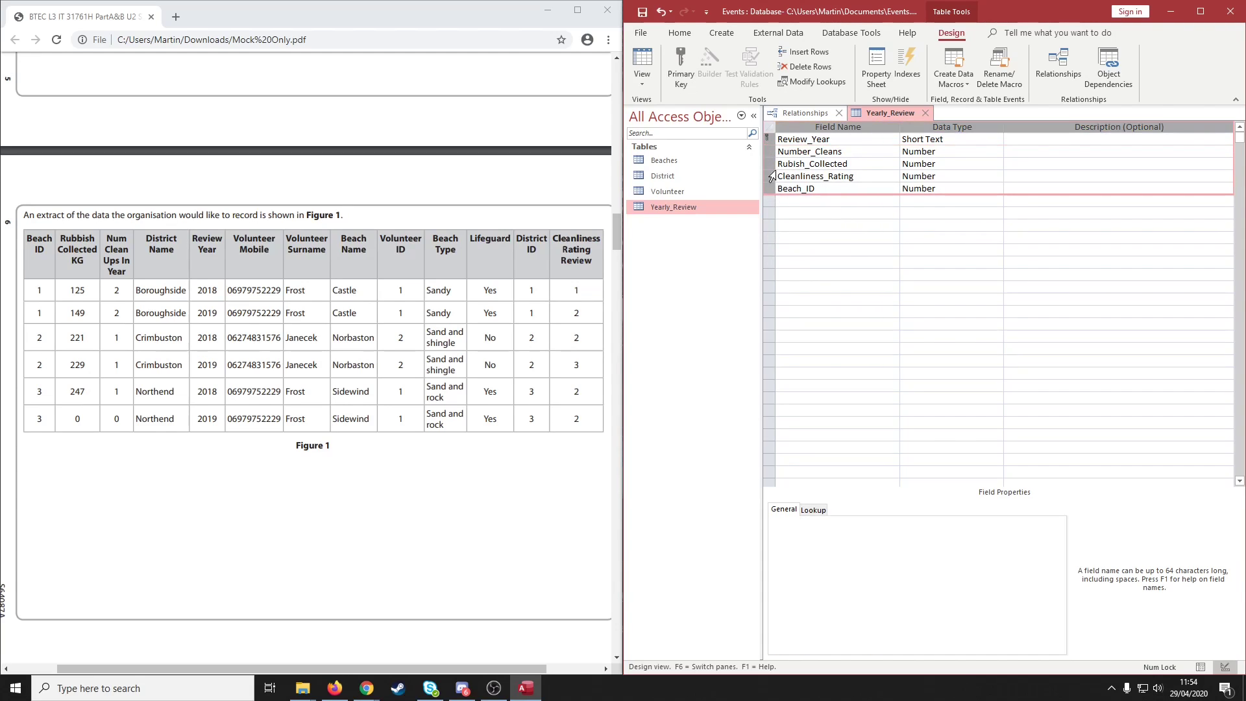
pyautogui.click(777, 151)
pyautogui.click(777, 139)
pyautogui.click(768, 189)
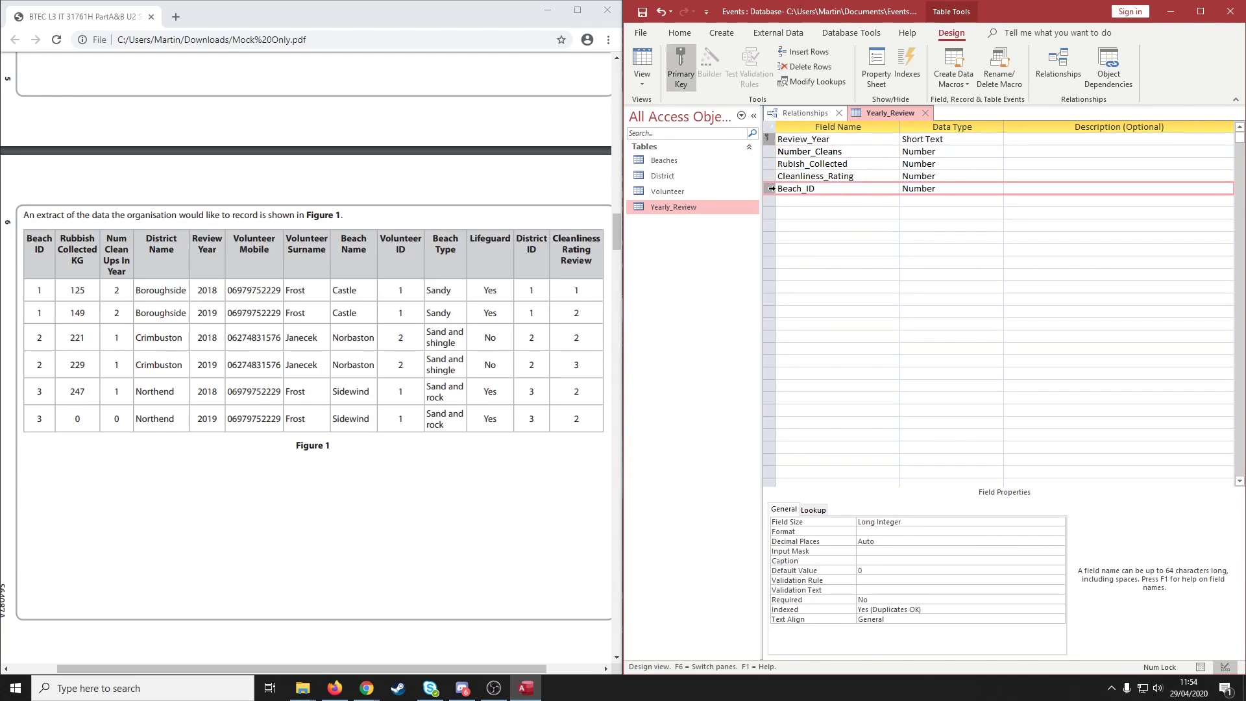
pyautogui.rightClick(769, 190)
pyautogui.click(781, 152)
pyautogui.click(770, 132)
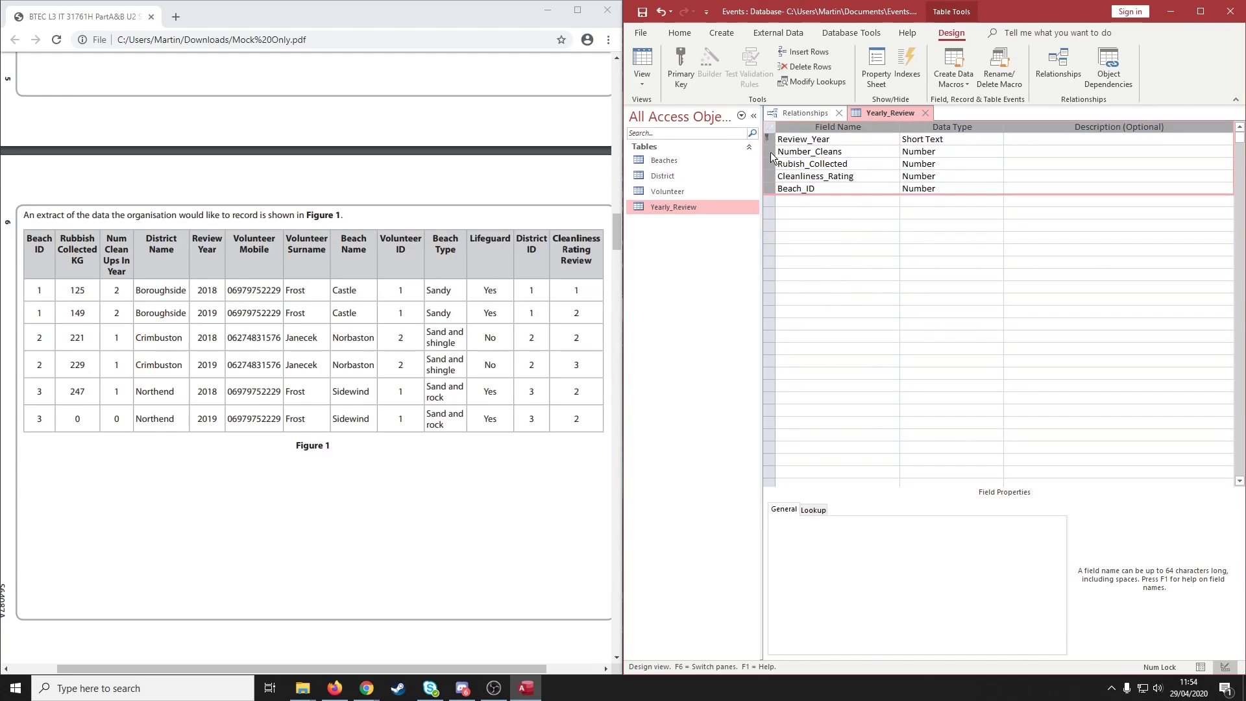
pyautogui.click(774, 139)
pyautogui.click(777, 138)
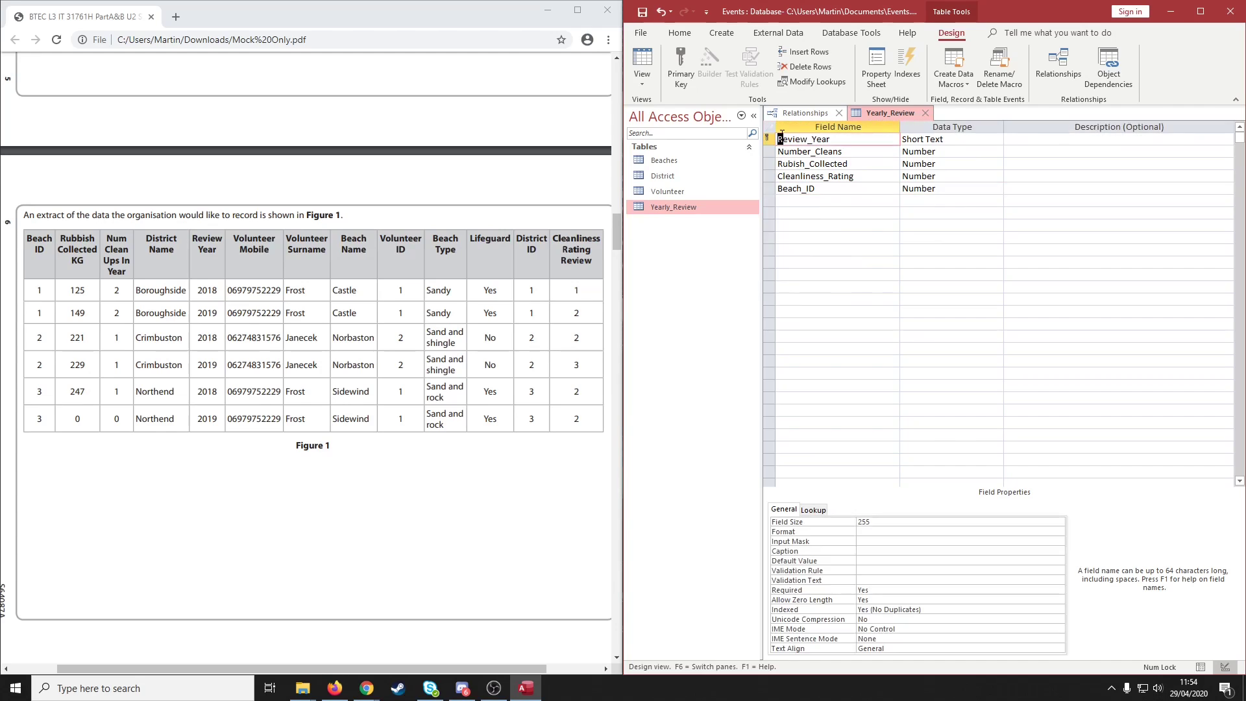
# Step: Set Review_Year and Beach_ID together as the composite primary key of the Yearly_Review table
pyautogui.click(770, 132)
pyautogui.click(771, 140)
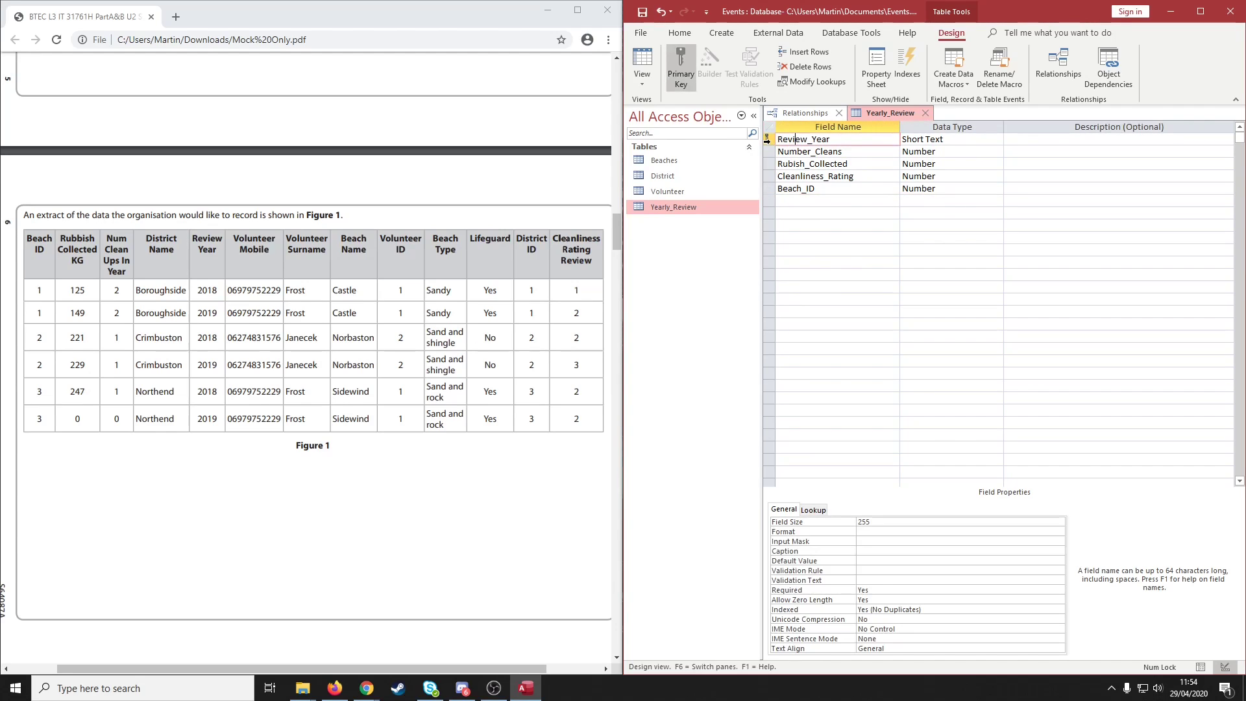
pyautogui.keyDown('ctrl'); pyautogui.click(770, 189); pyautogui.keyUp('ctrl')
pyautogui.rightClick(770, 188)
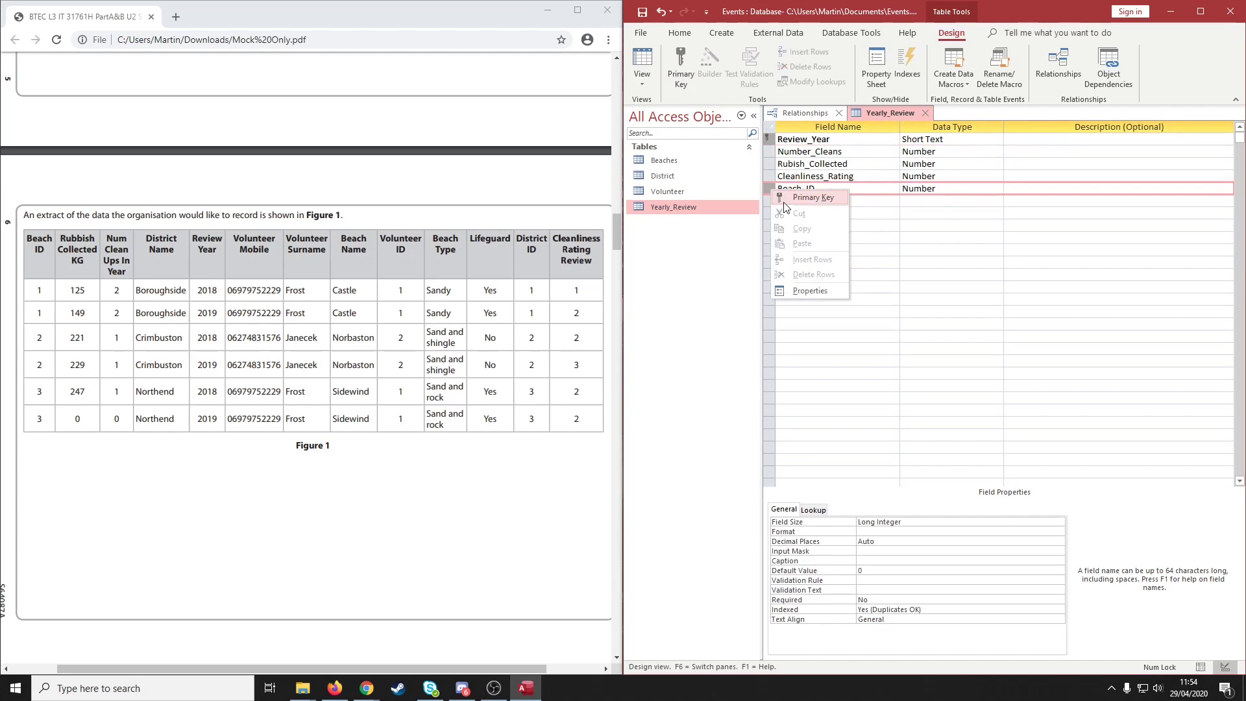
pyautogui.click(784, 199)
pyautogui.click(784, 212)
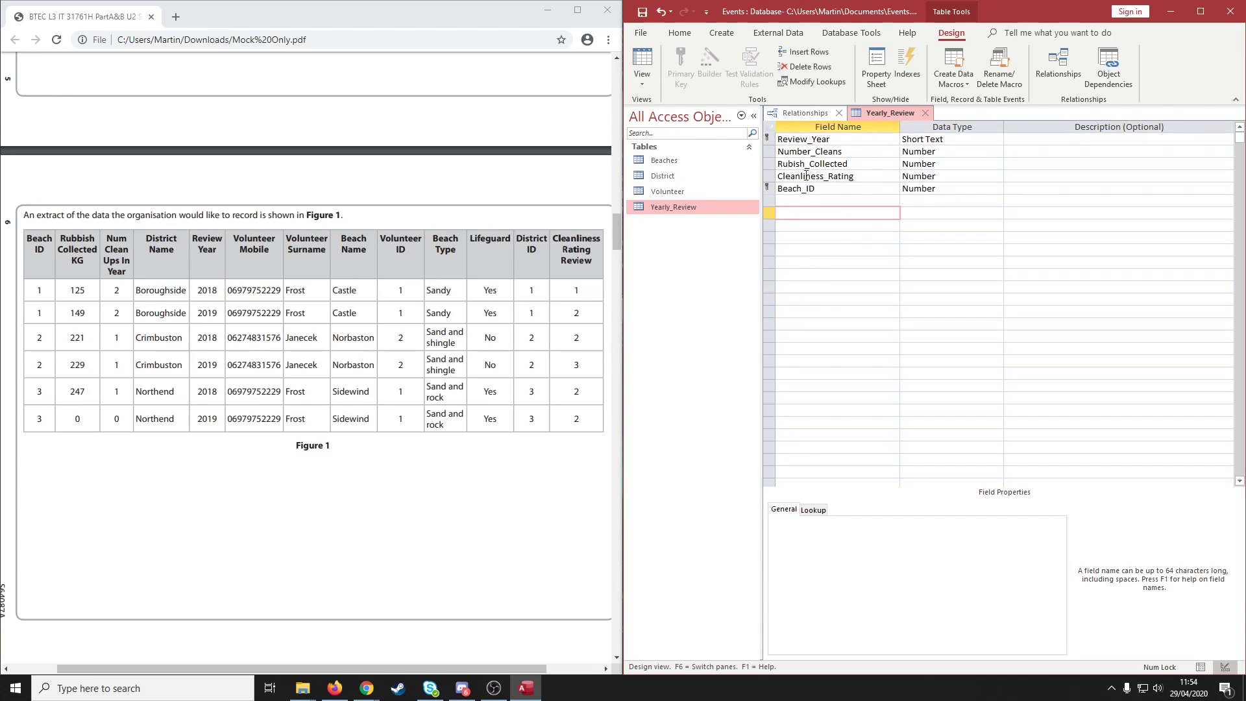
# Step: Close the Yearly_Review table and save the changes to its design
pyautogui.click(769, 138)
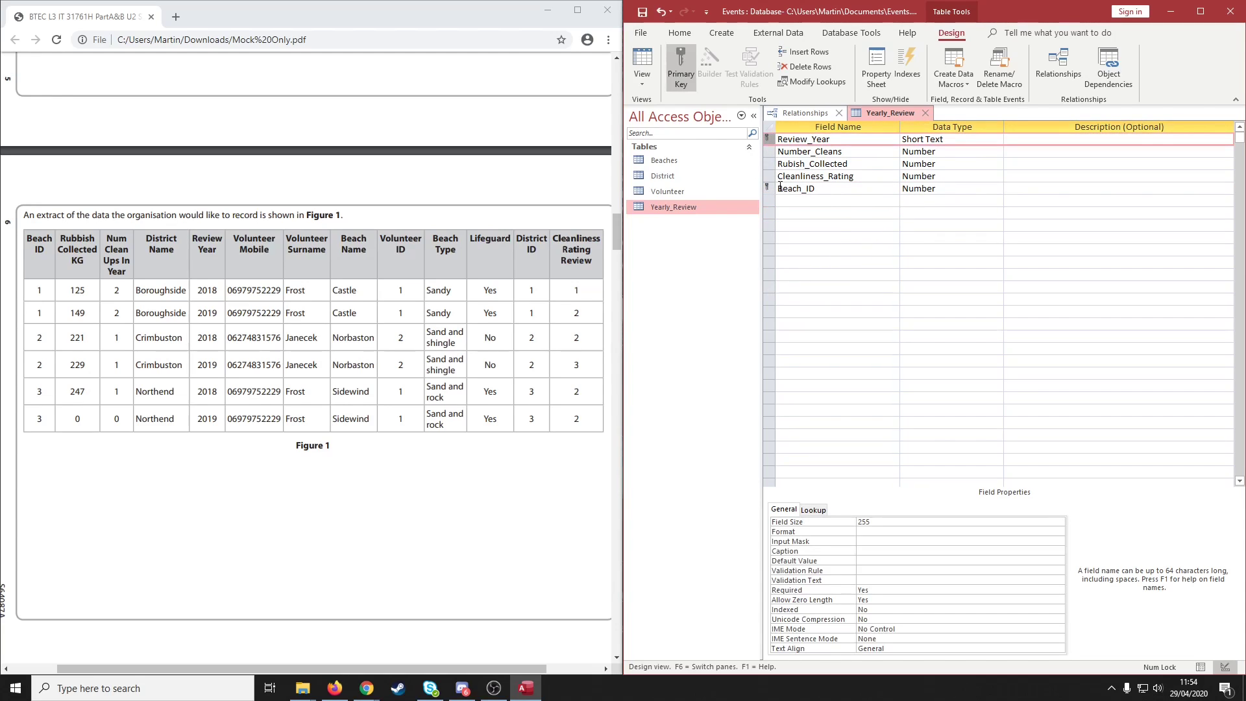
pyautogui.click(771, 188)
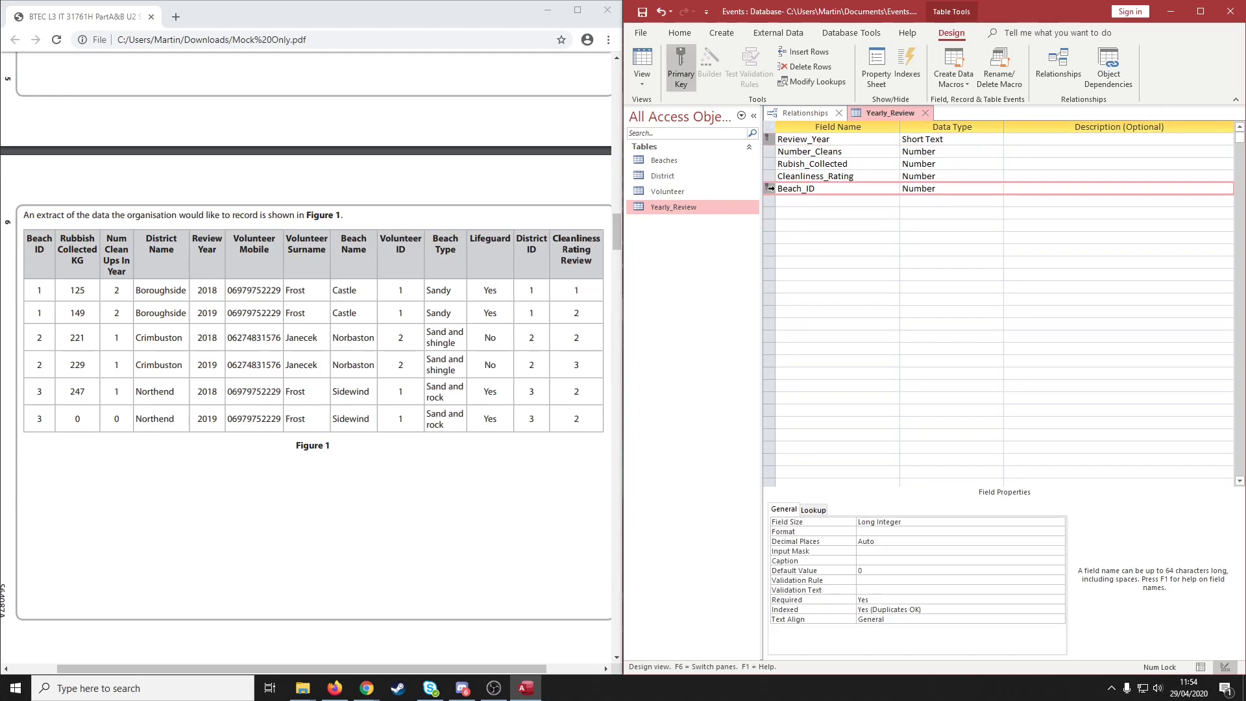
pyautogui.click(811, 226)
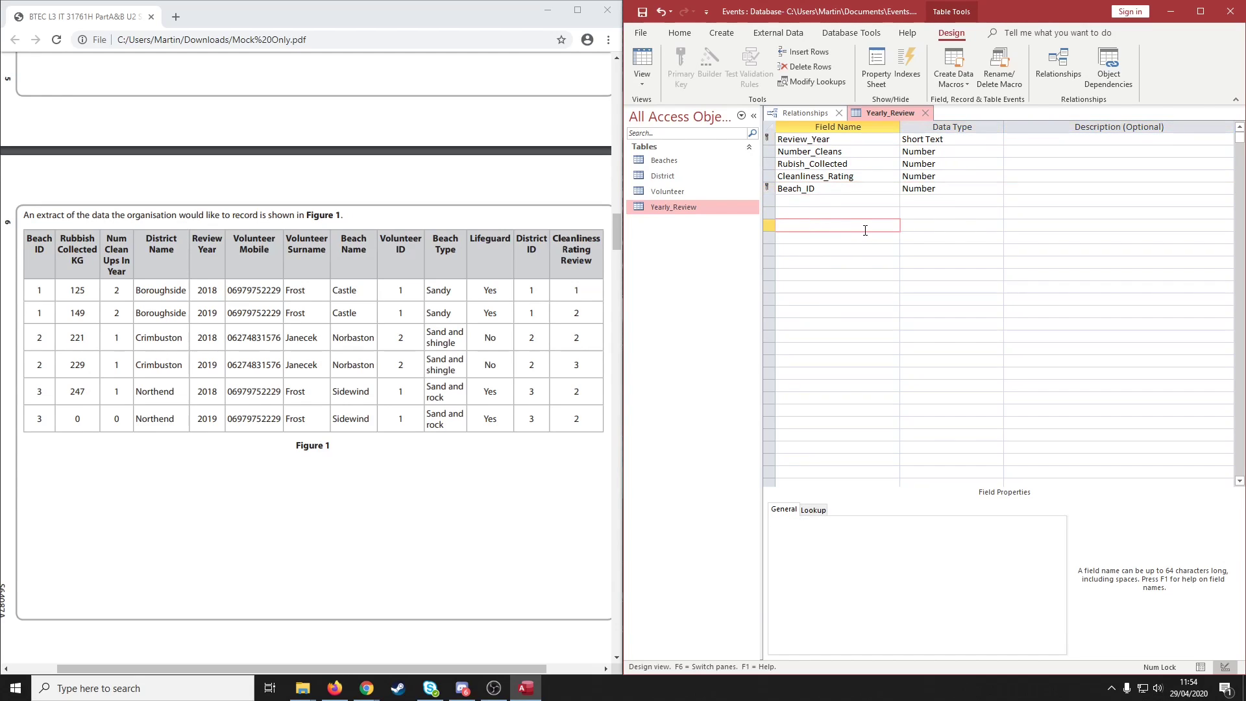
pyautogui.click(924, 113)
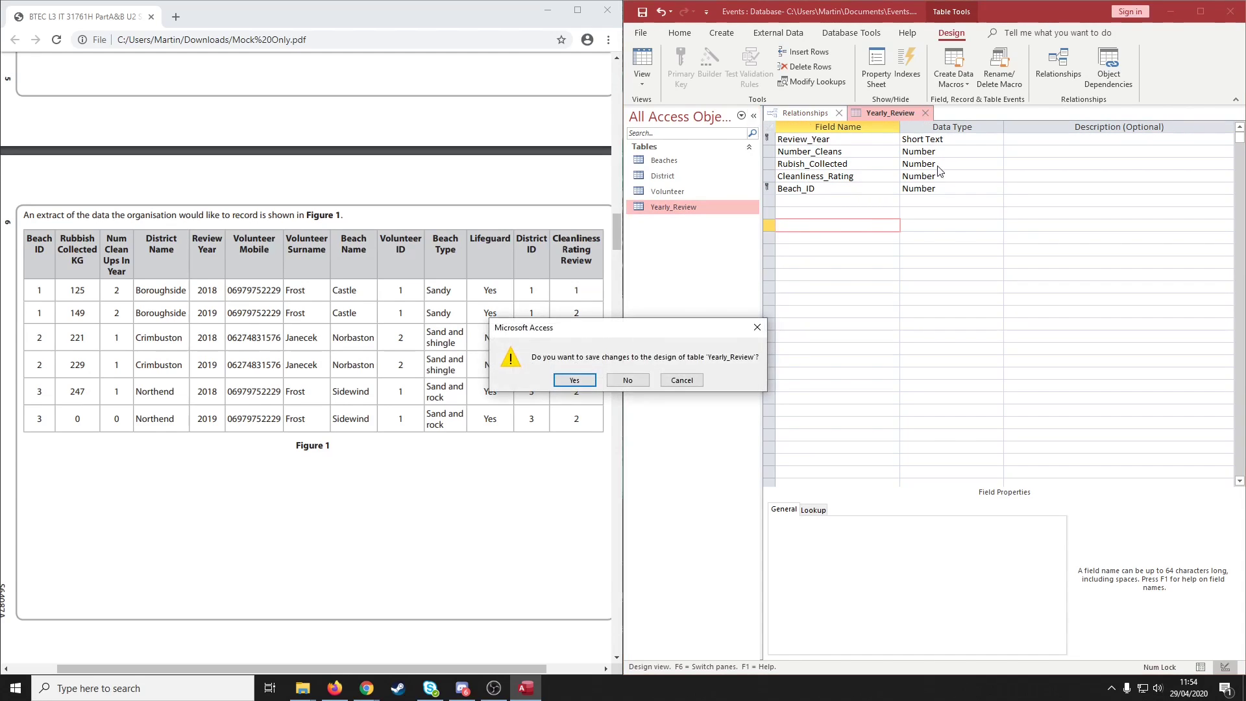
pyautogui.click(576, 382)
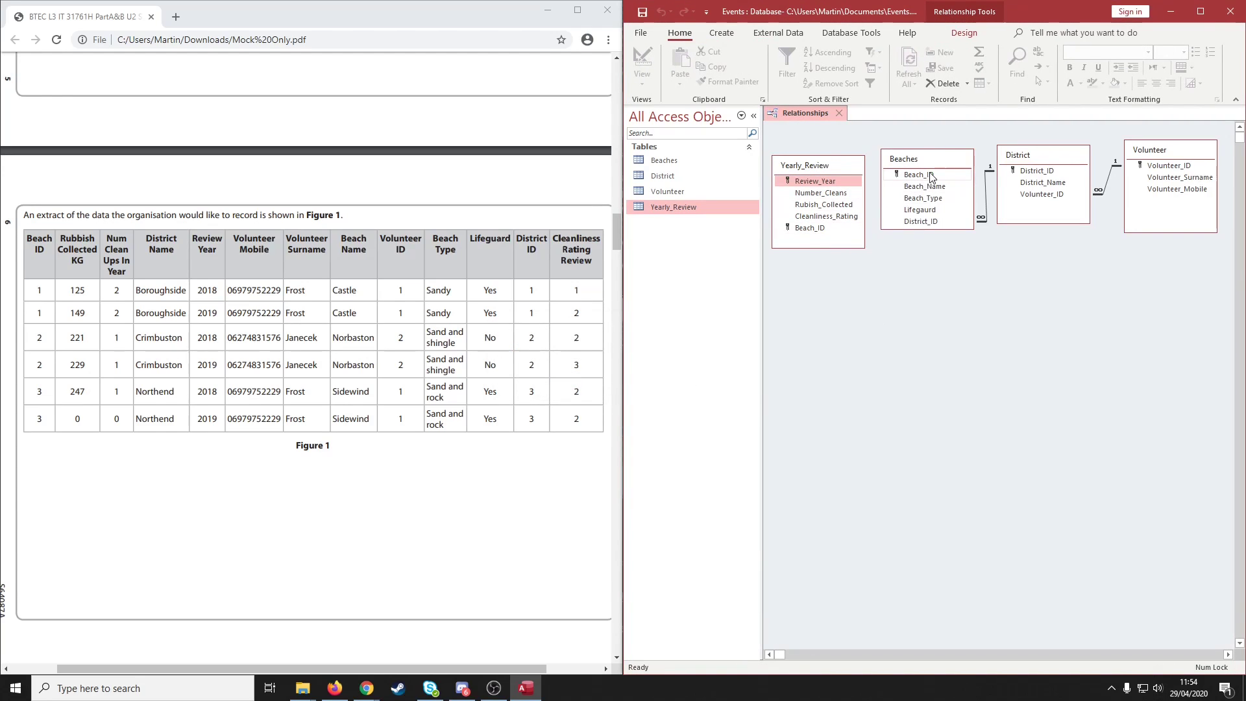
# Step: Relate Beach_ID in Beaches to Beach_ID in Yearly_Review with referential integrity, then move the Beaches, District and Volunteer boxes slightly apart
pyautogui.moveTo(930, 176); pyautogui.dragTo(828, 232)
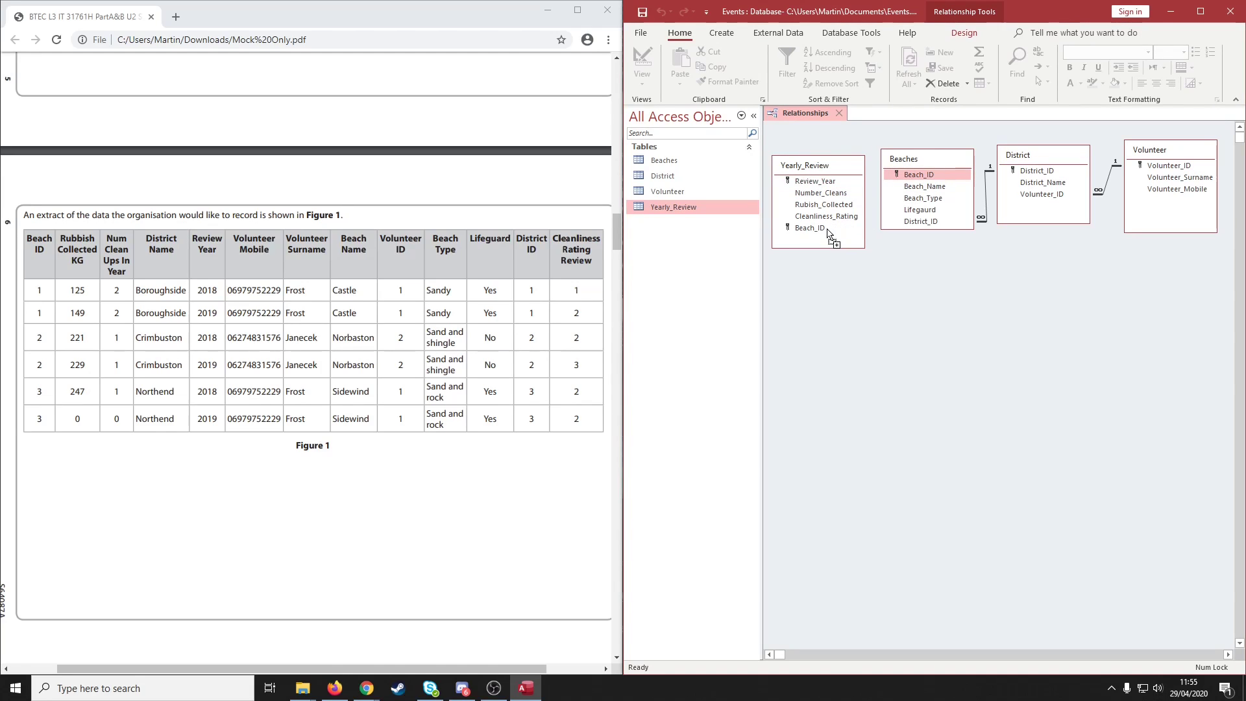
pyautogui.click(892, 271)
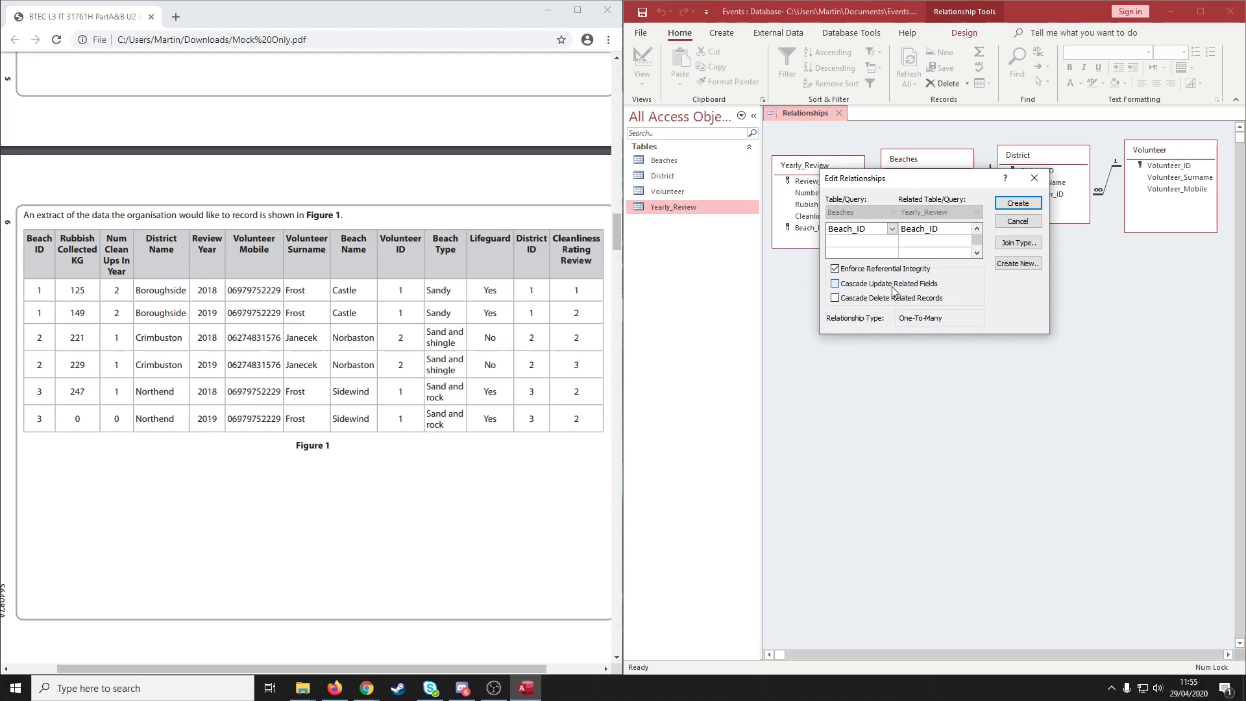
pyautogui.click(1017, 203)
pyautogui.moveTo(941, 160)
pyautogui.mouseDown()
pyautogui.moveTo(958, 163)
pyautogui.moveTo(945, 159)
pyautogui.mouseUp()
pyautogui.moveTo(1038, 156); pyautogui.dragTo(1047, 154)
pyautogui.moveTo(1136, 154); pyautogui.dragTo(1141, 153)
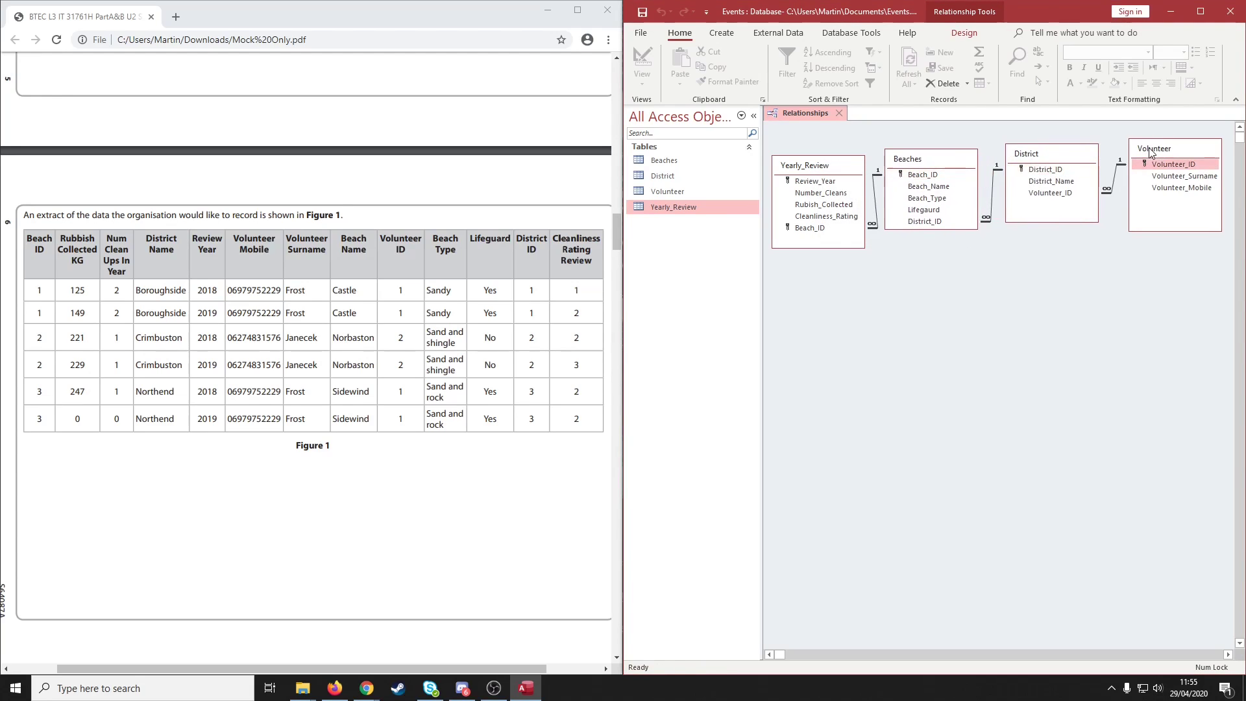